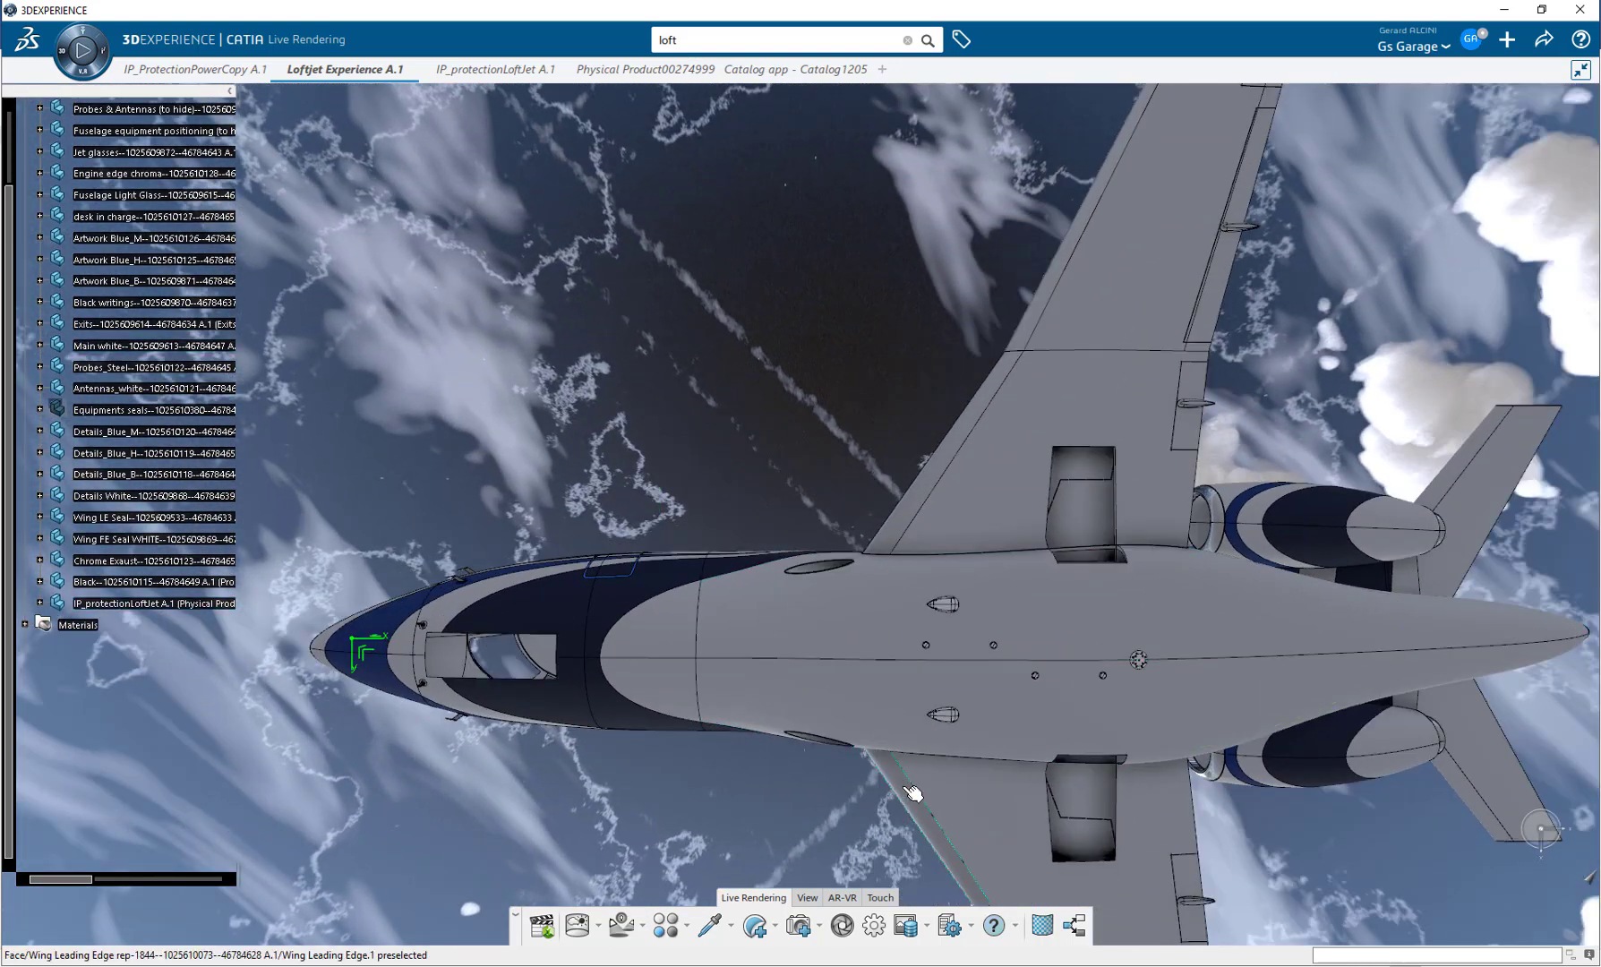
Open 3D Shape00301727 under IP_protectionLoftJet for shape editing and set parallel view rendering.
middle_drag(900, 692, 852, 692)
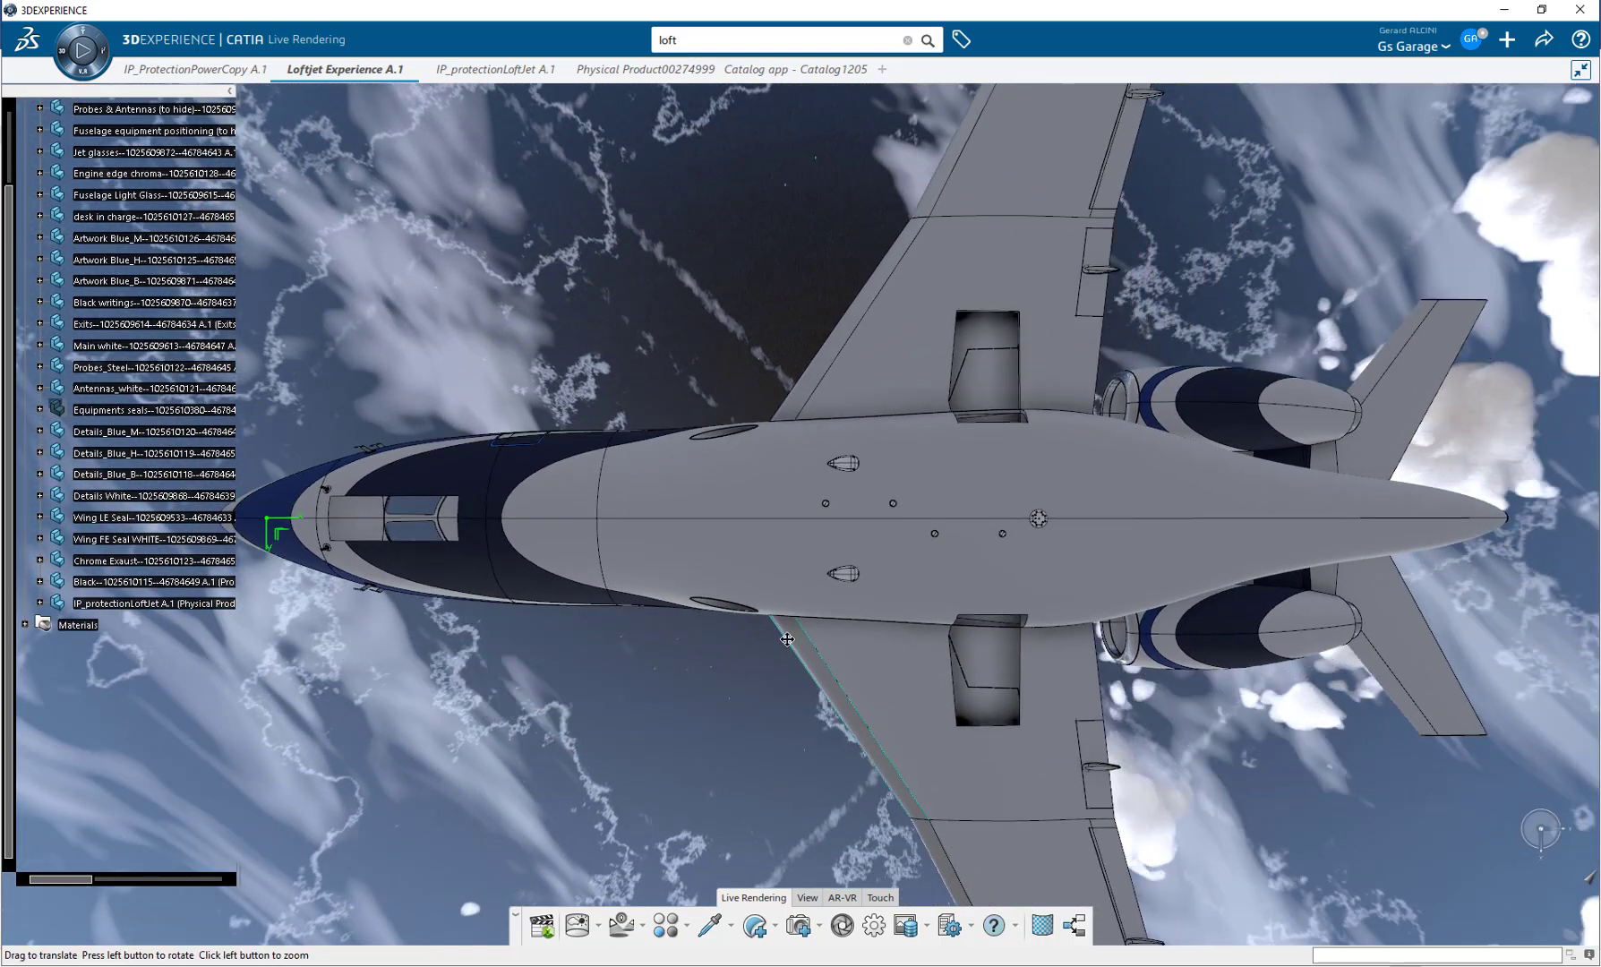
click(152, 603)
click(40, 603)
double_click(110, 625)
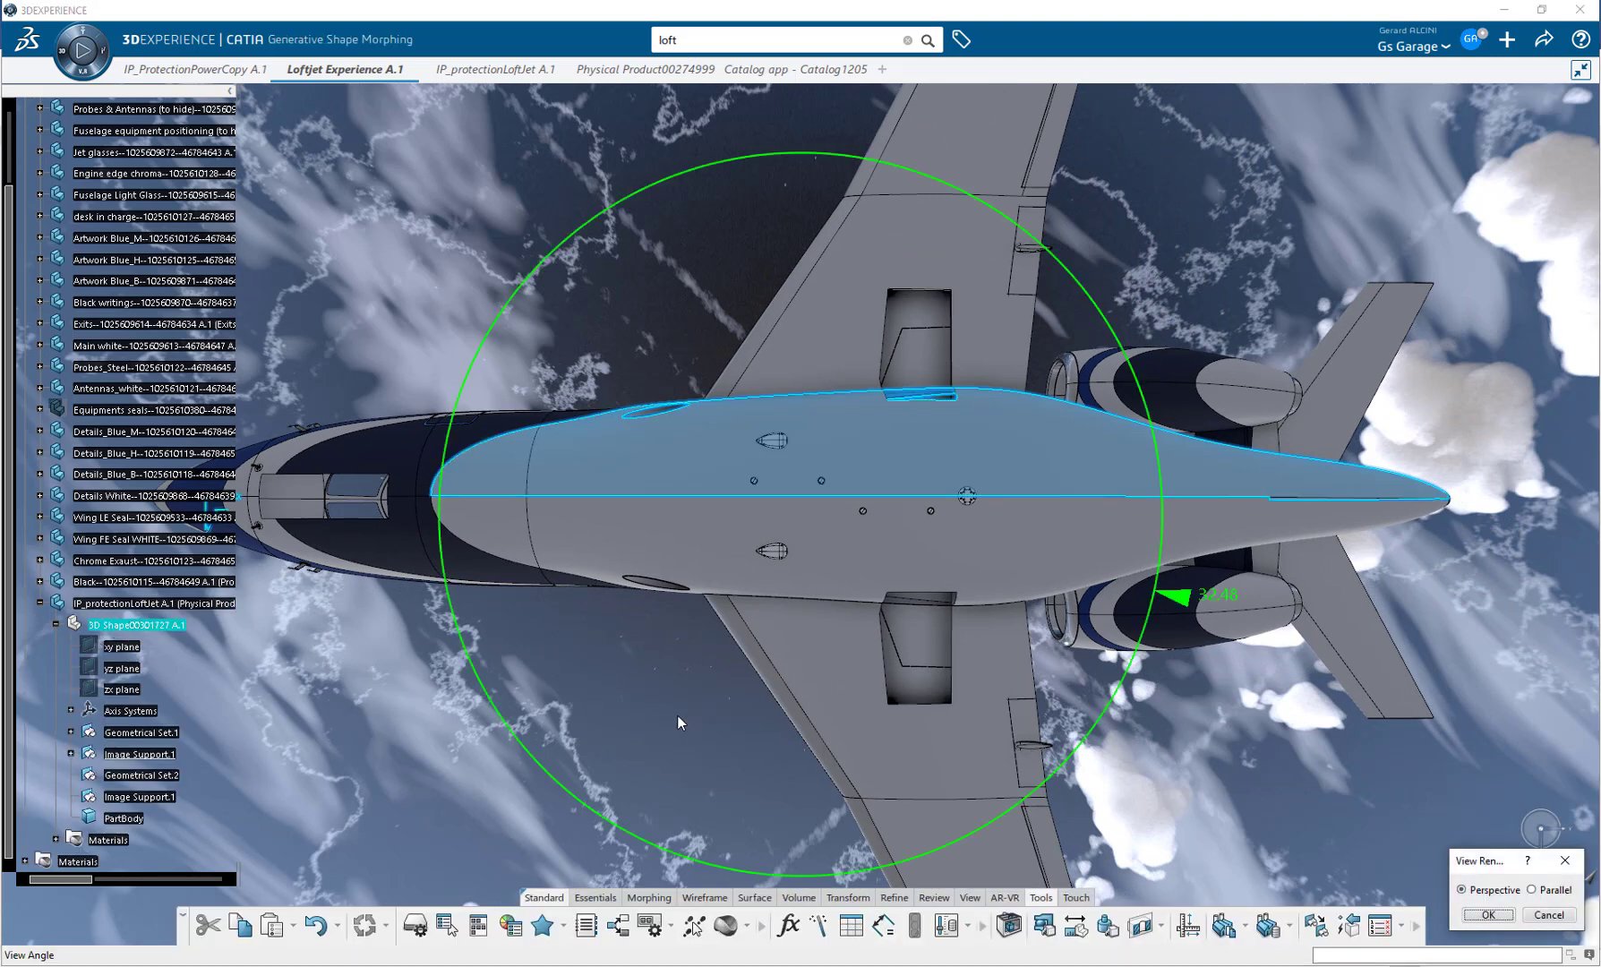
click(1552, 891)
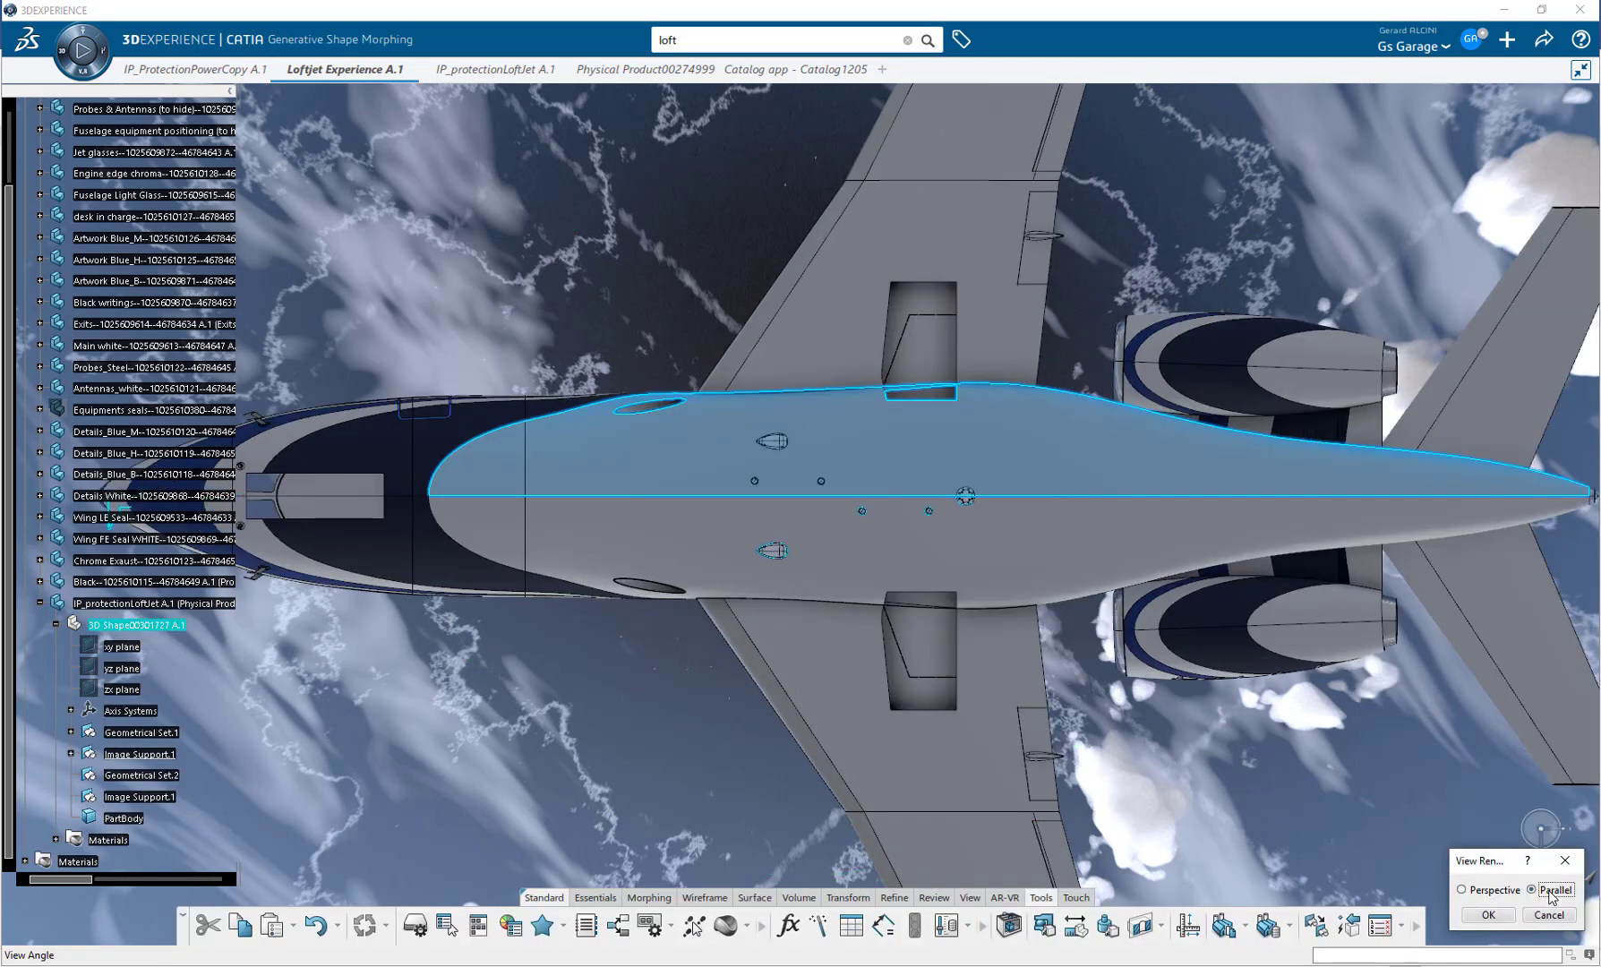
click(1489, 914)
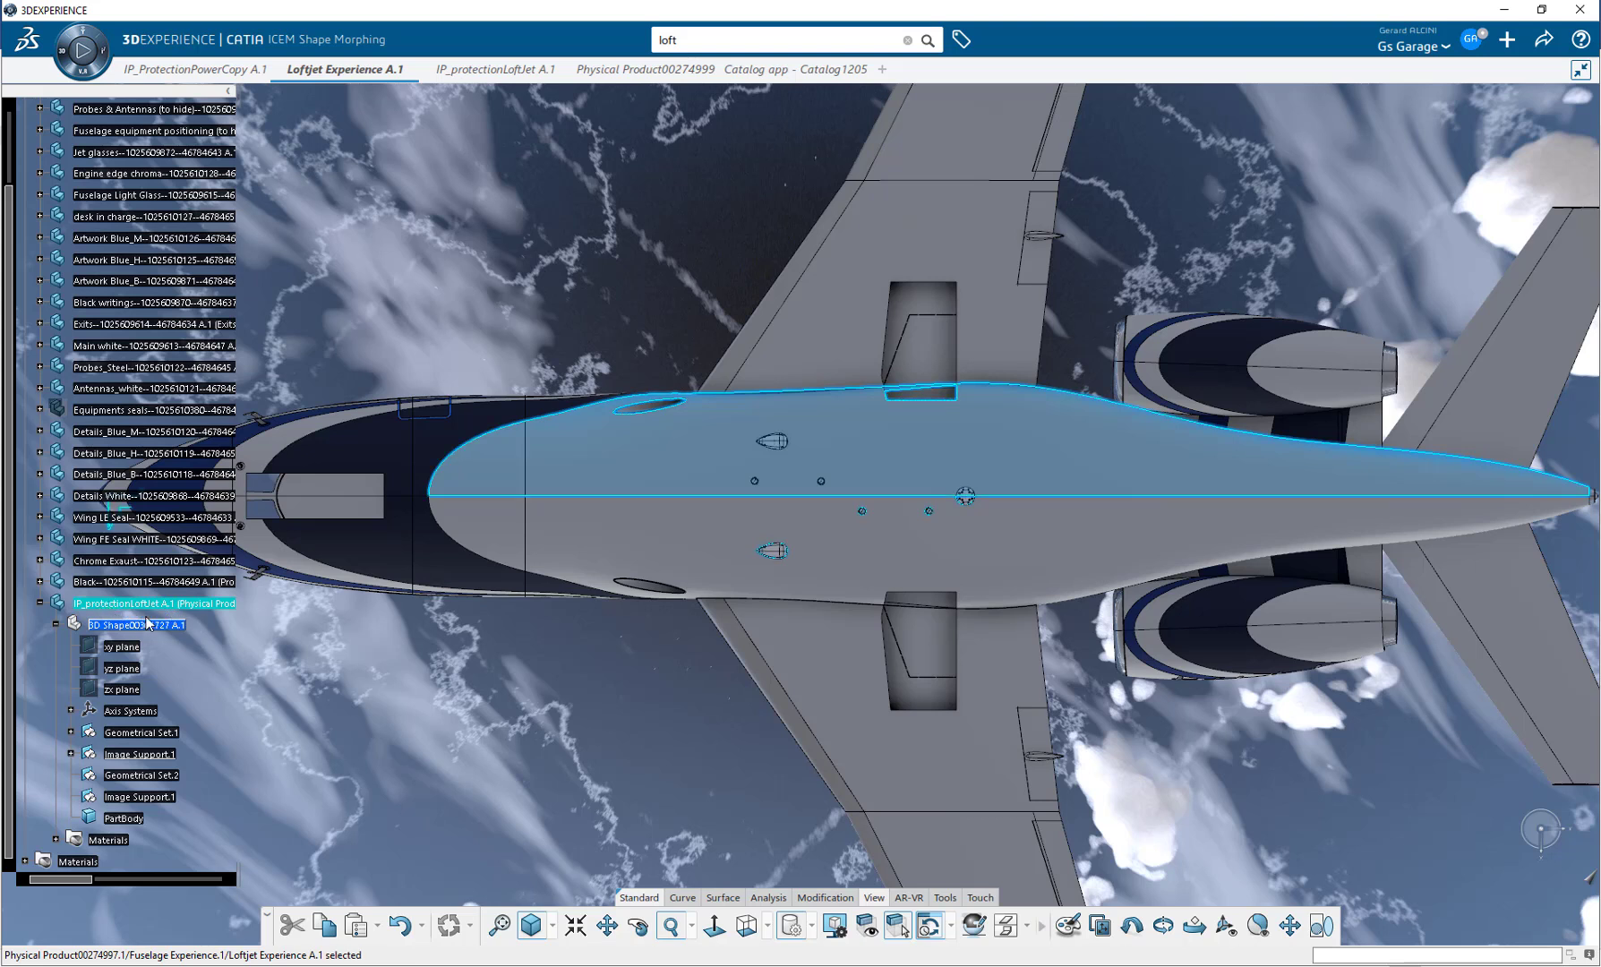
In IP_protectionLoftJet A.1, draw a rough Natural Sketch pencil rectangle around the fuselage teardrop.
click(497, 69)
click(82, 51)
click(47, 641)
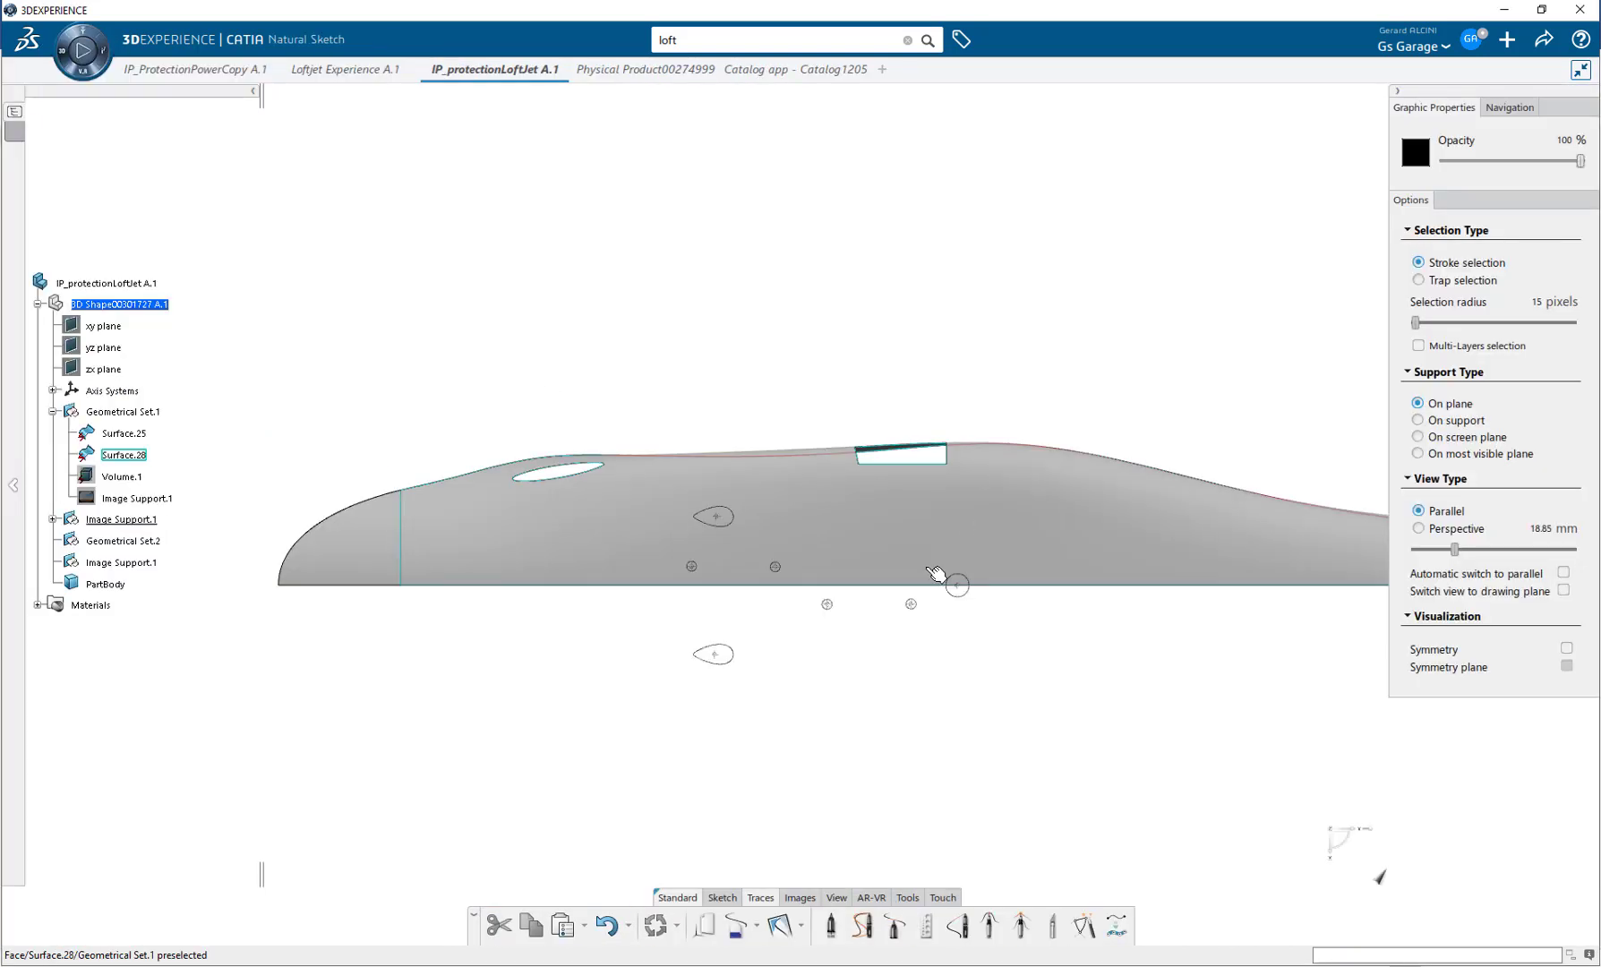
middle_drag(855, 662, 857, 474)
click(956, 925)
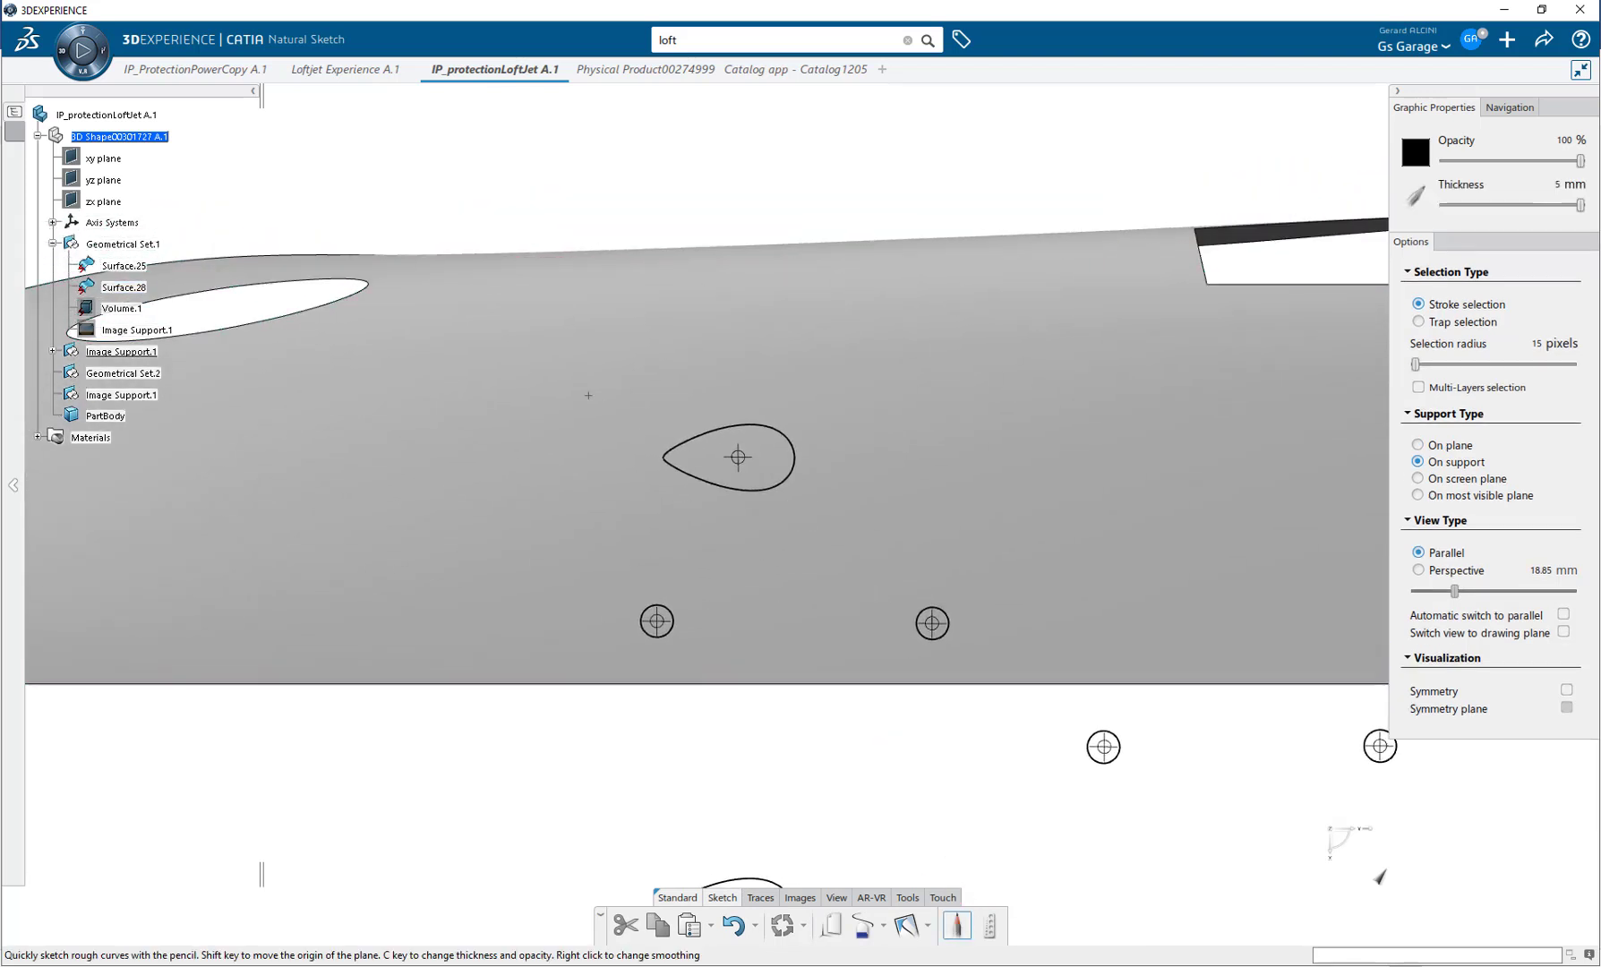
mouse_move(582, 374)
mouse_down()
mouse_move(581, 532)
mouse_move(878, 552)
mouse_move(904, 506)
mouse_move(892, 339)
mouse_move(562, 339)
mouse_up()
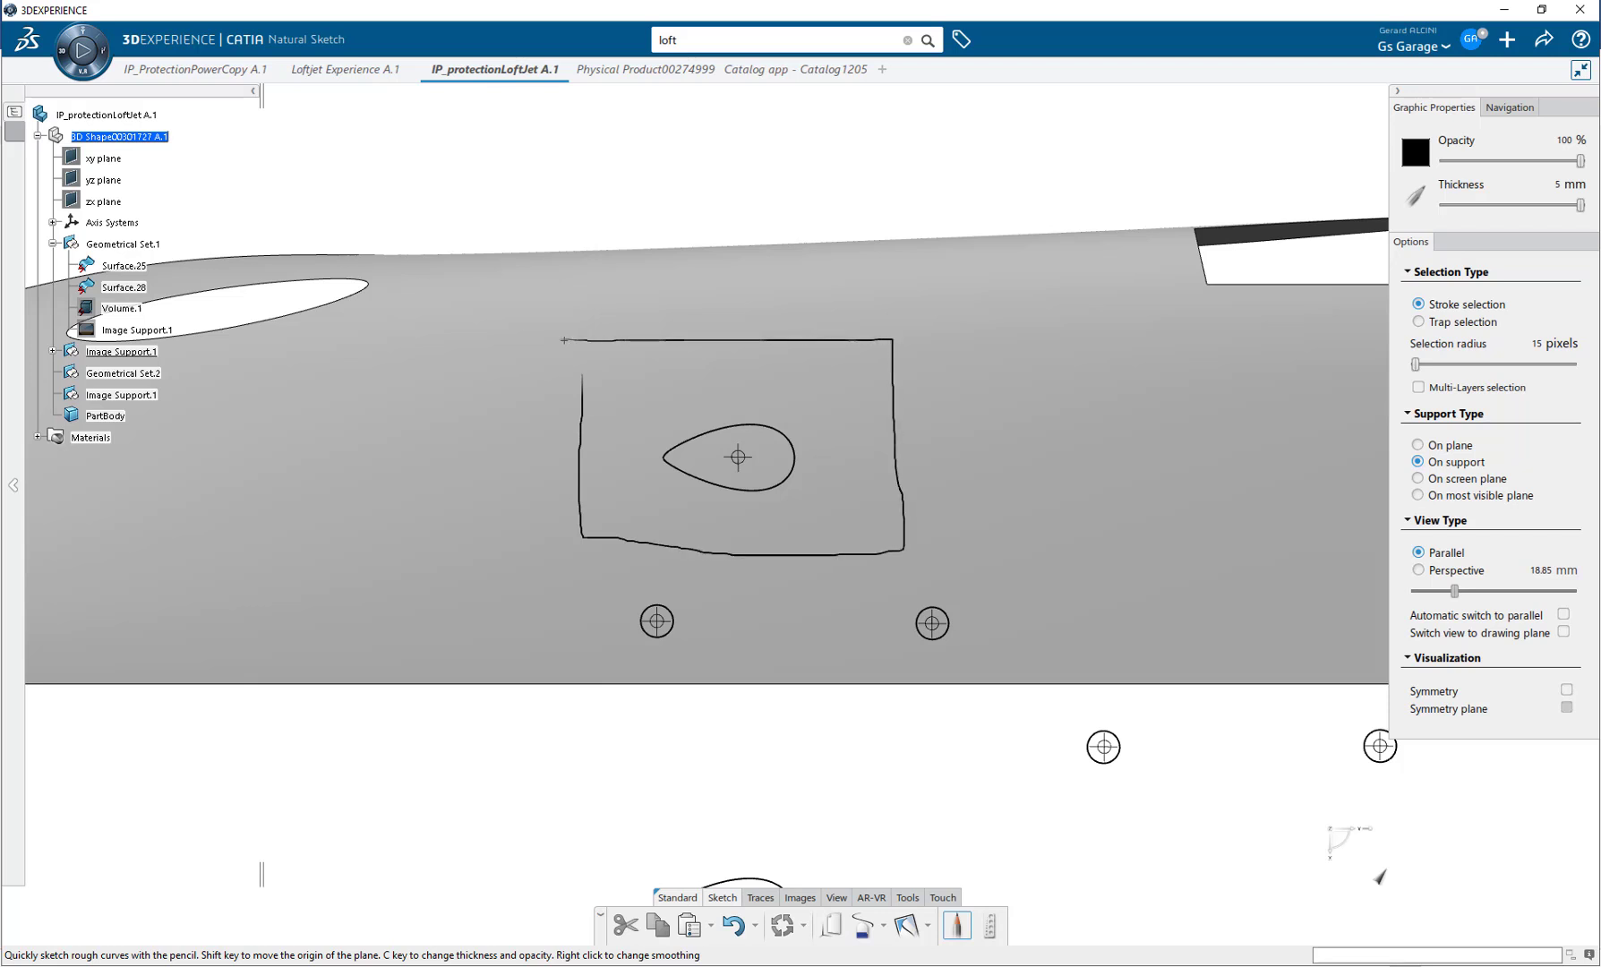
mouse_move(563, 339)
middle_down()
mouse_move(733, 540)
mouse_move(1089, 574)
mouse_move(1140, 562)
mouse_move(829, 569)
mouse_move(818, 658)
middle_up()
Hide the image support and fill the sketched rectangle with a flat 1036 × 691 mm Unified Patch.
right_click(112, 481)
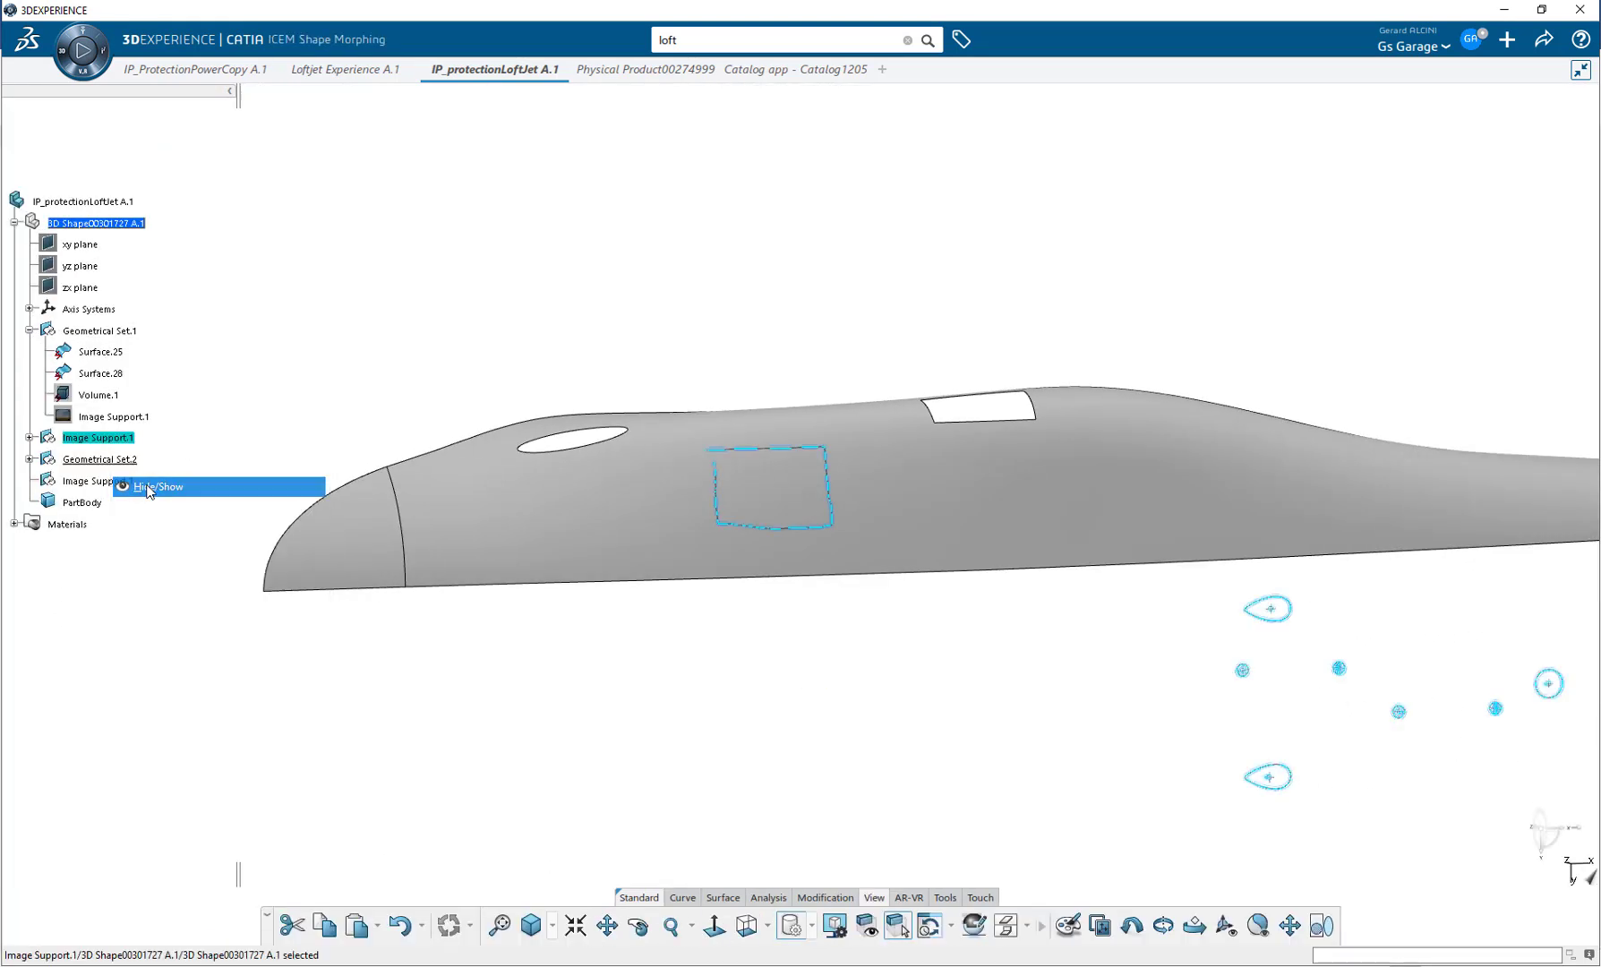
click(148, 486)
click(670, 925)
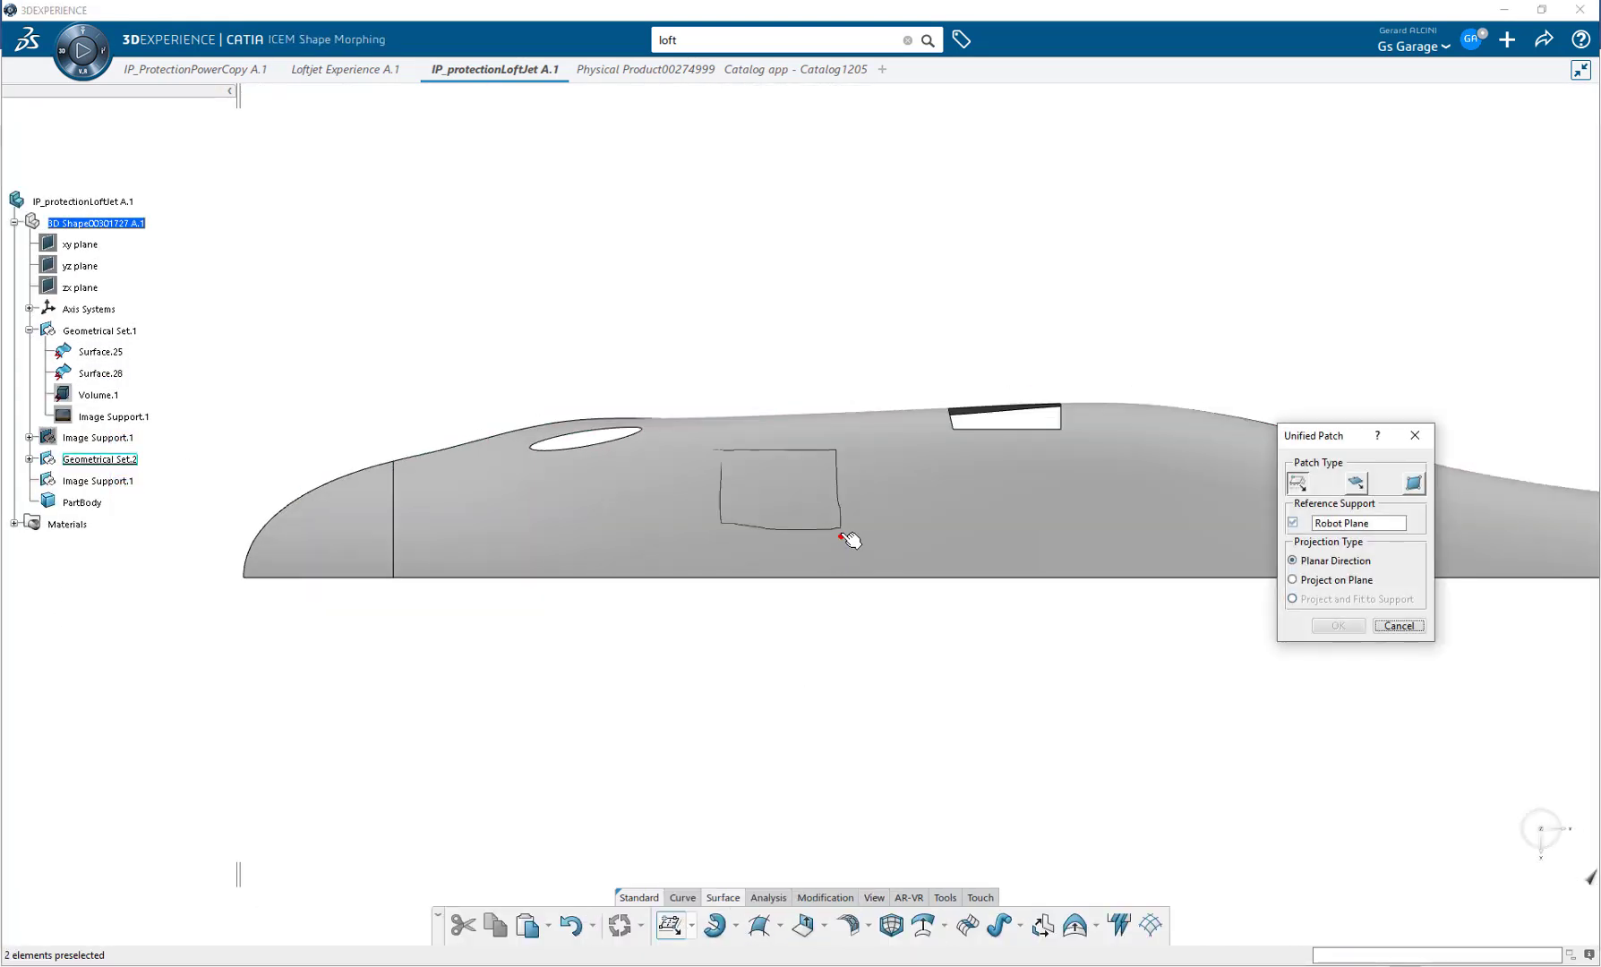
drag(844, 535, 722, 452)
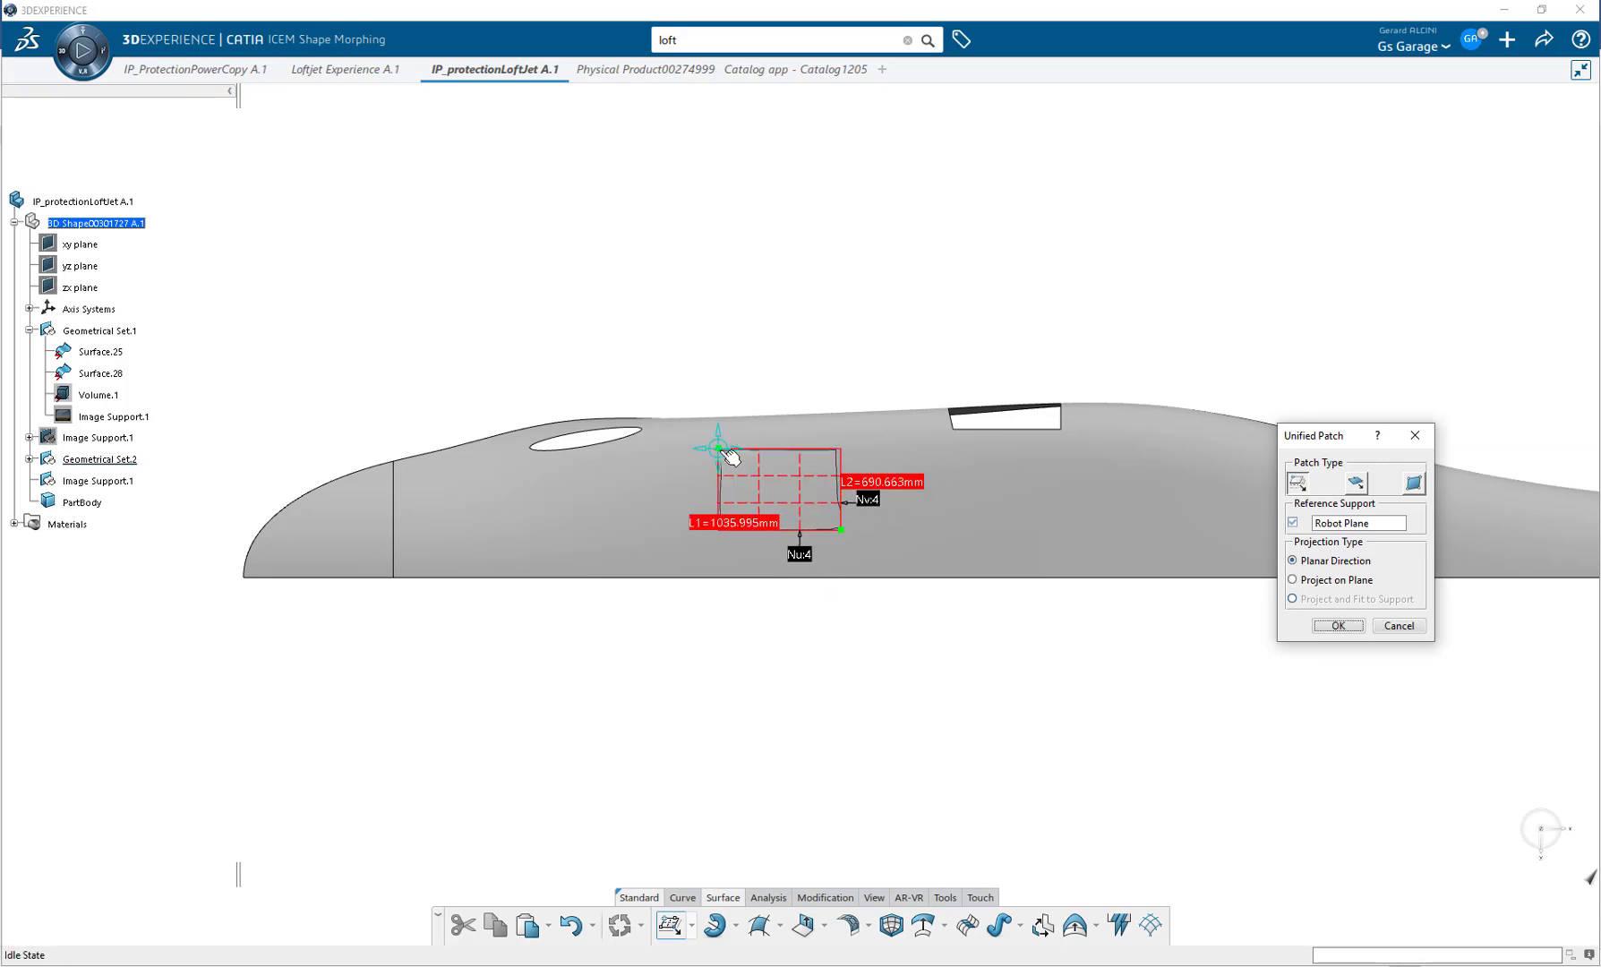
click(1333, 624)
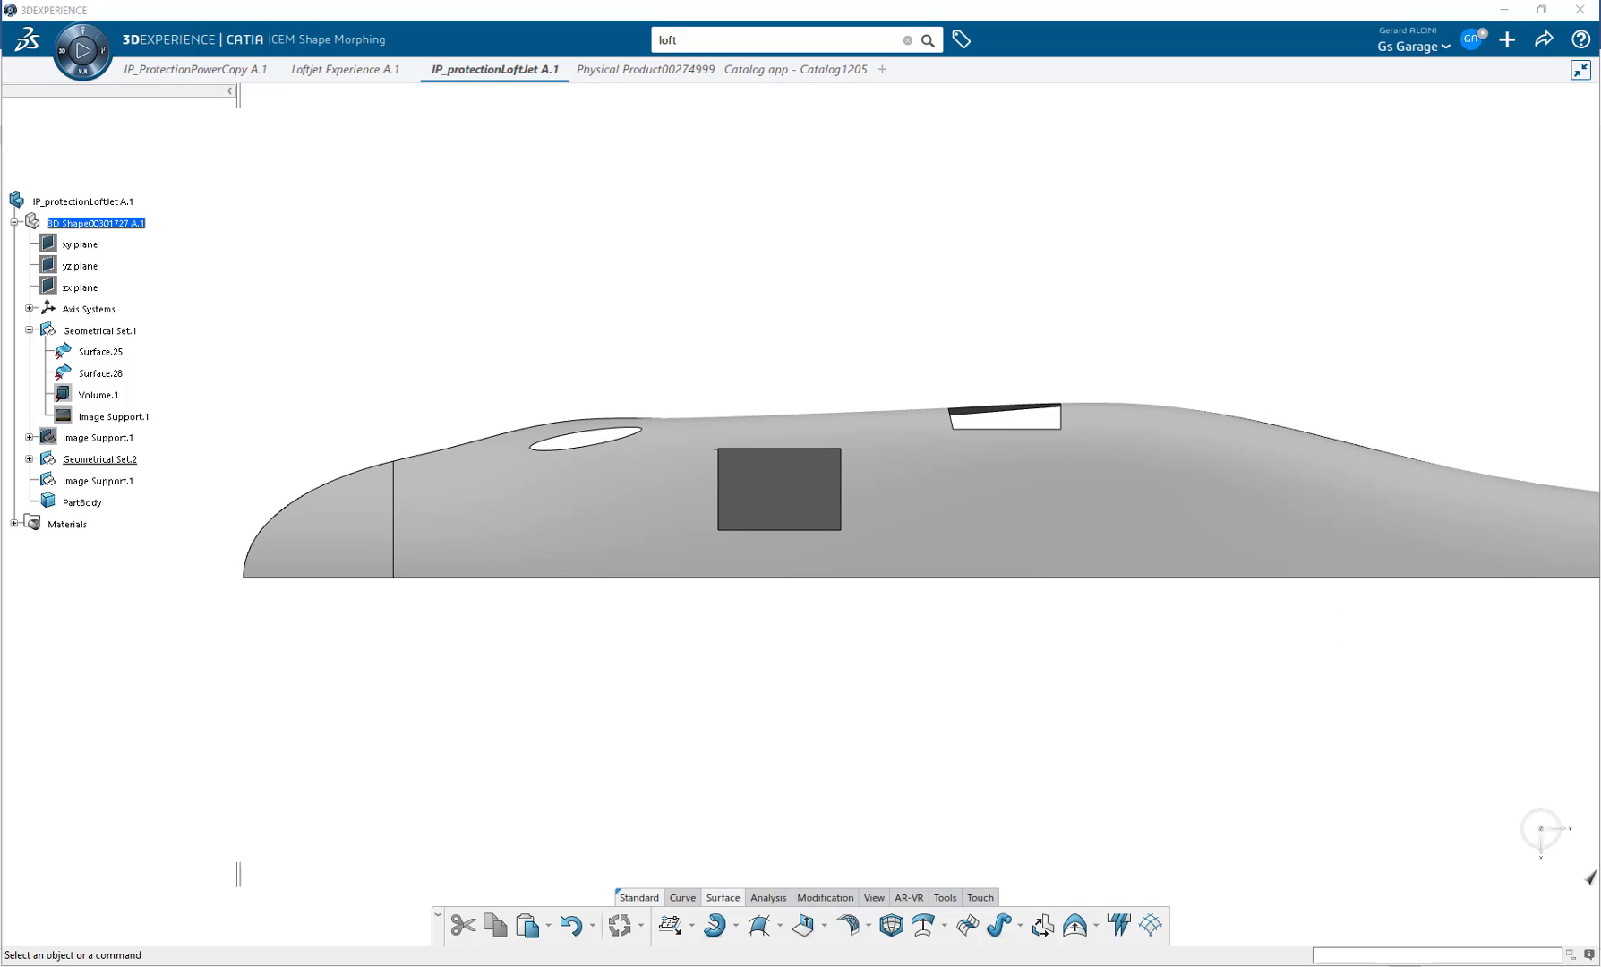
middle_drag(711, 536, 860, 580)
scroll(851, 627, up, 5)
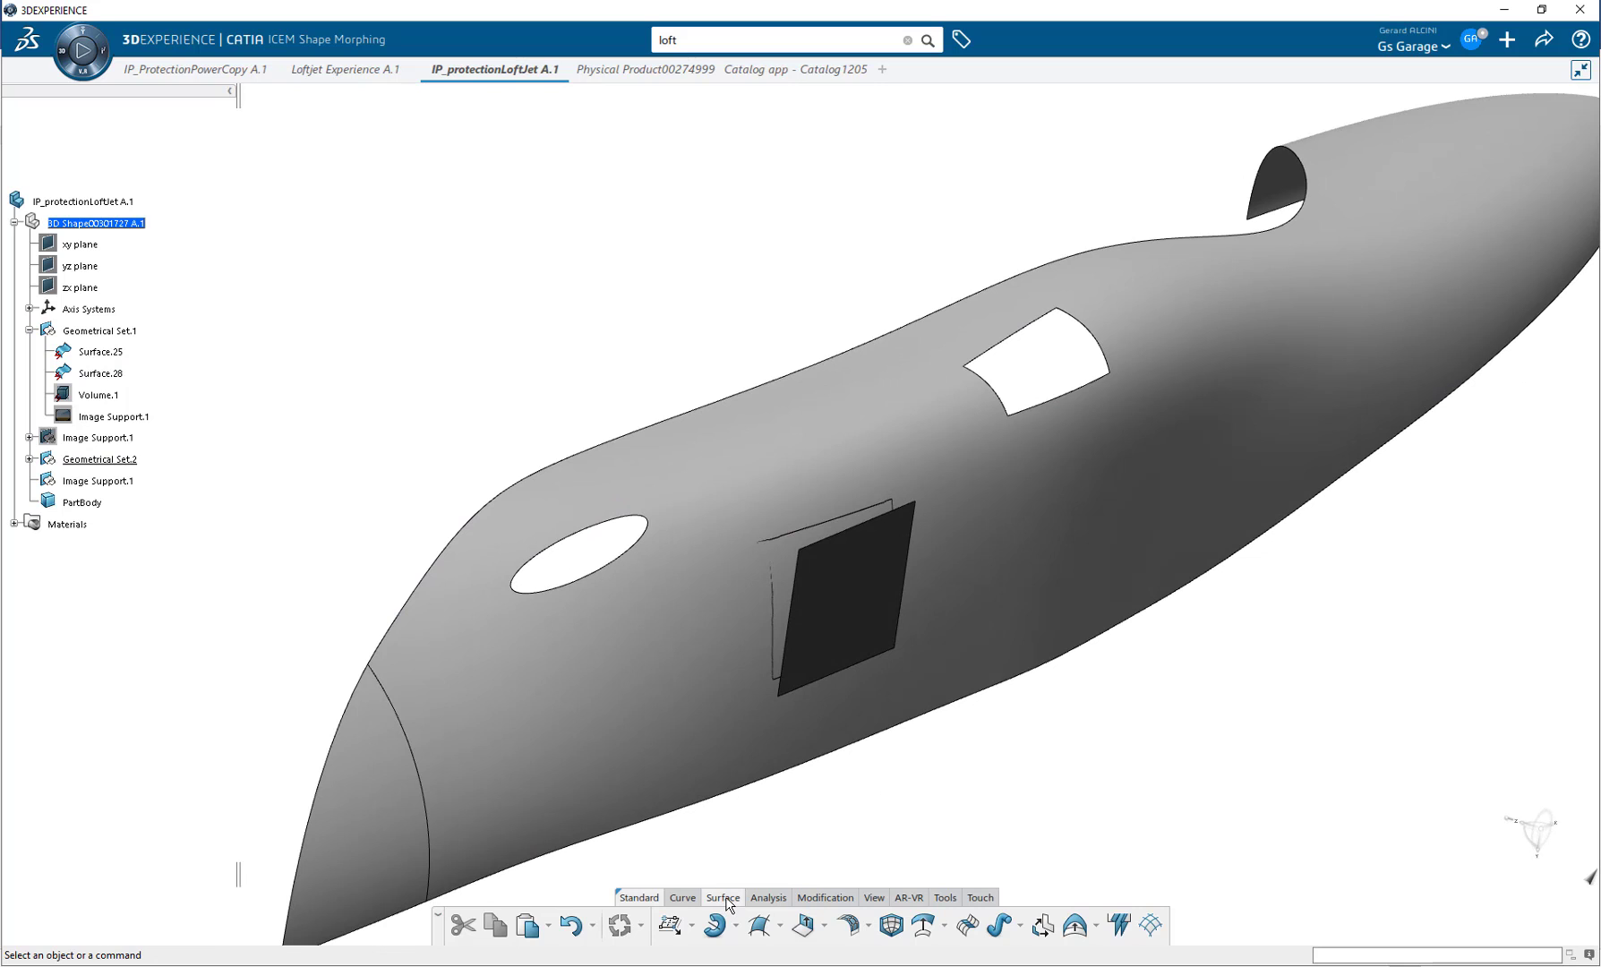
Add a both-sides 428.962 mm flange on Surface.42's four edges, forming an open box.
click(802, 926)
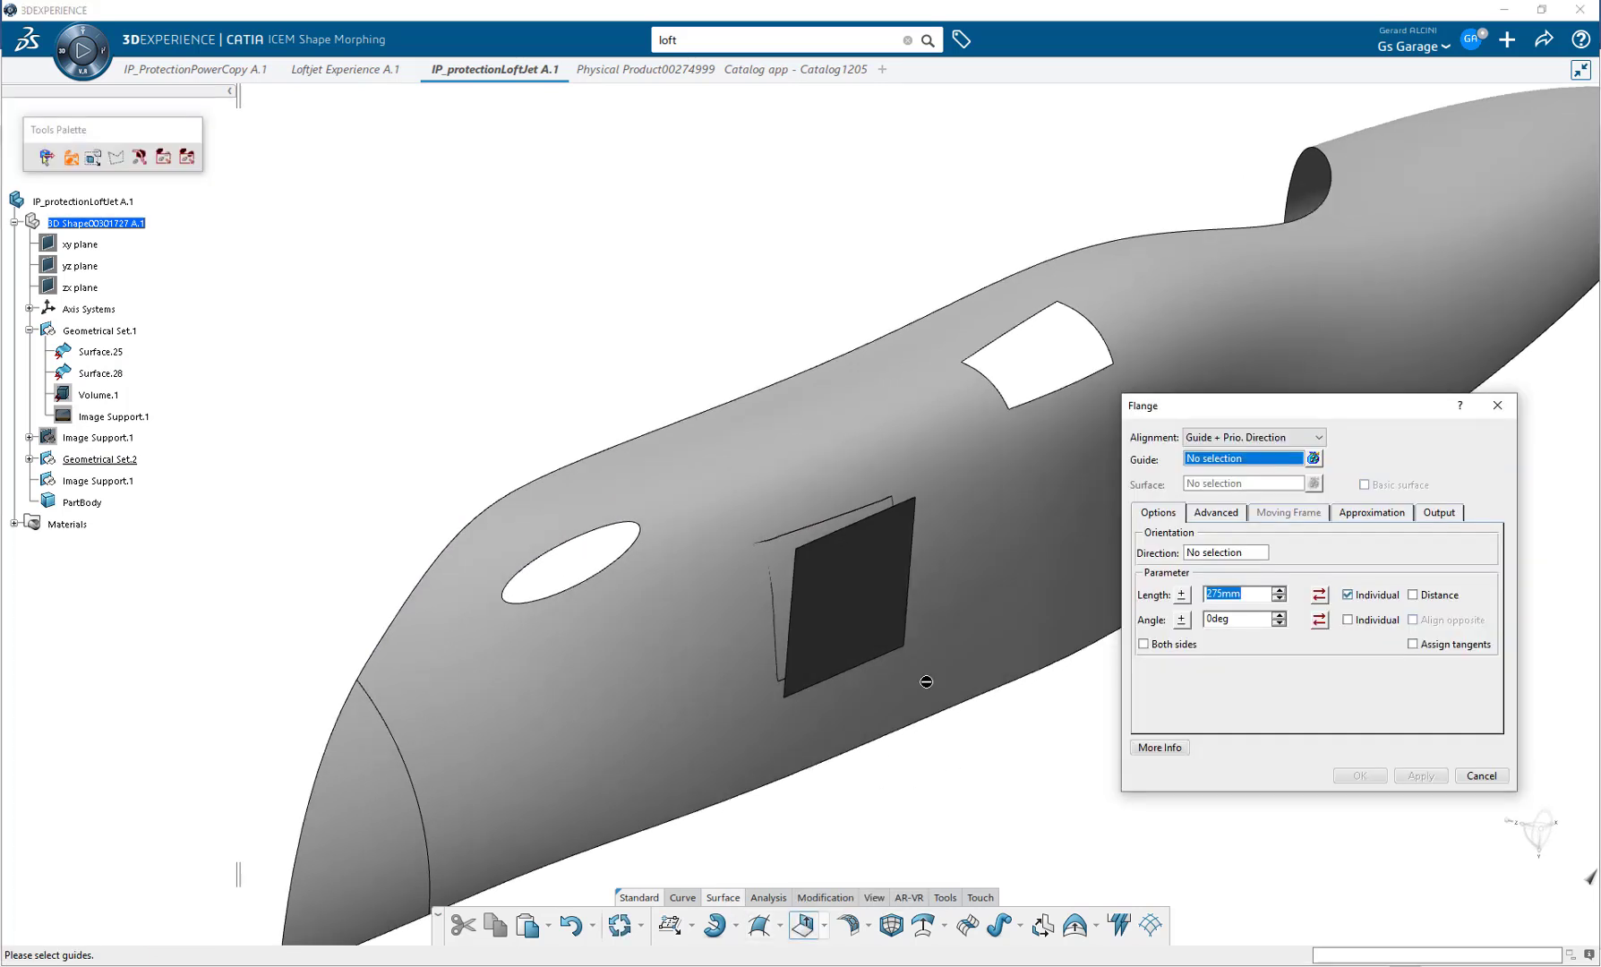
click(856, 521)
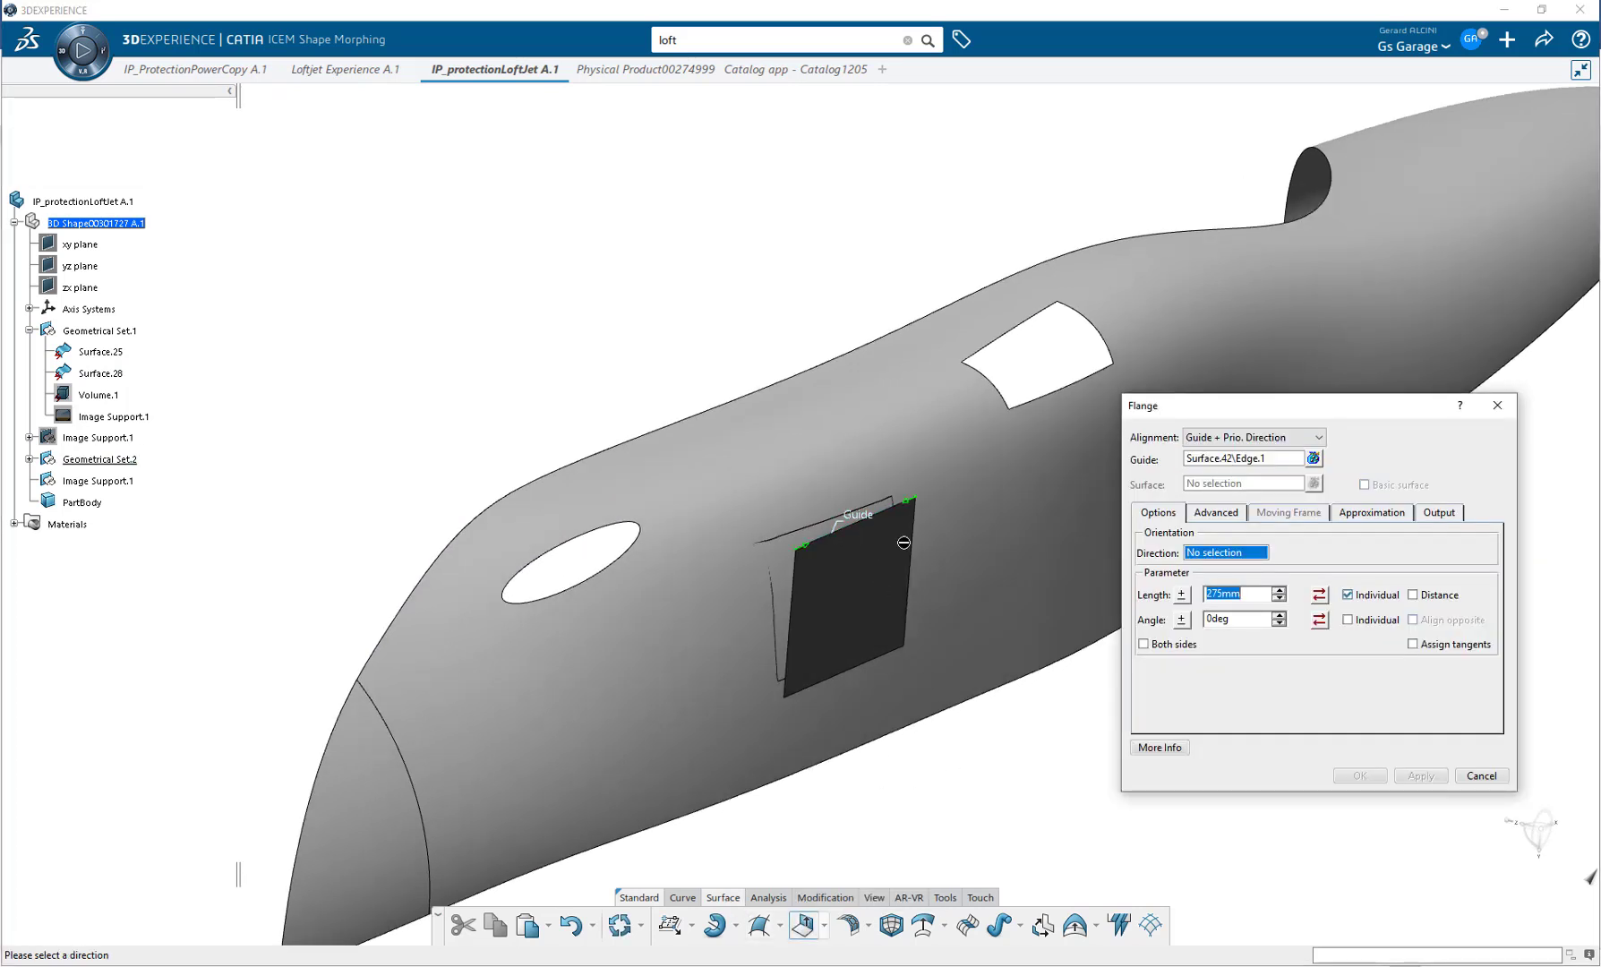
click(909, 561)
click(912, 570)
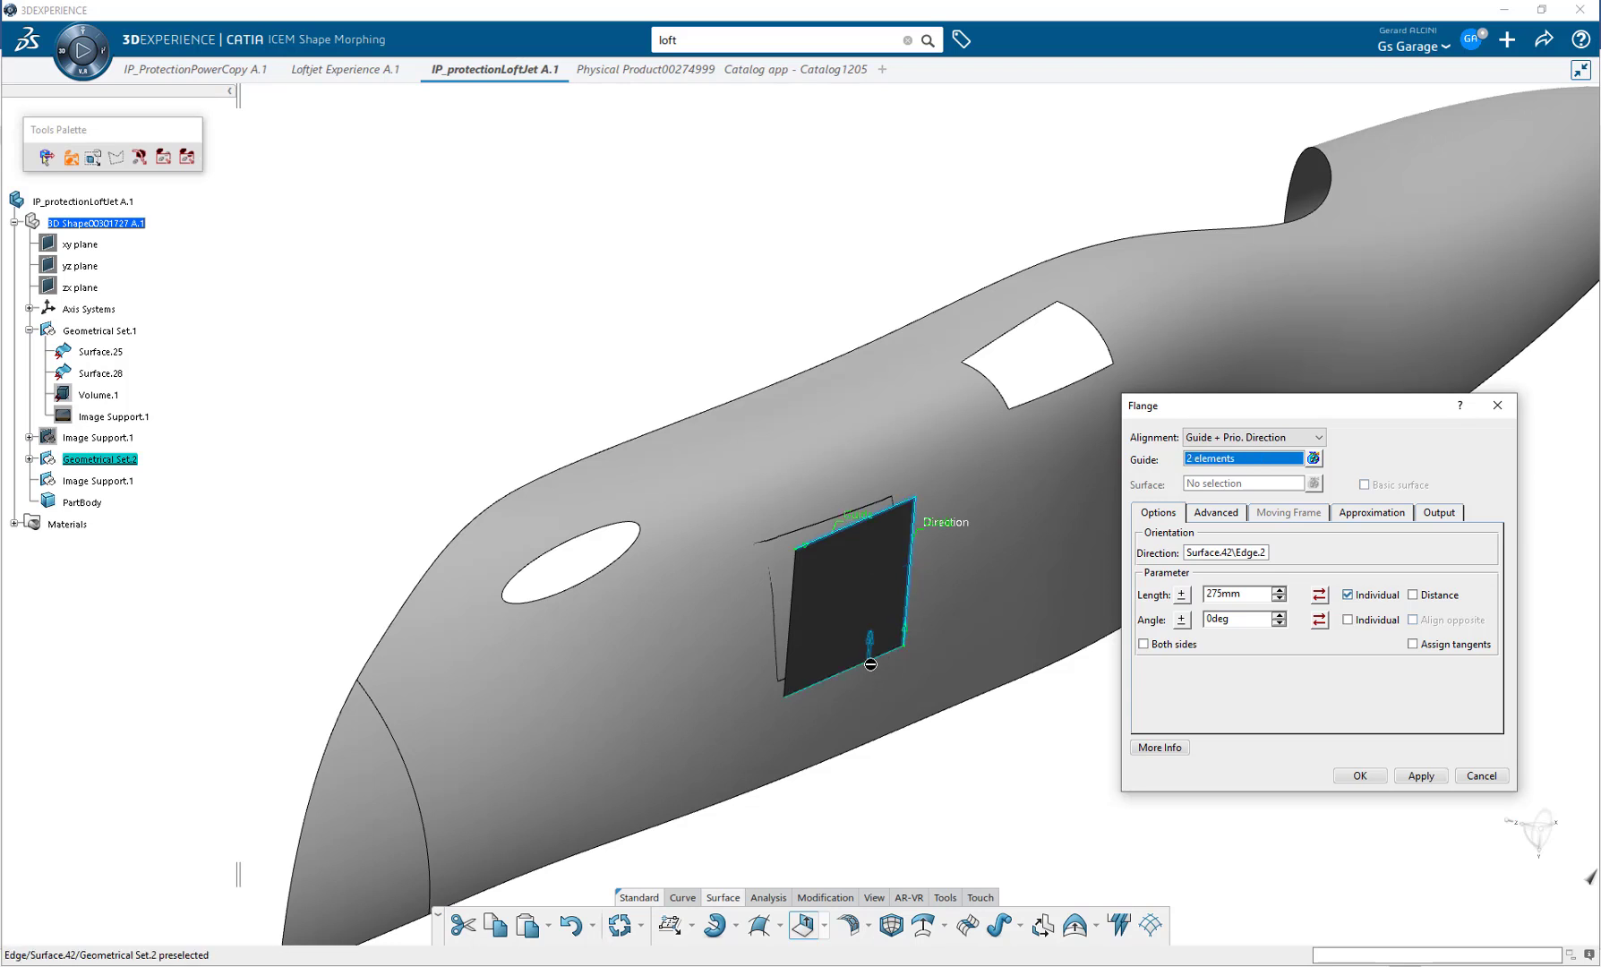
click(861, 668)
click(788, 667)
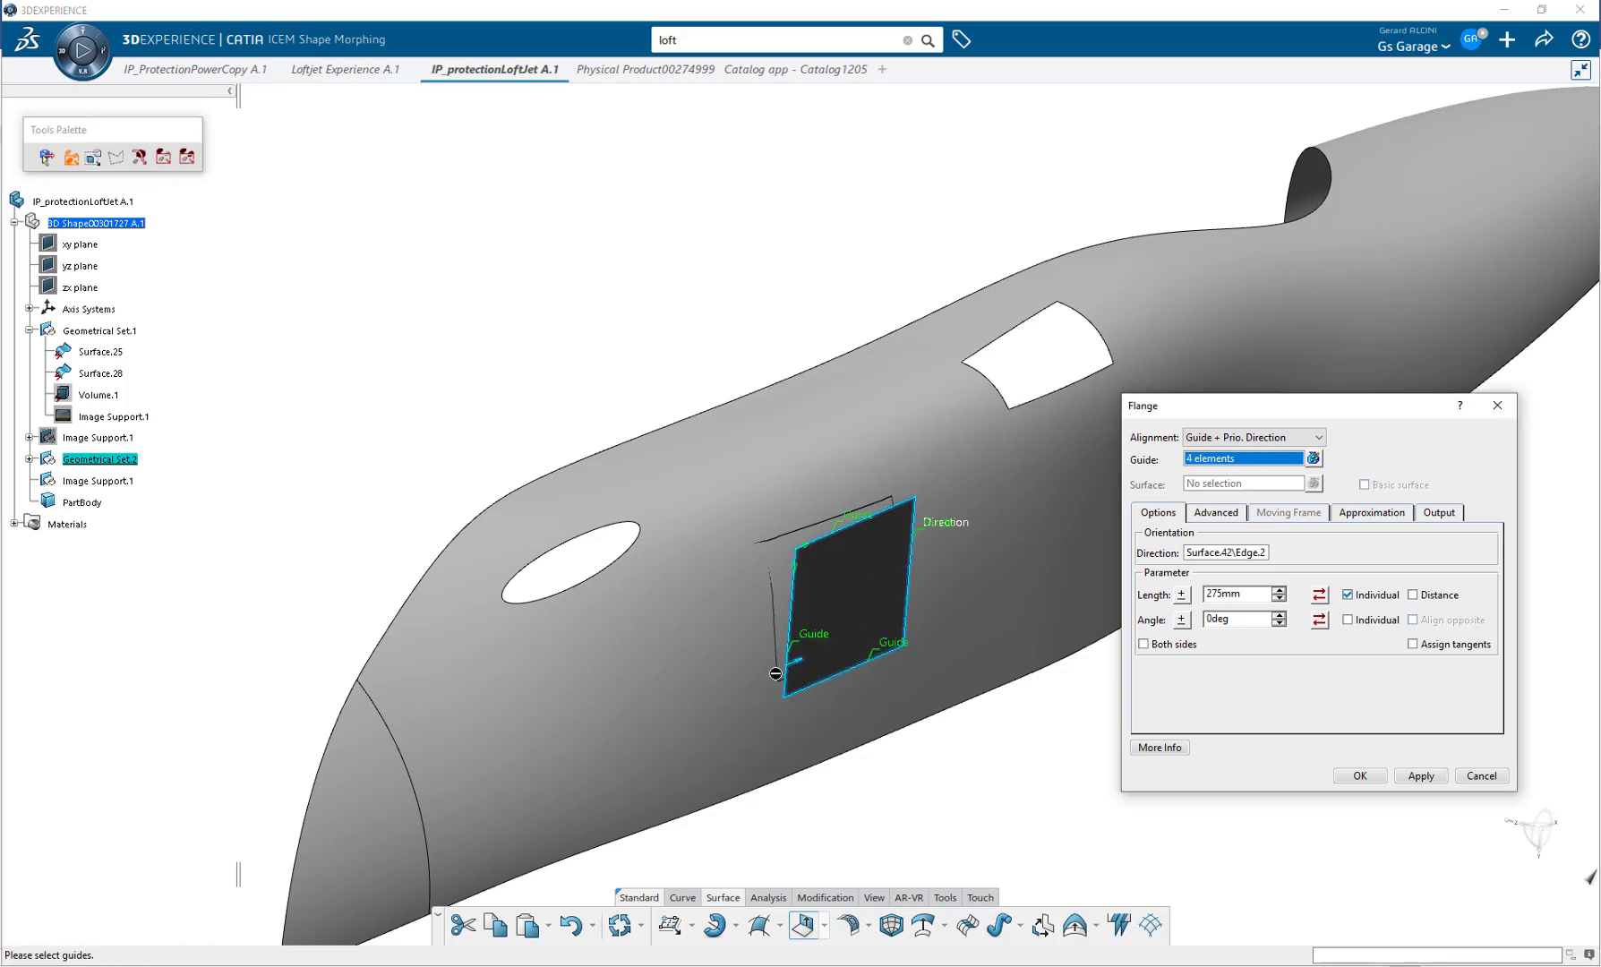
click(877, 590)
click(1421, 775)
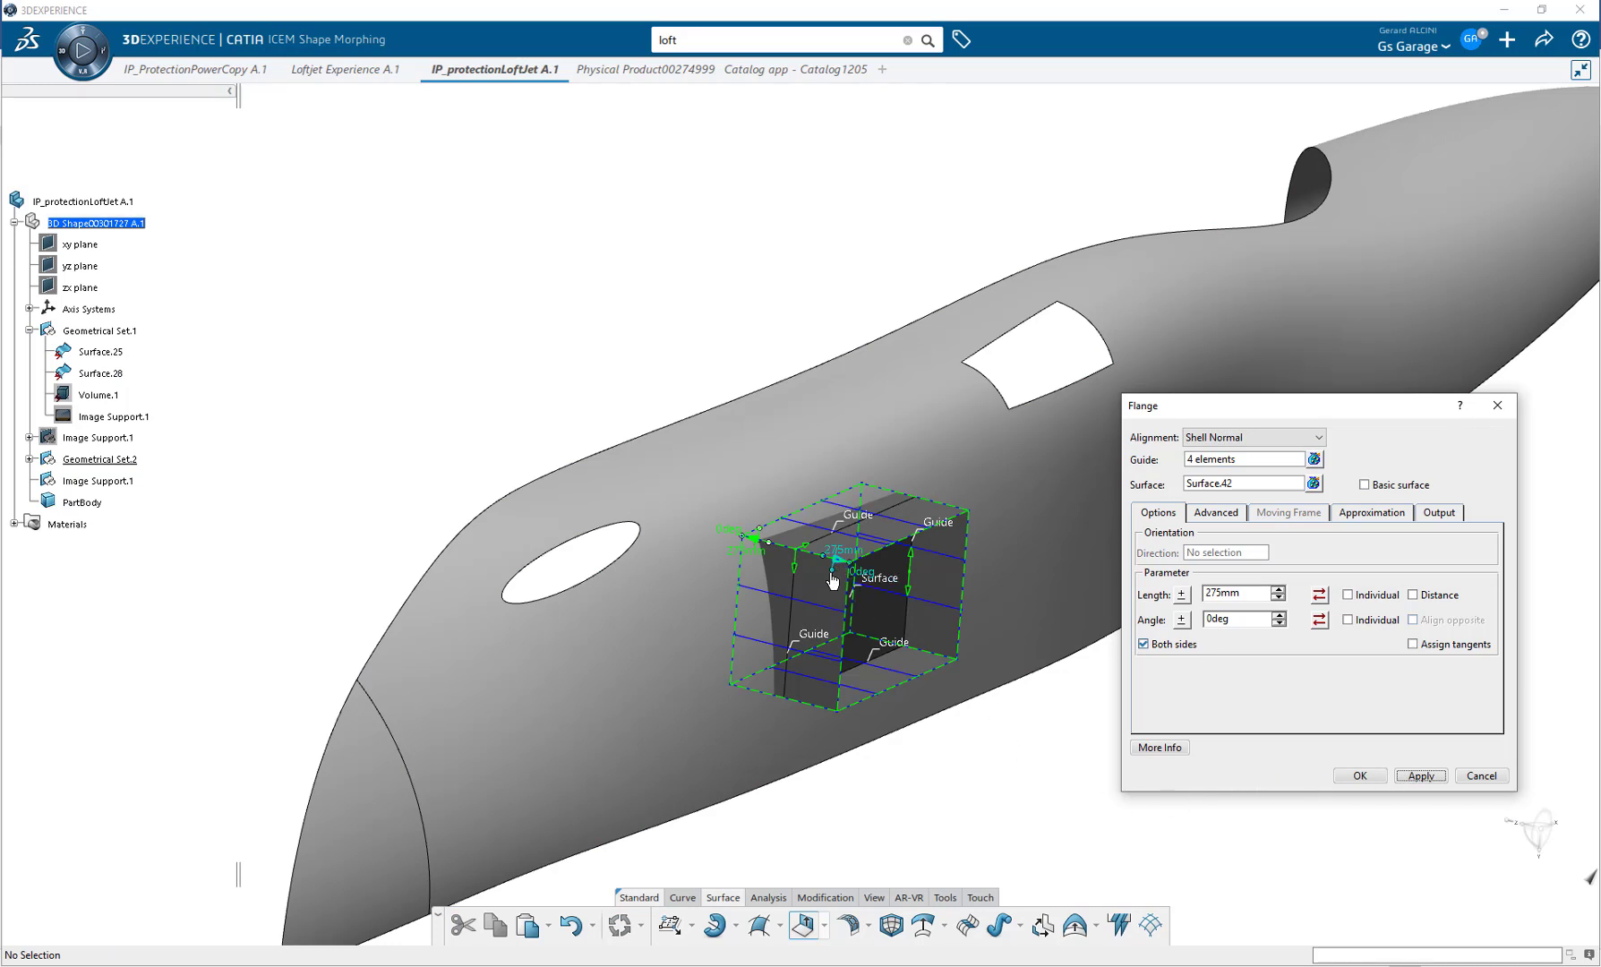
drag(833, 579, 859, 580)
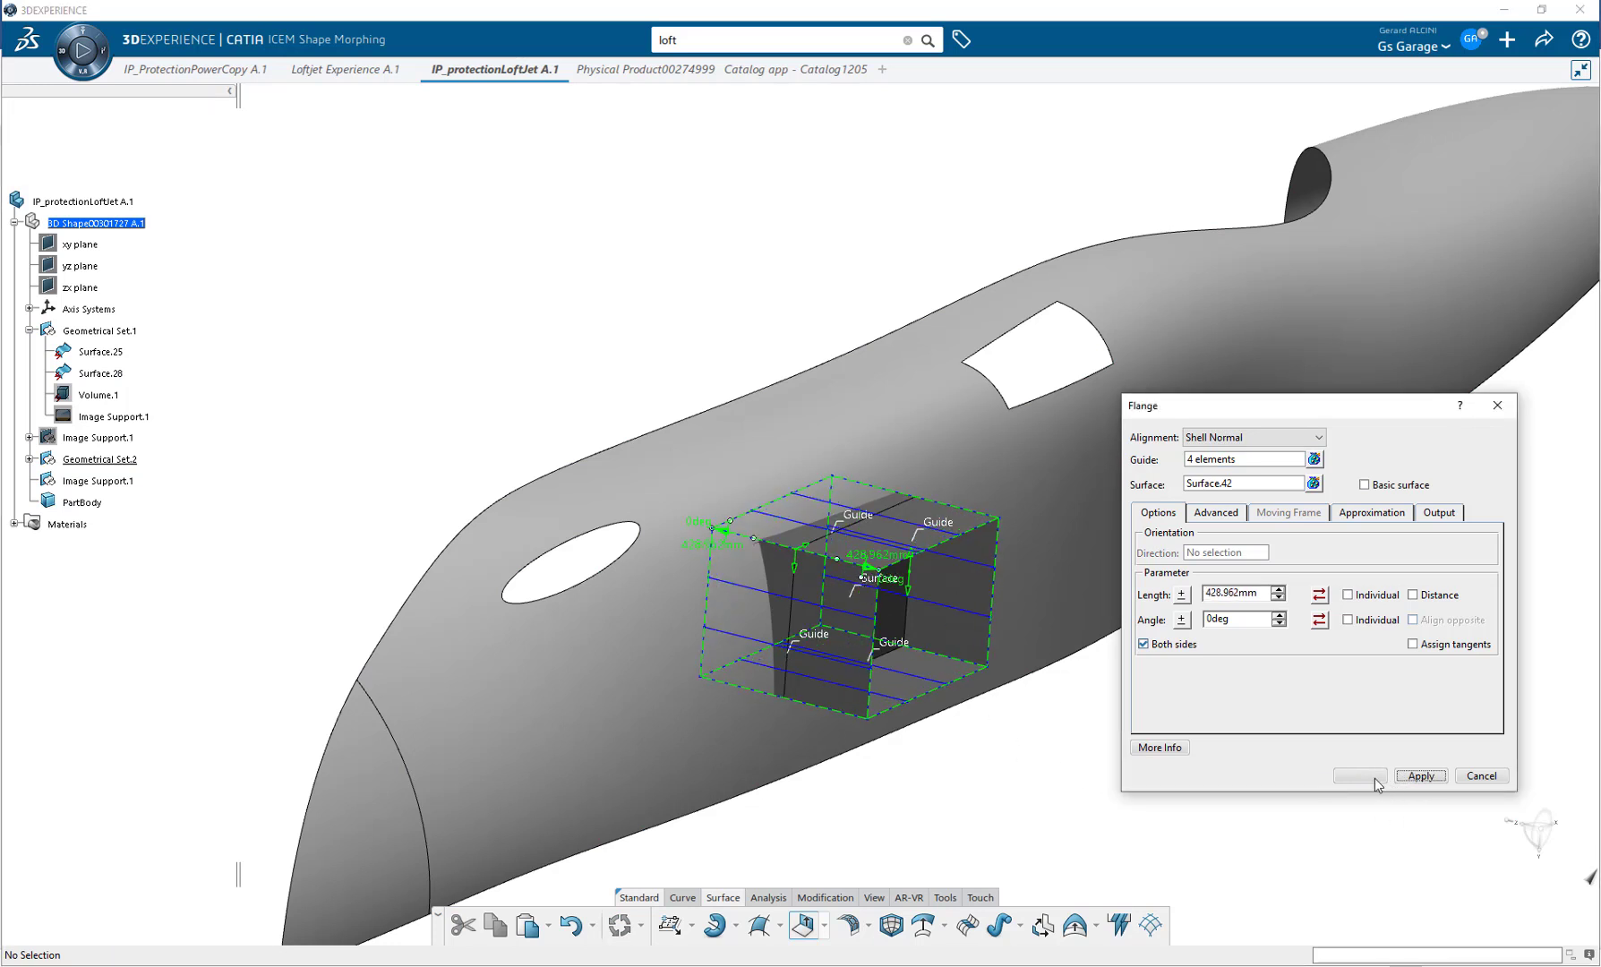
click(1358, 775)
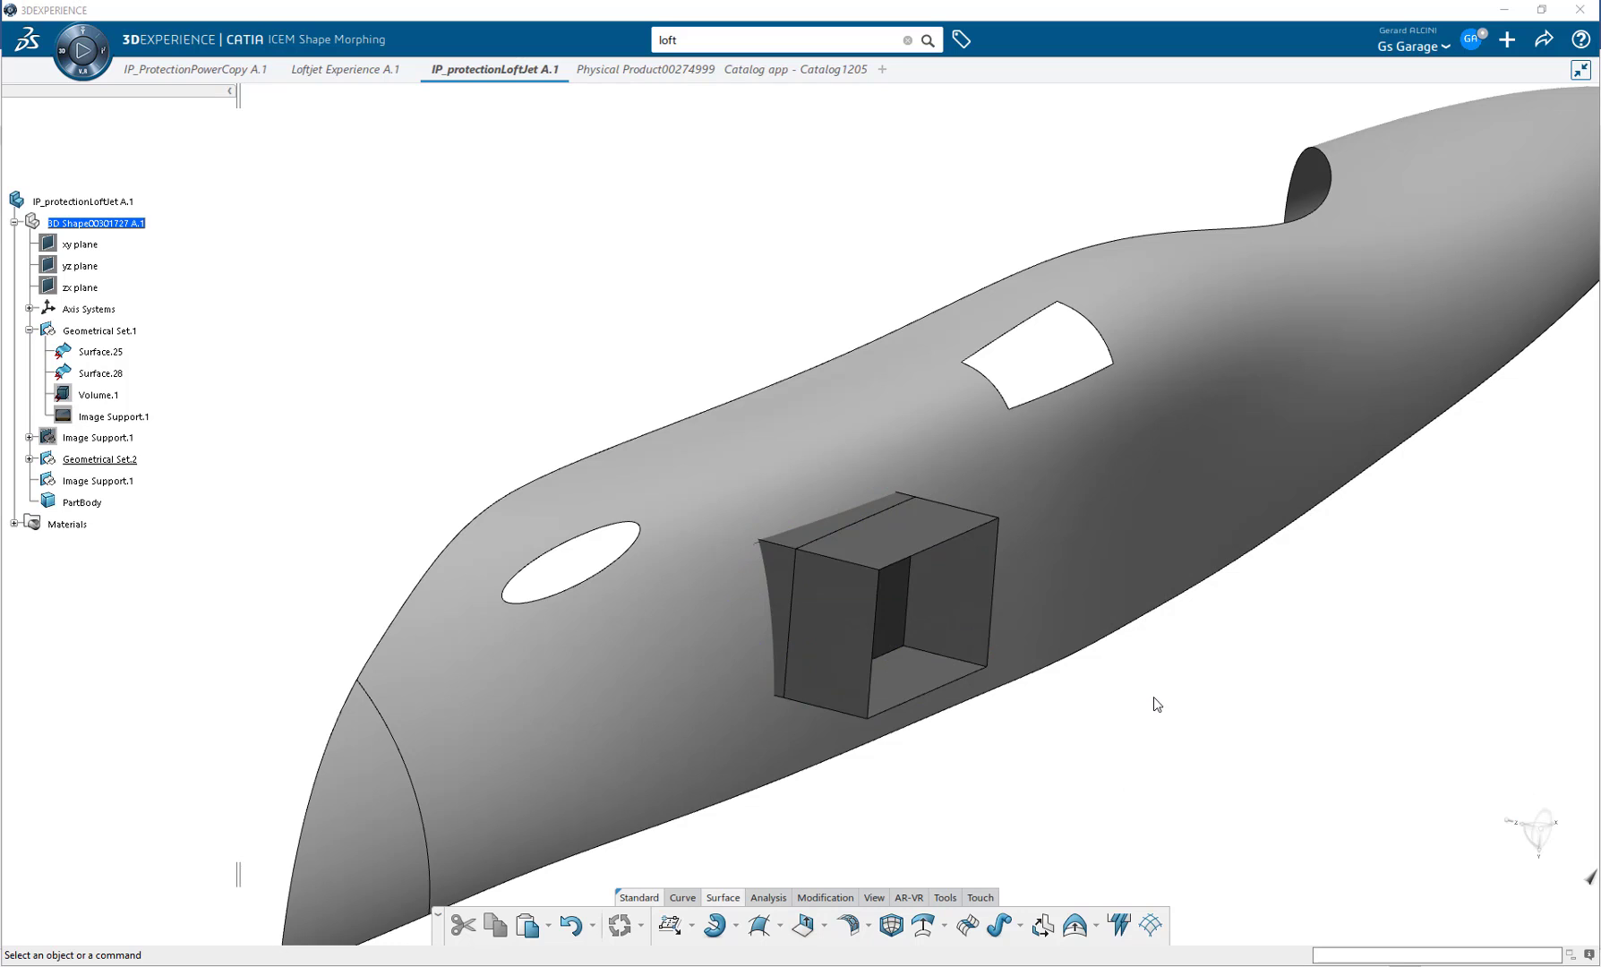
Hide the front flange face of the box.
middle_drag(1157, 704, 926, 668)
right_click(848, 619)
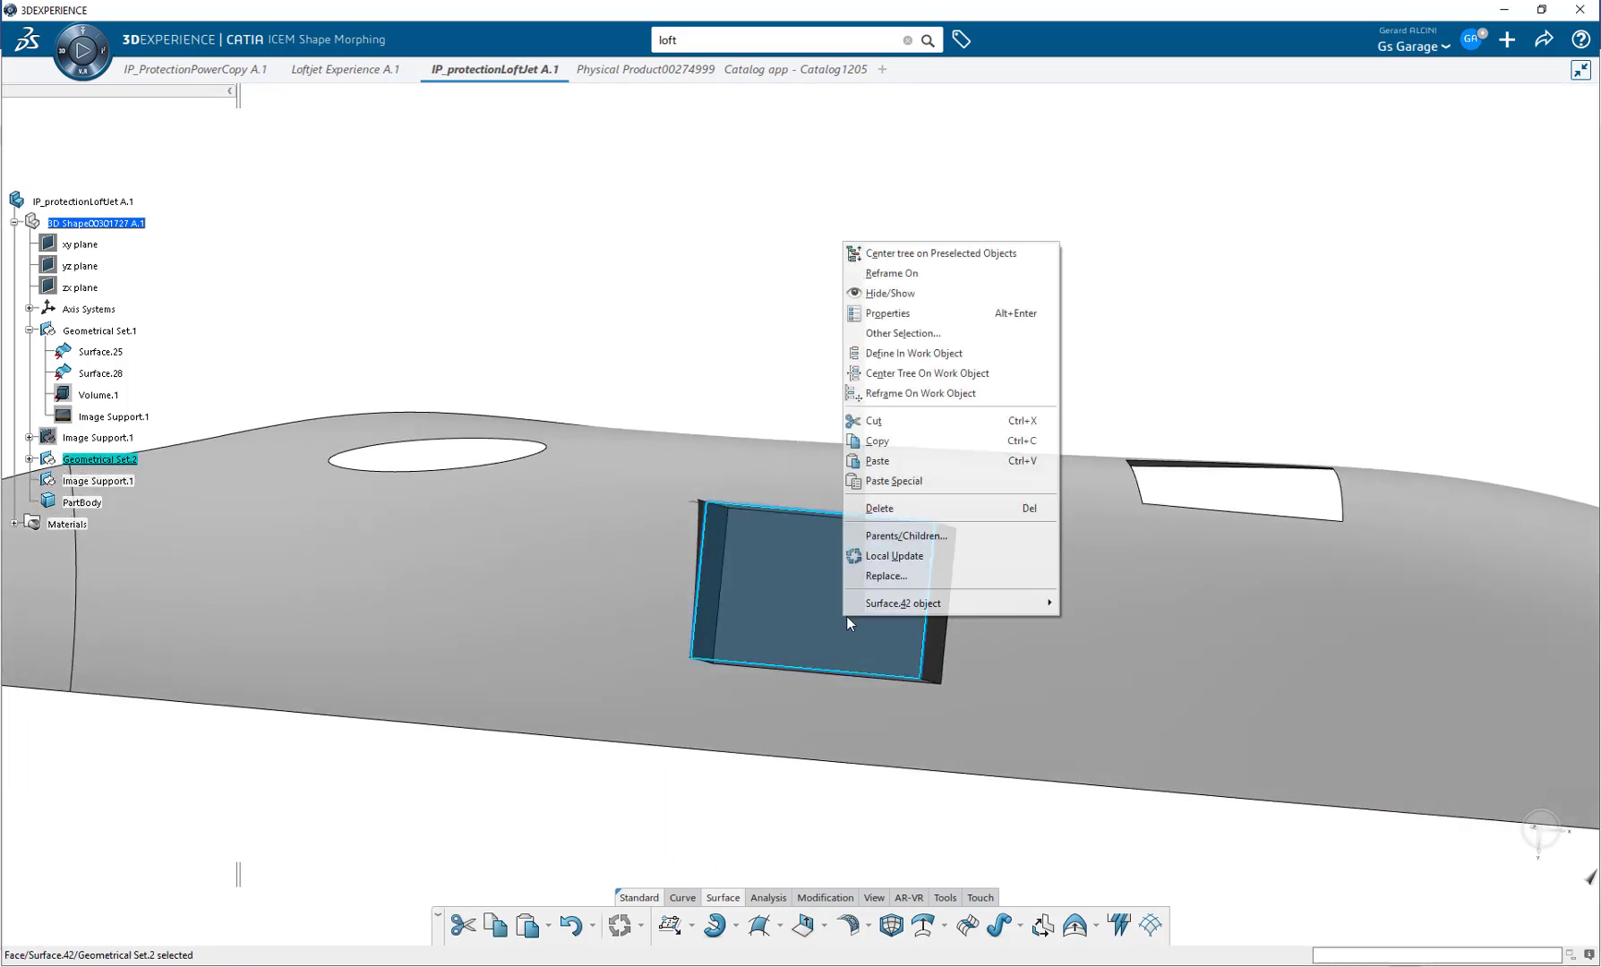
click(892, 293)
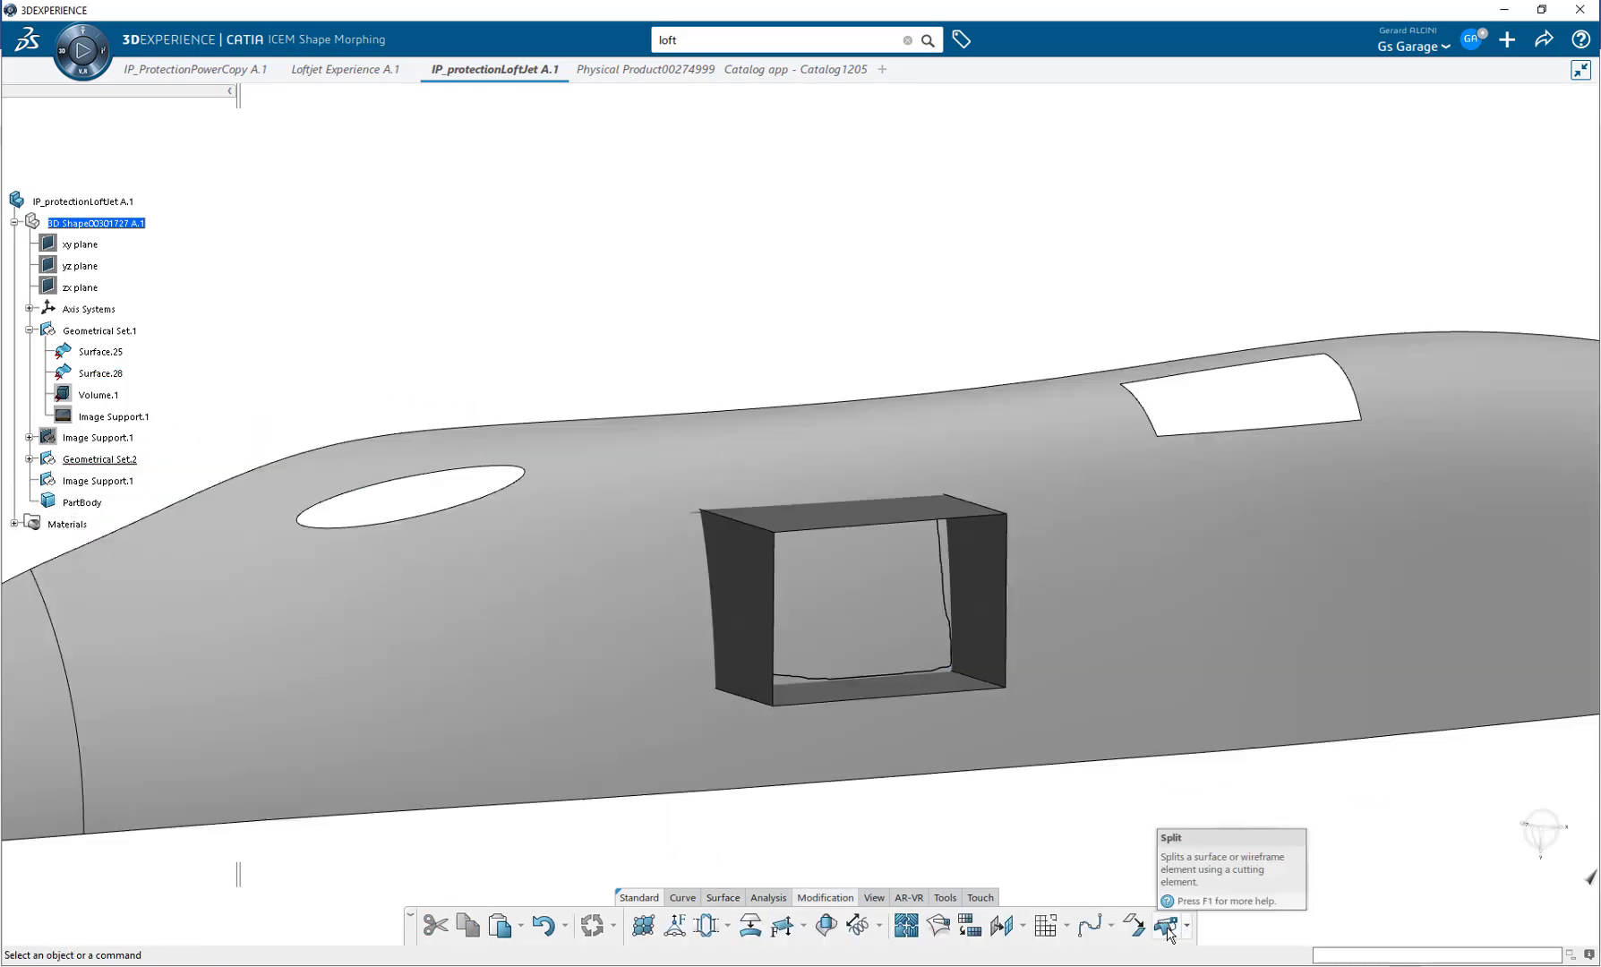
Split fuselage Surface.28 with Flange.1, then hide the box's side faces.
click(1166, 927)
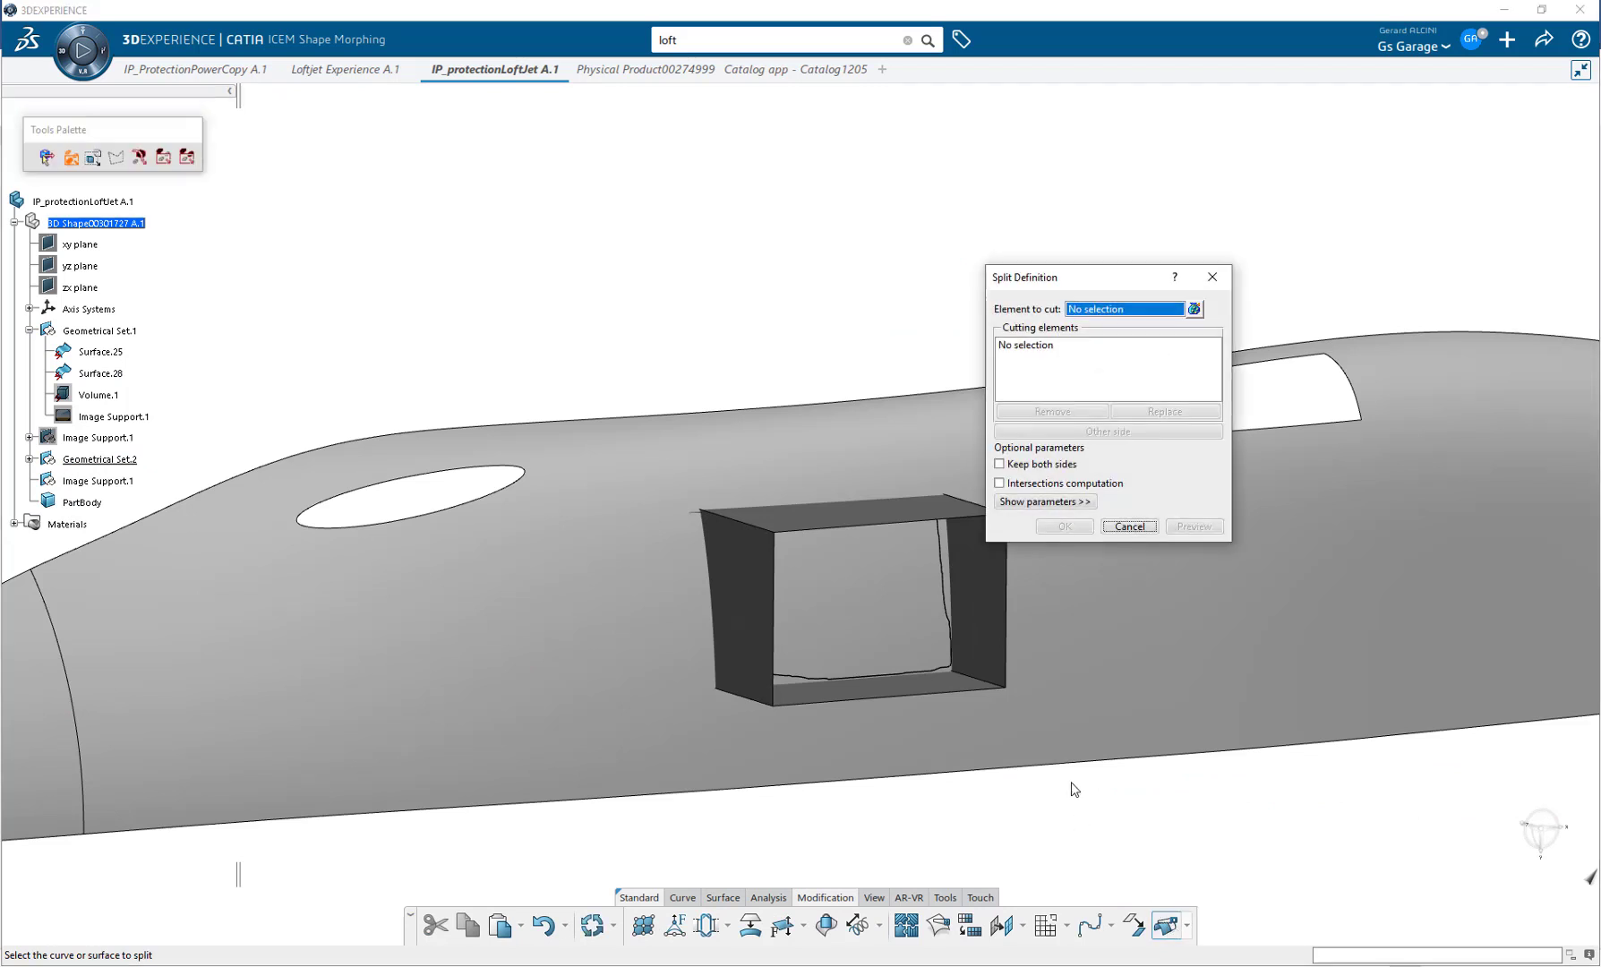
middle_drag(1028, 721, 872, 607)
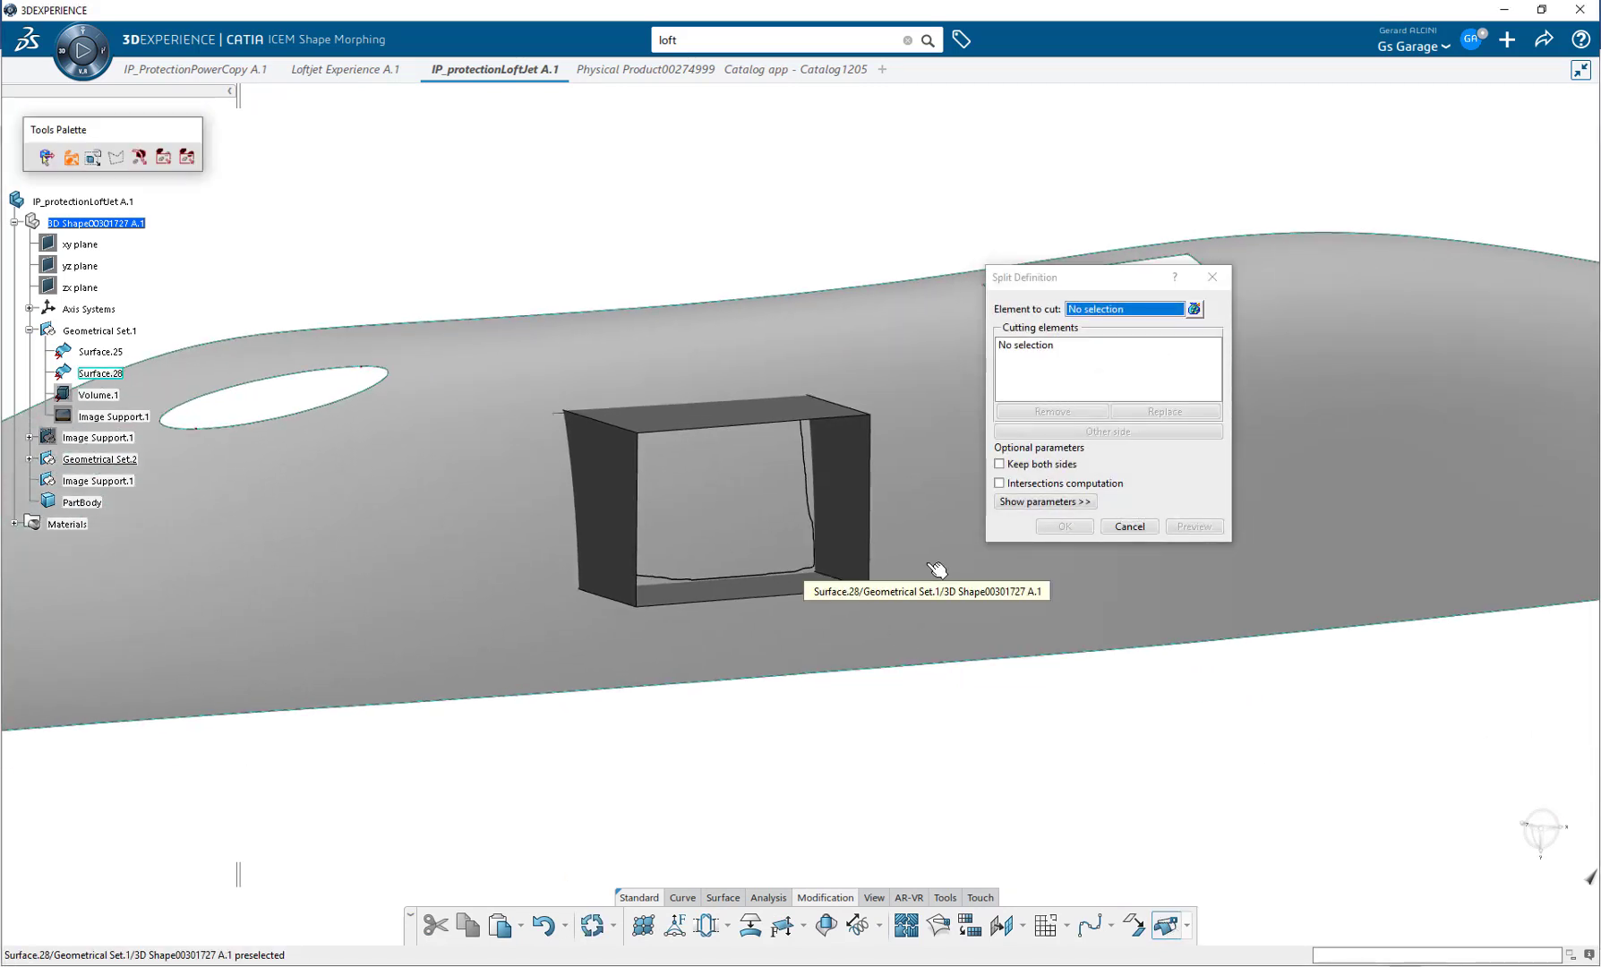
click(936, 571)
click(865, 554)
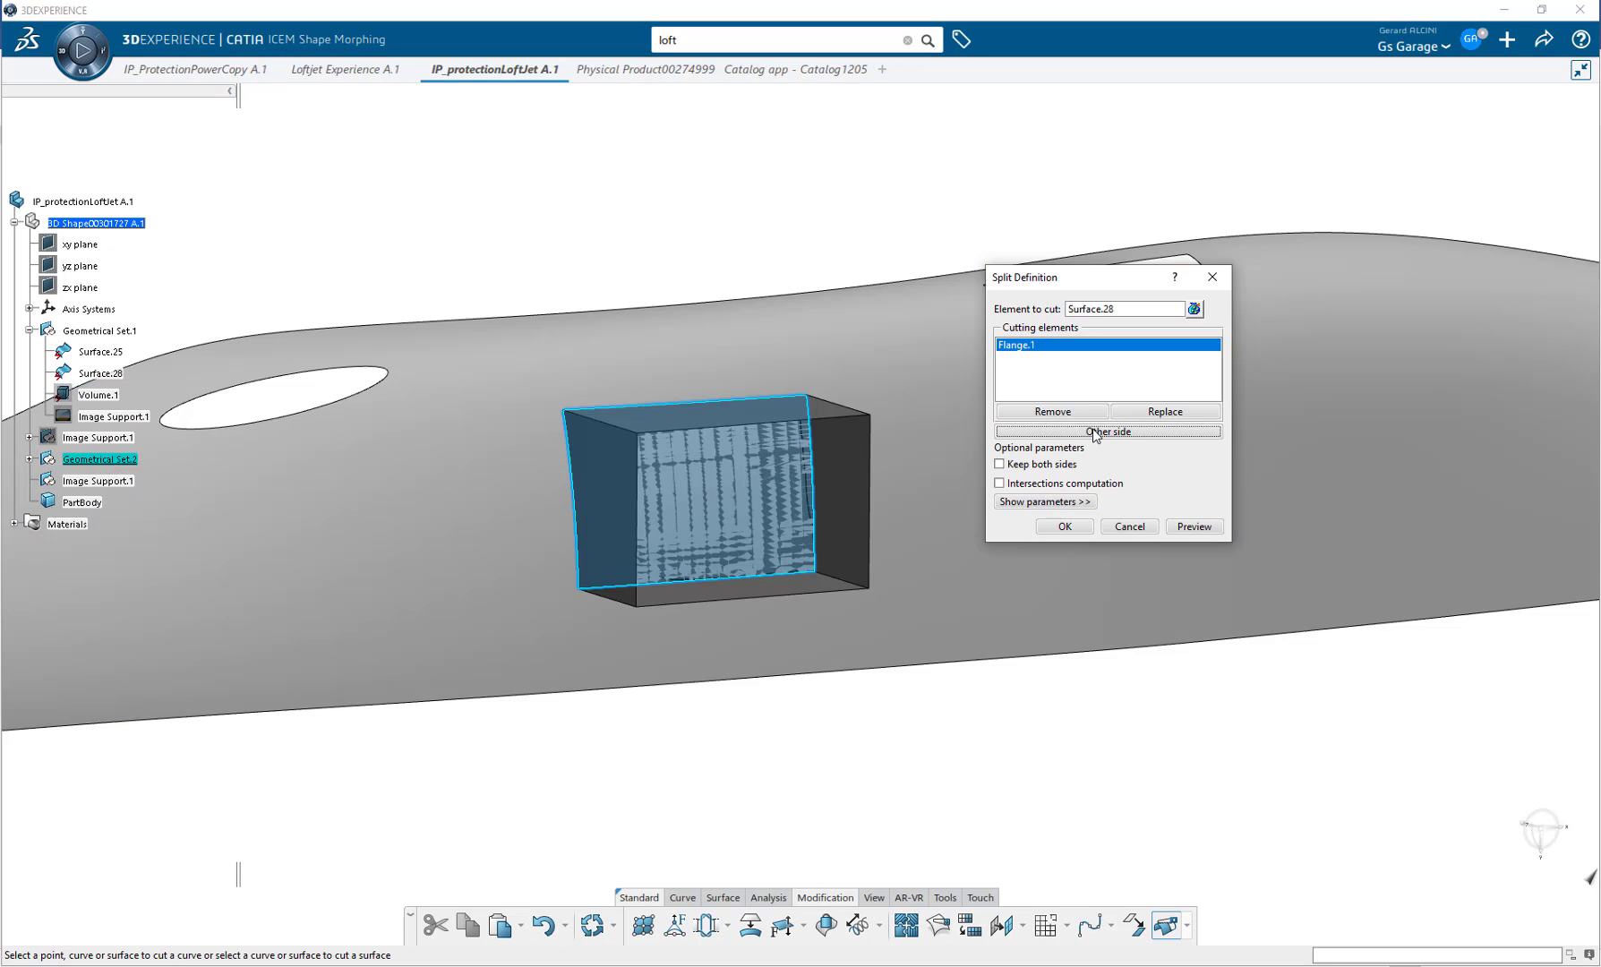
click(1064, 528)
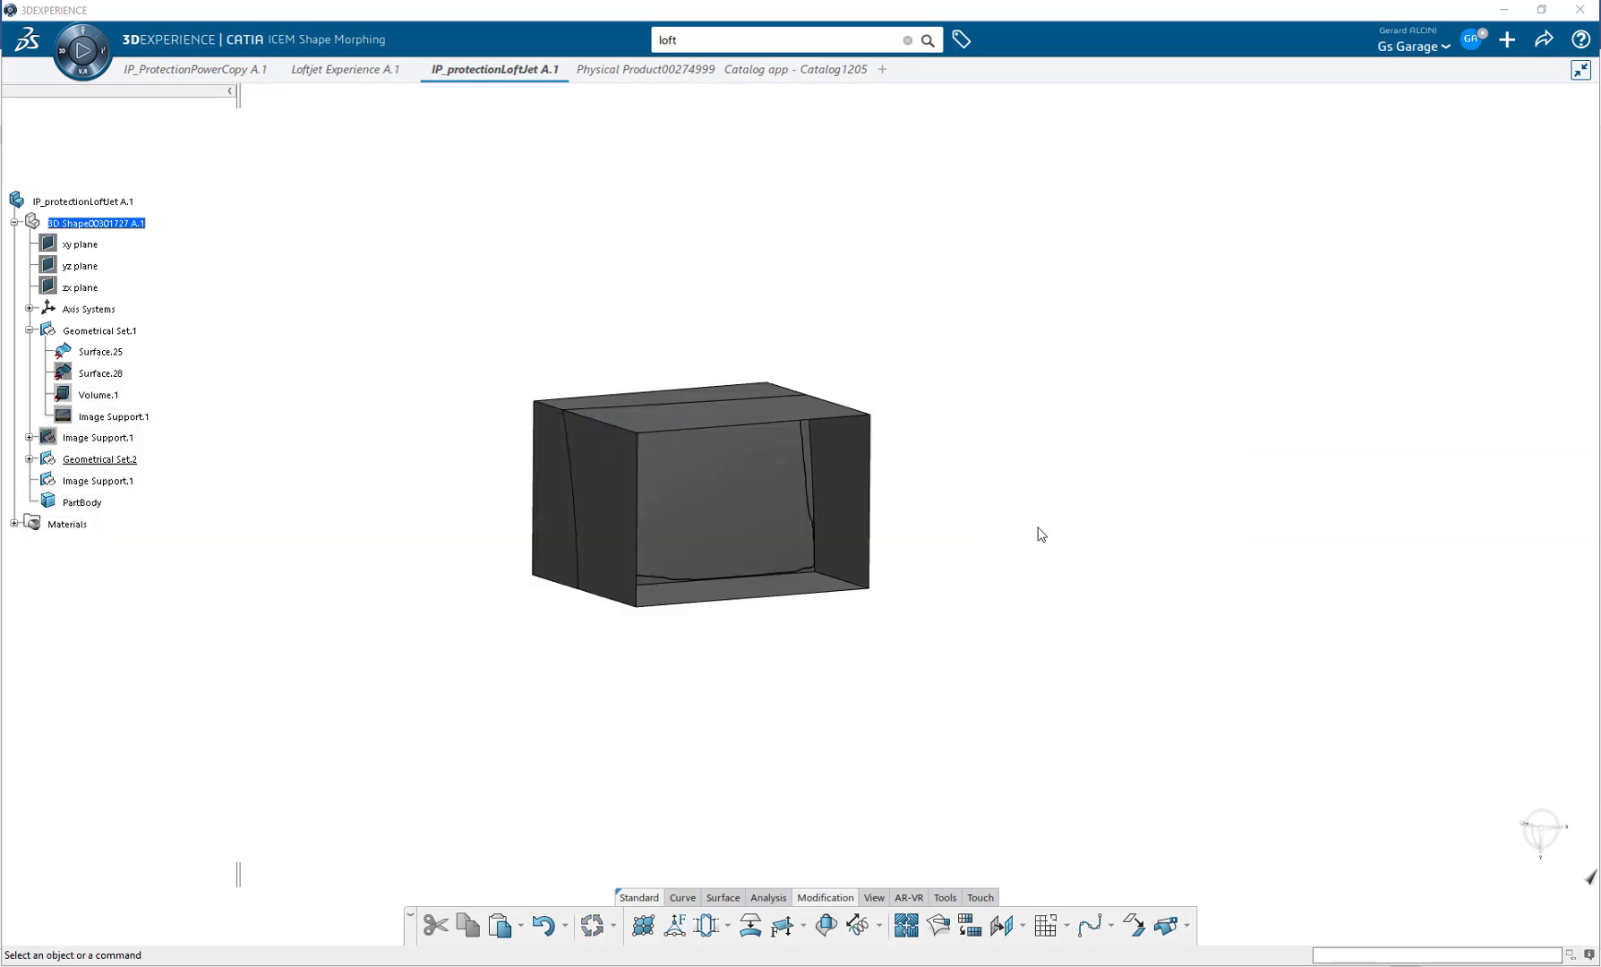
right_click(849, 506)
click(896, 556)
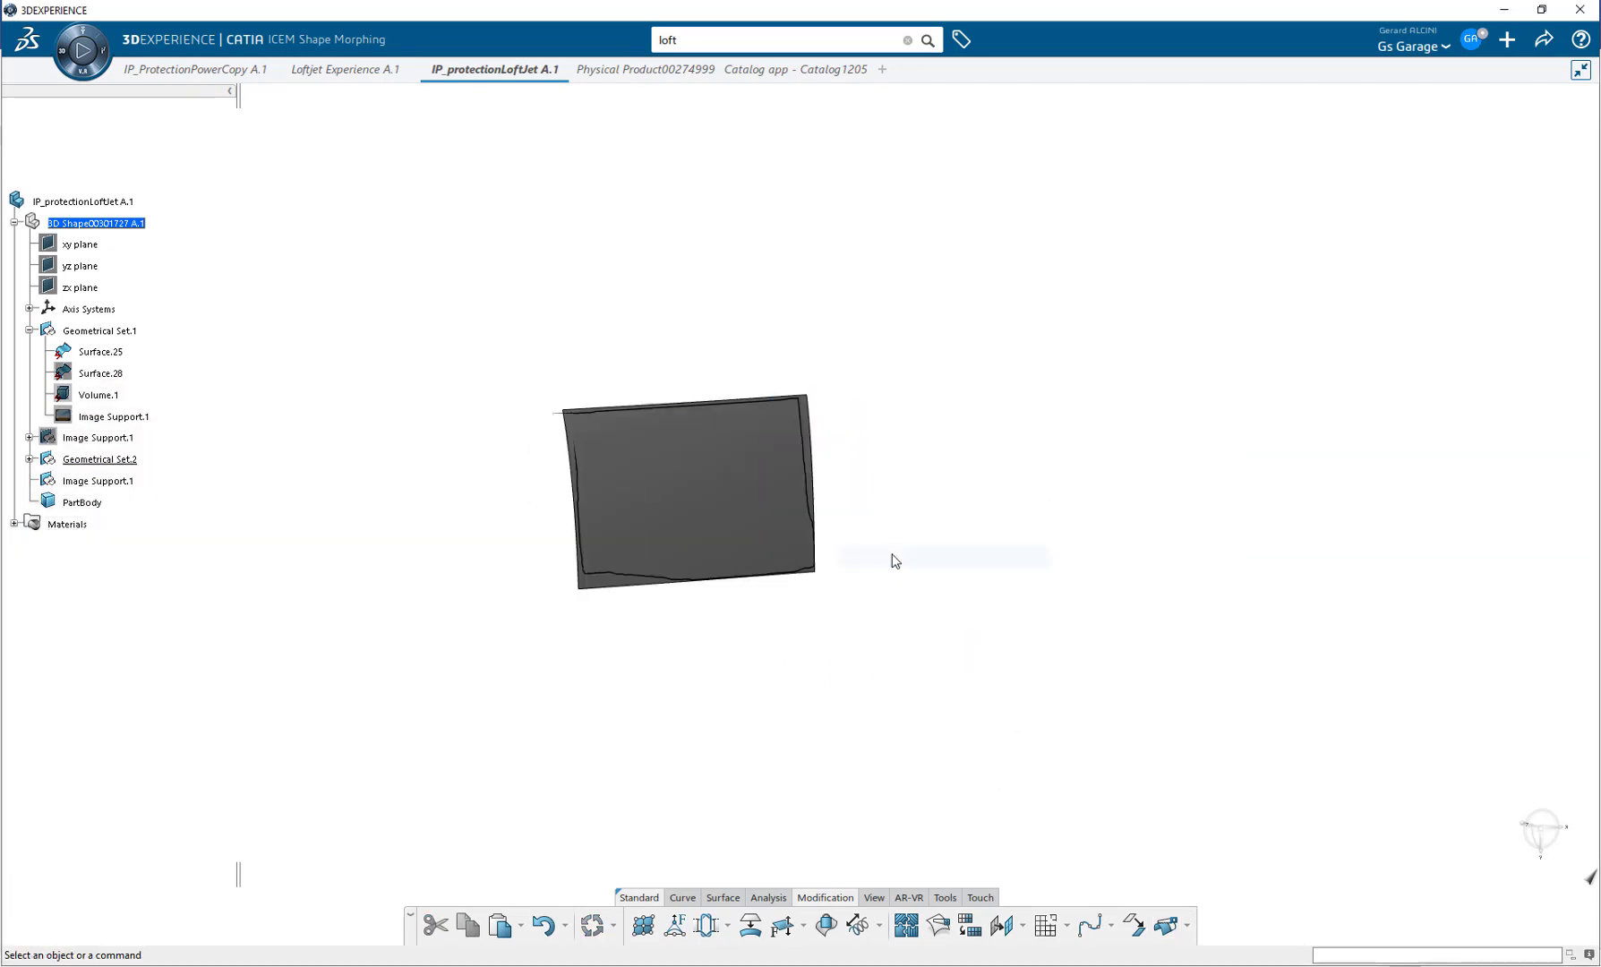
Hide Sketch Curve.14 in Geometrical Set.2, leaving Split.1 as the only geometry shown.
click(716, 409)
right_click(111, 481)
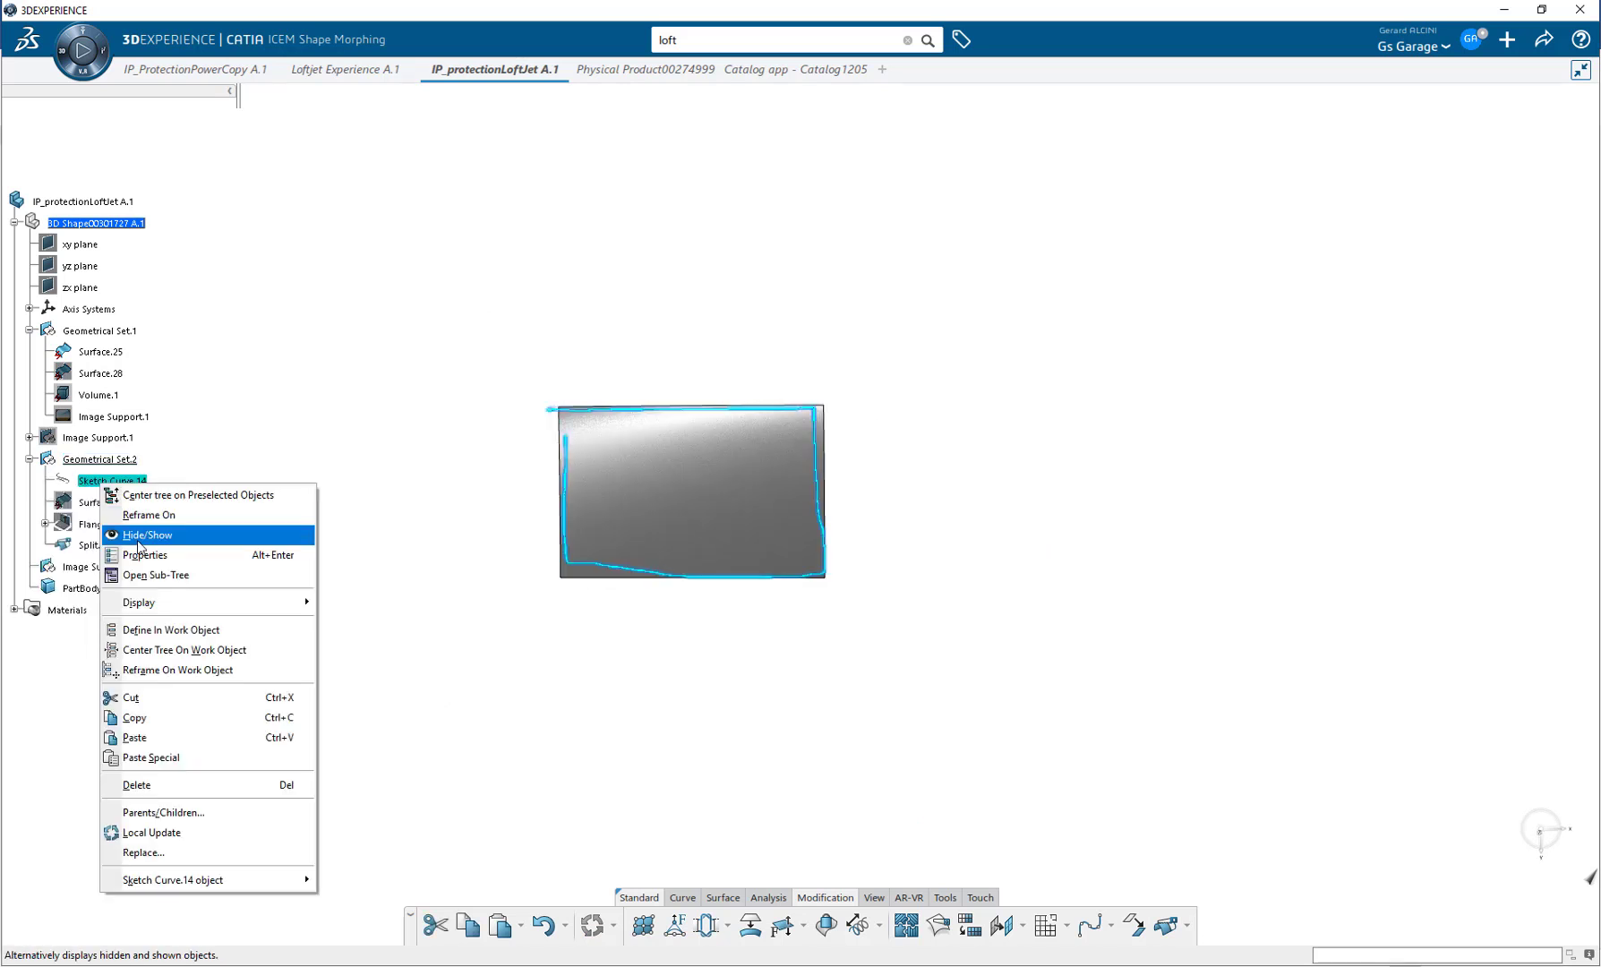
click(147, 535)
middle_drag(649, 690, 806, 583)
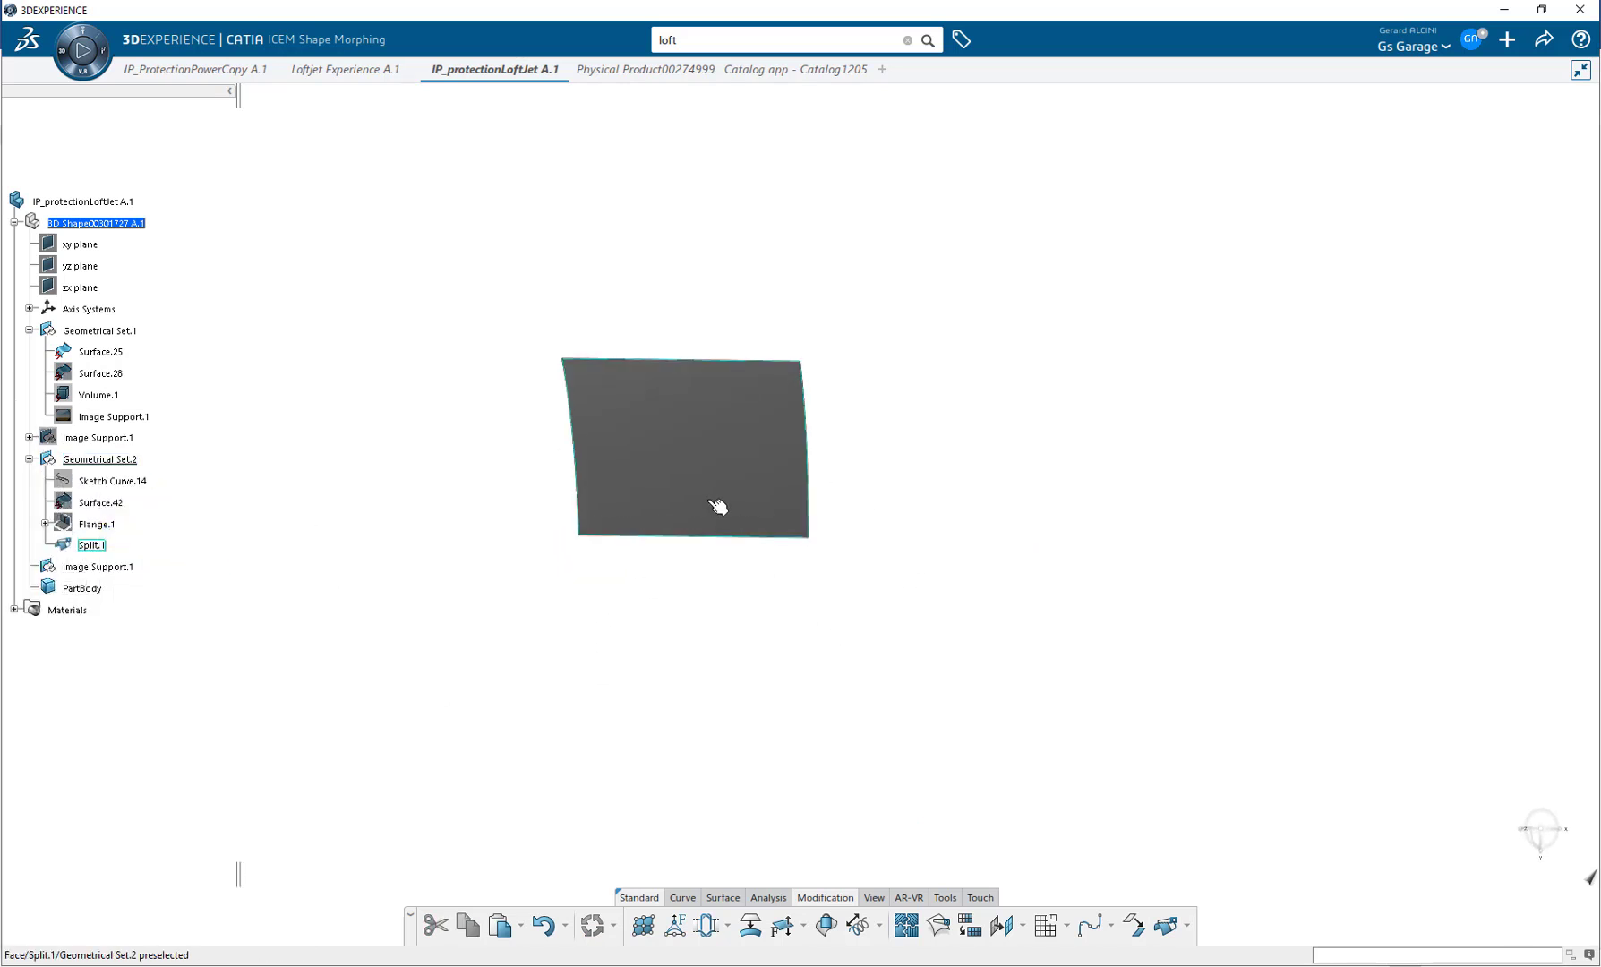
Isolate Split.1 into the standalone Surface.43.
right_click(108, 553)
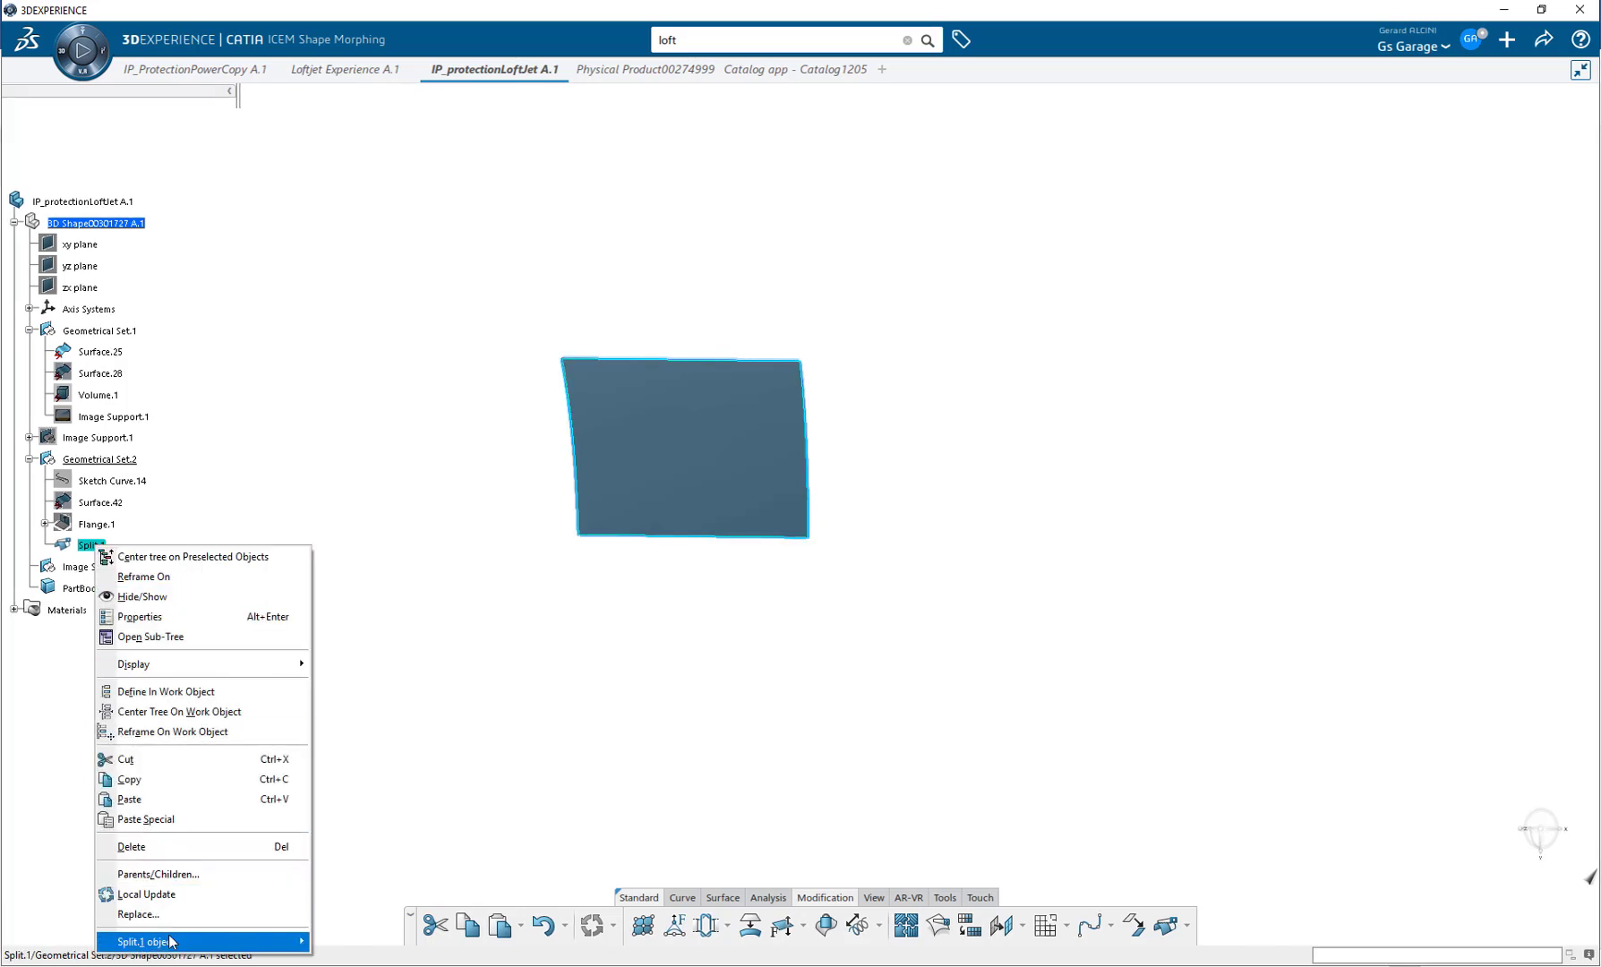
mouse_move(170, 943)
click(345, 882)
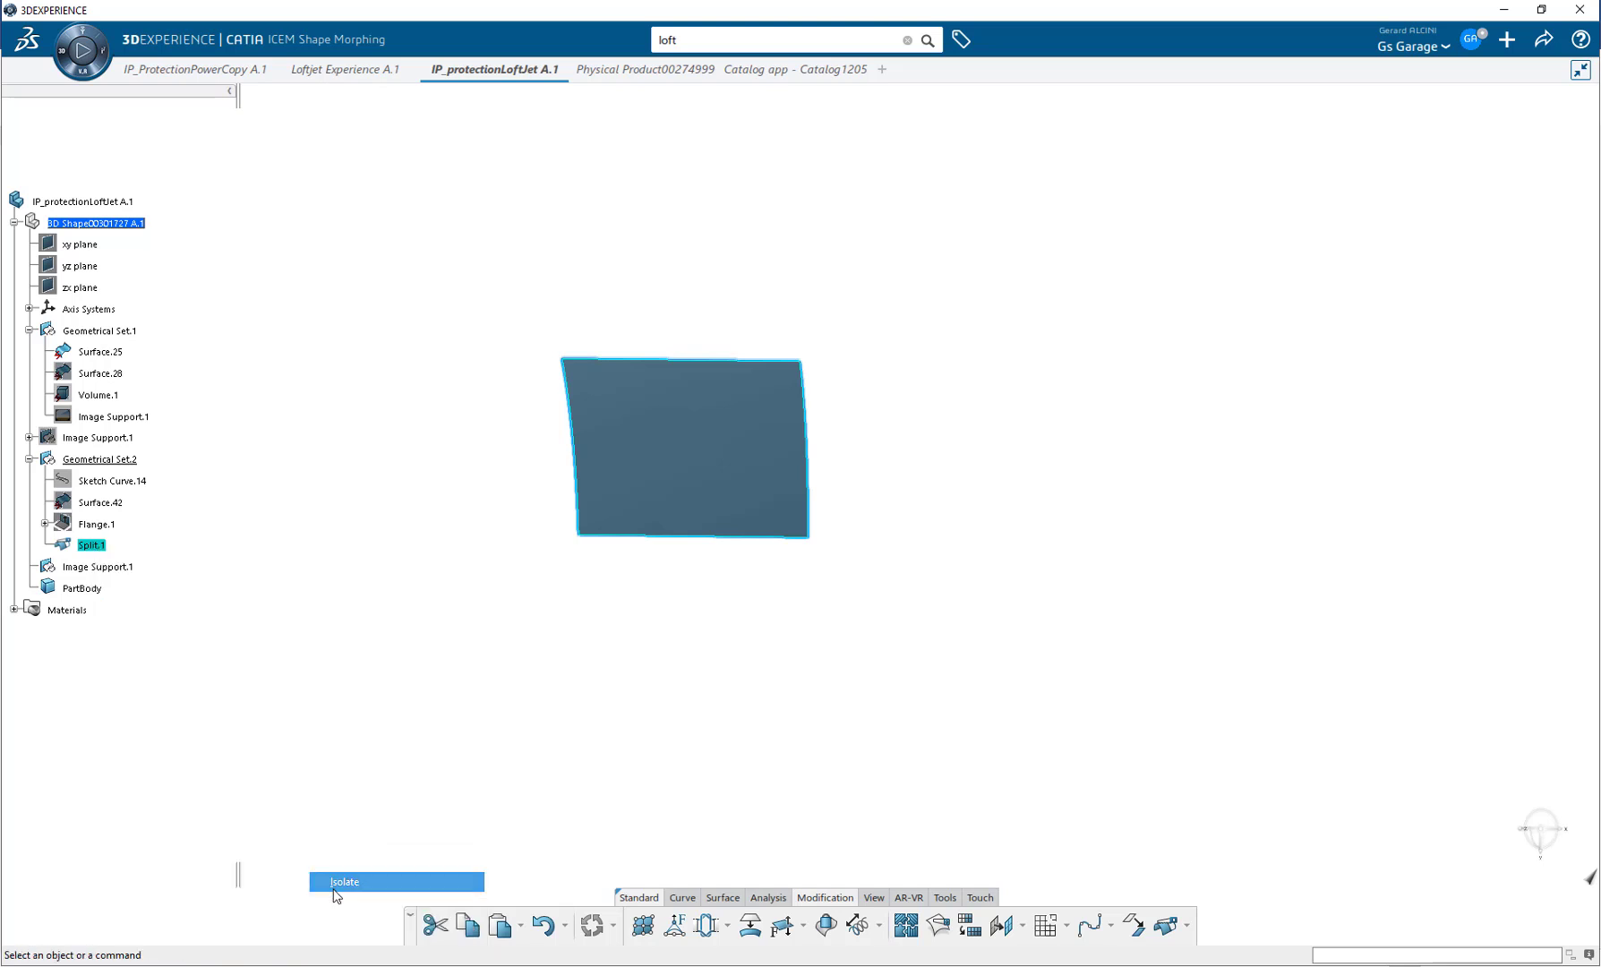
click(101, 544)
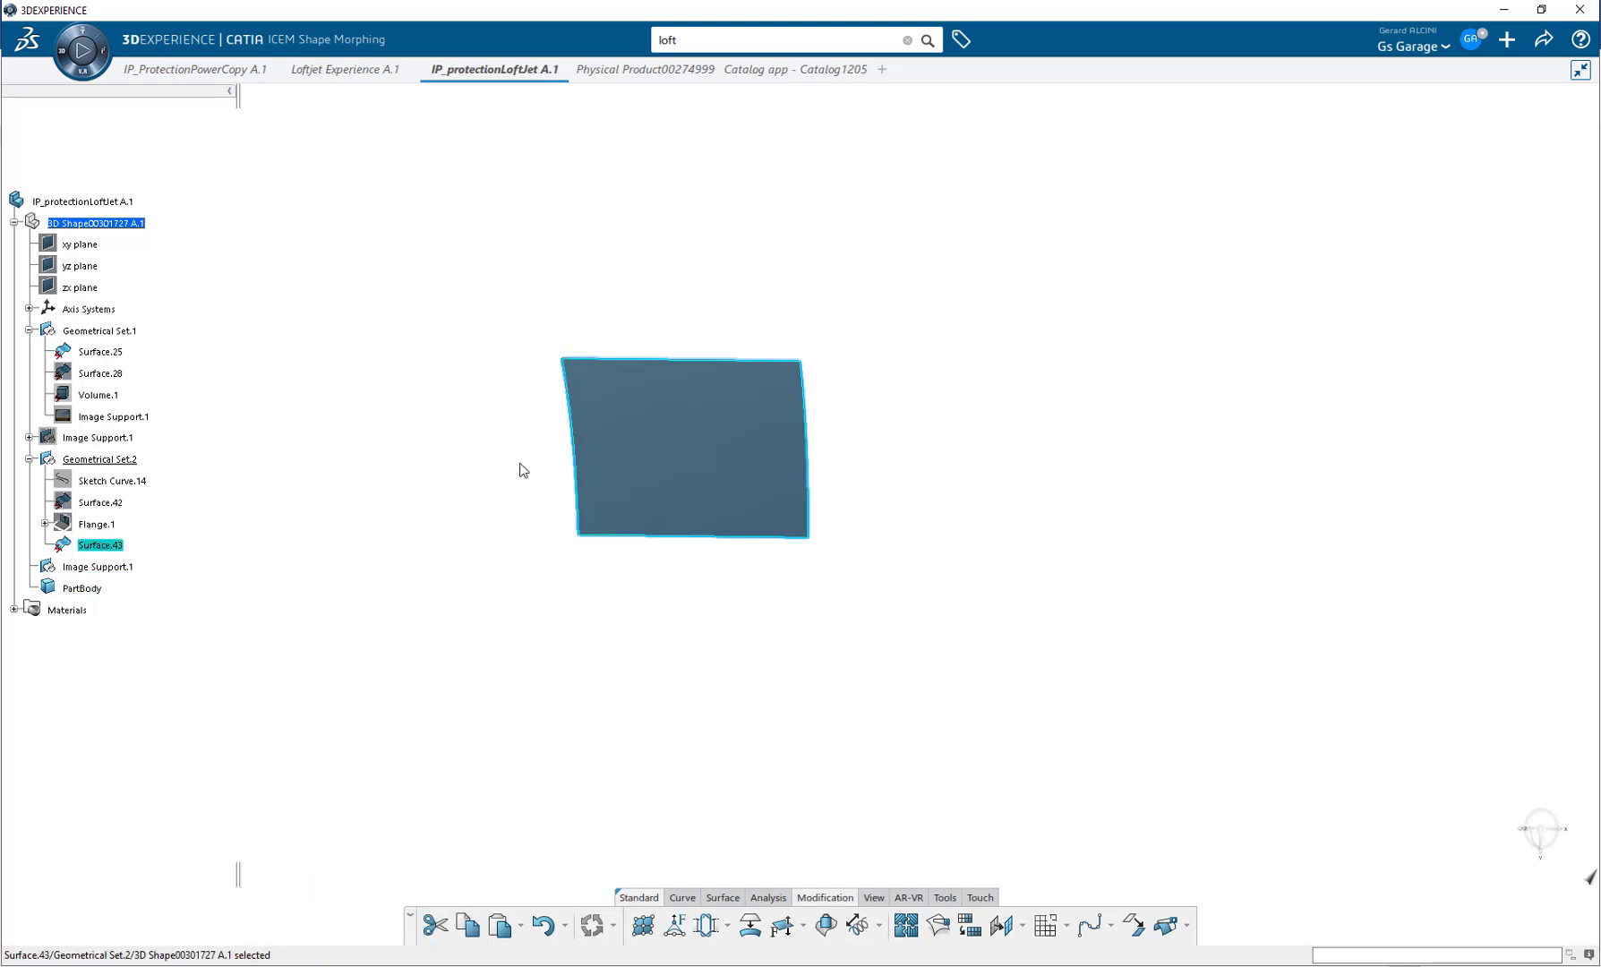
Untrim Surface.43 to confirm its source is the full fuselage loft surface.
middle_drag(602, 482, 613, 650)
click(630, 618)
click(970, 925)
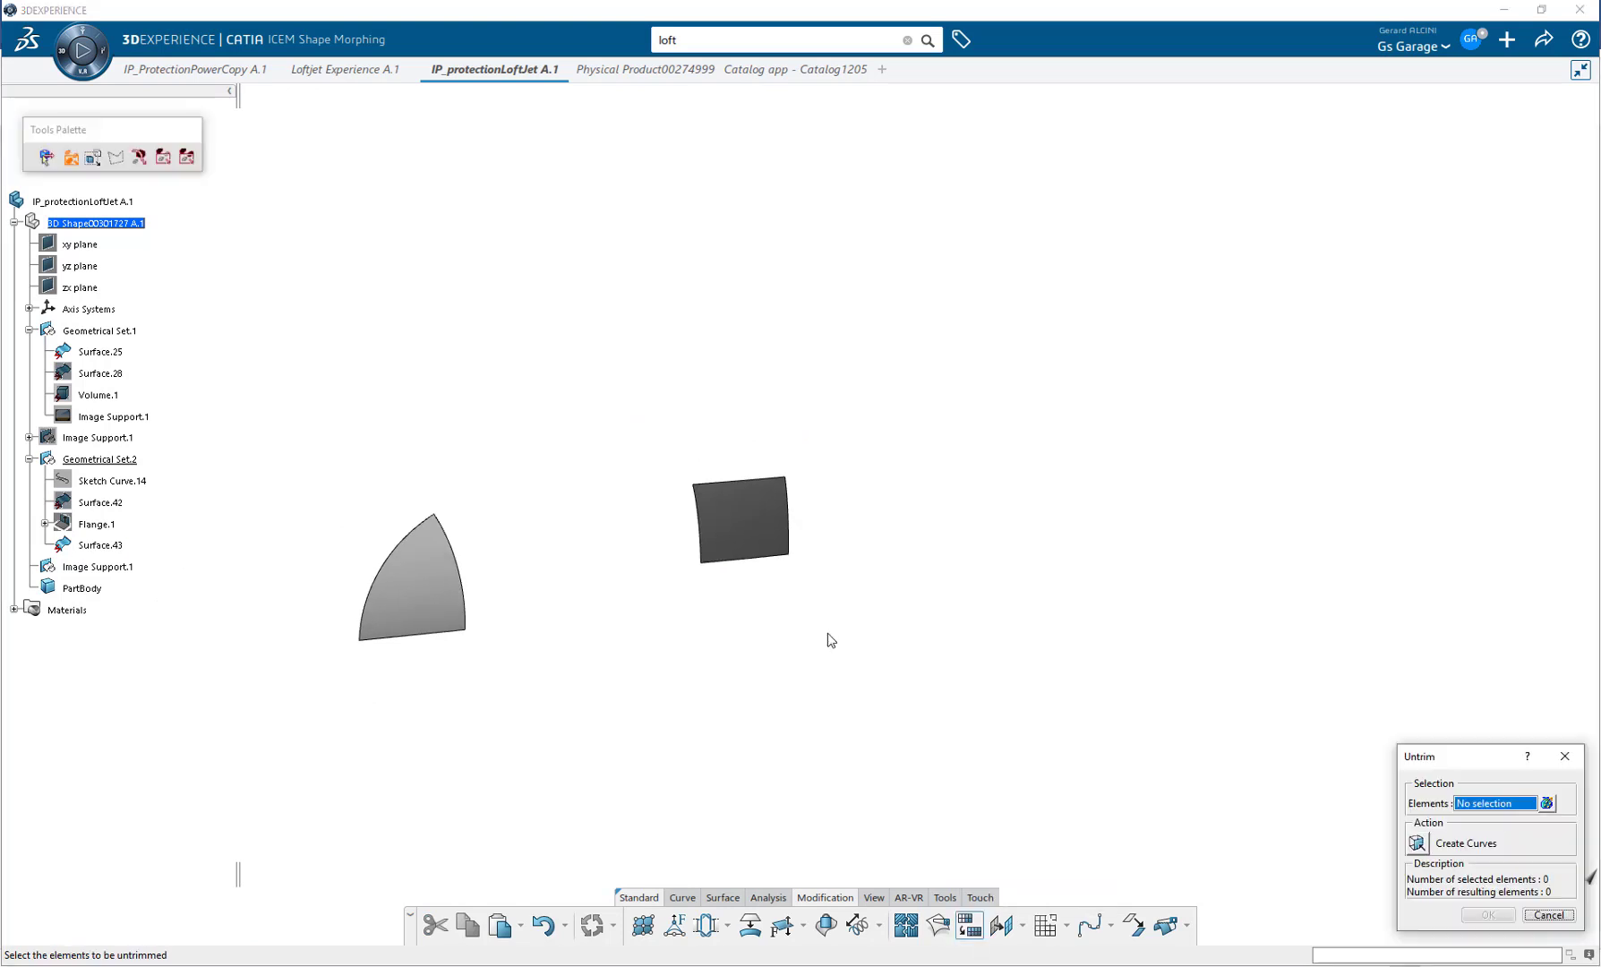
mouse_move(764, 592)
middle_down()
mouse_move(886, 661)
mouse_move(772, 625)
mouse_move(761, 566)
middle_up()
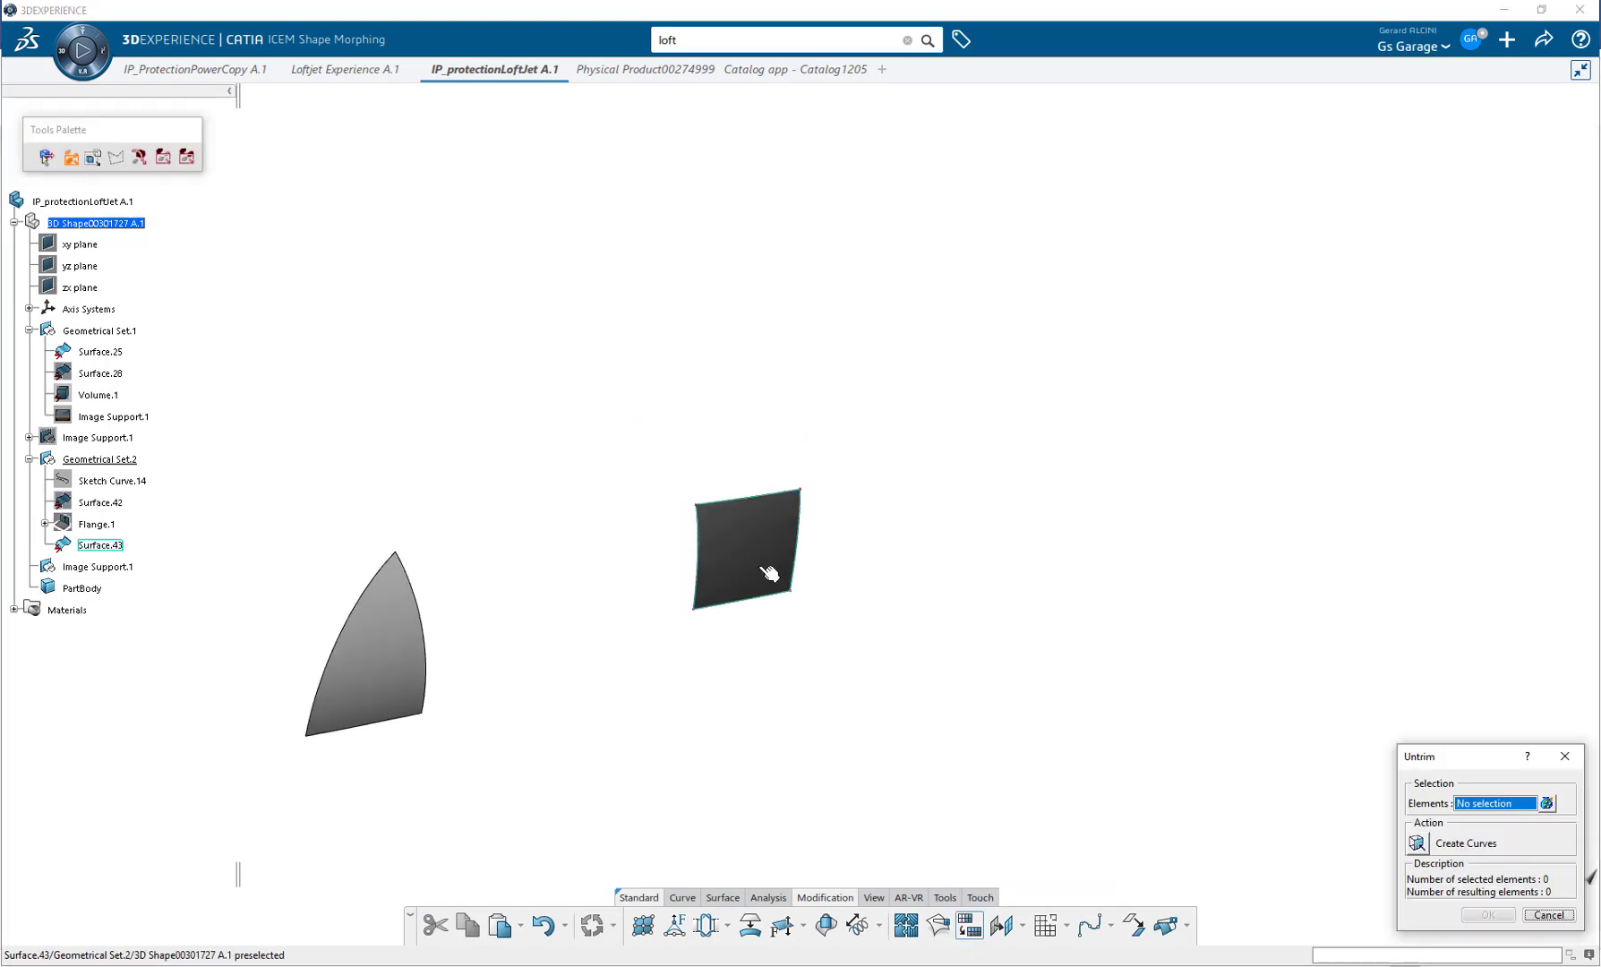
click(768, 568)
click(1488, 914)
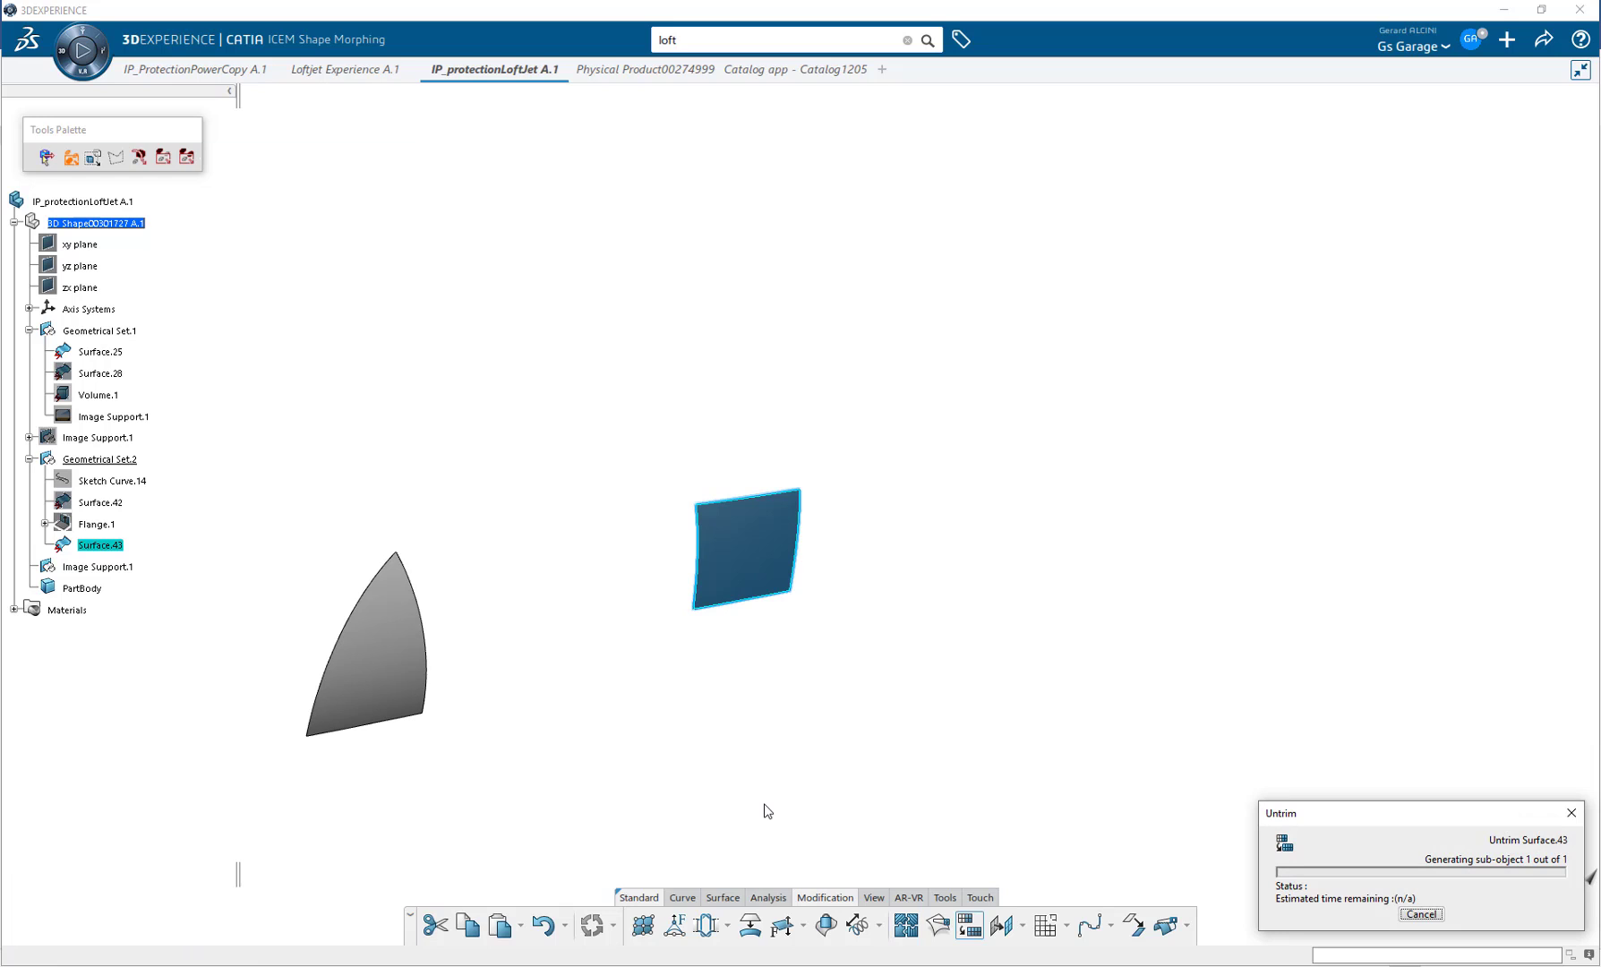
middle_drag(792, 736, 809, 728)
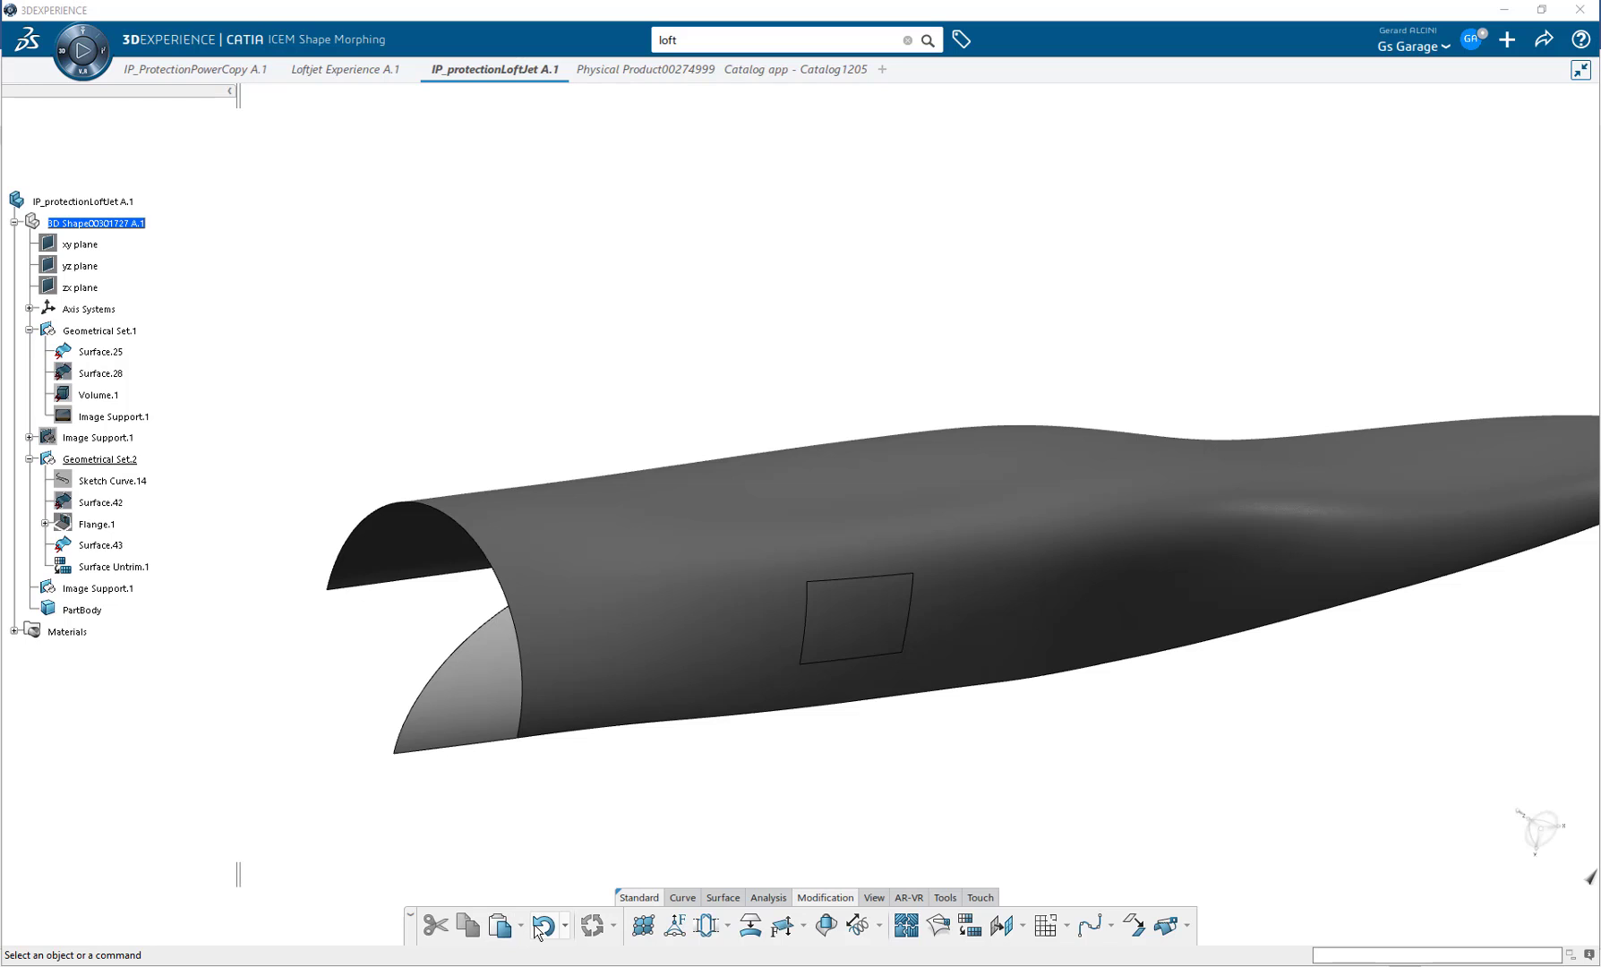
Undo the isolation to restore linked Split.1, and hide Sketch Curve.14's black outline.
click(544, 926)
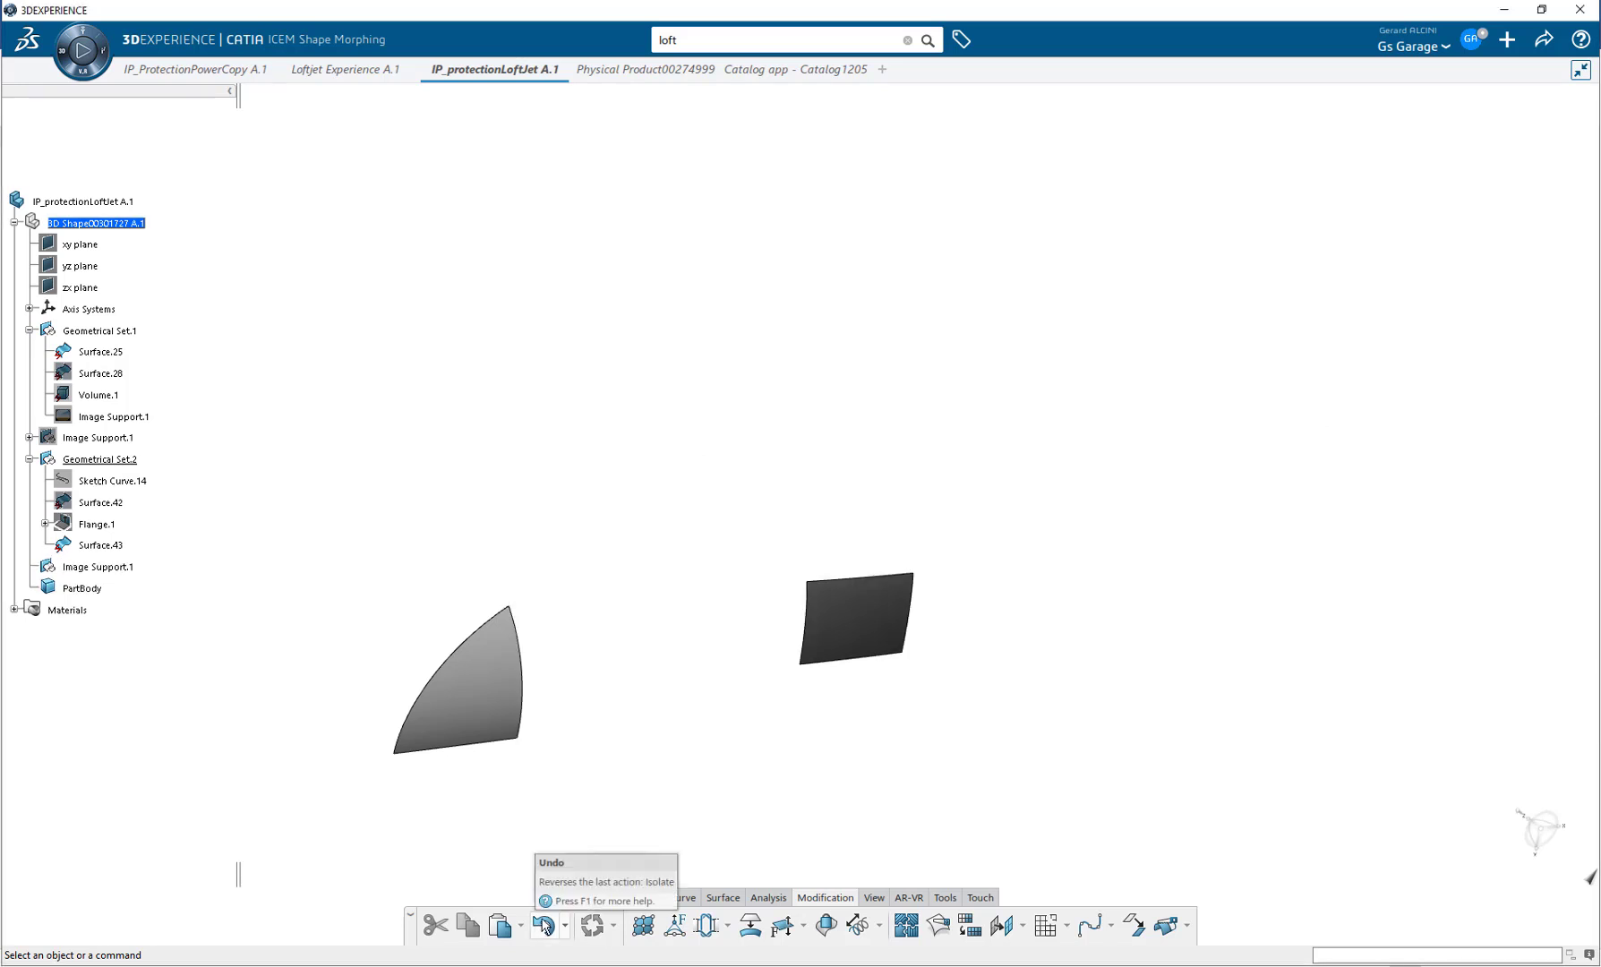
middle_drag(851, 627, 847, 490)
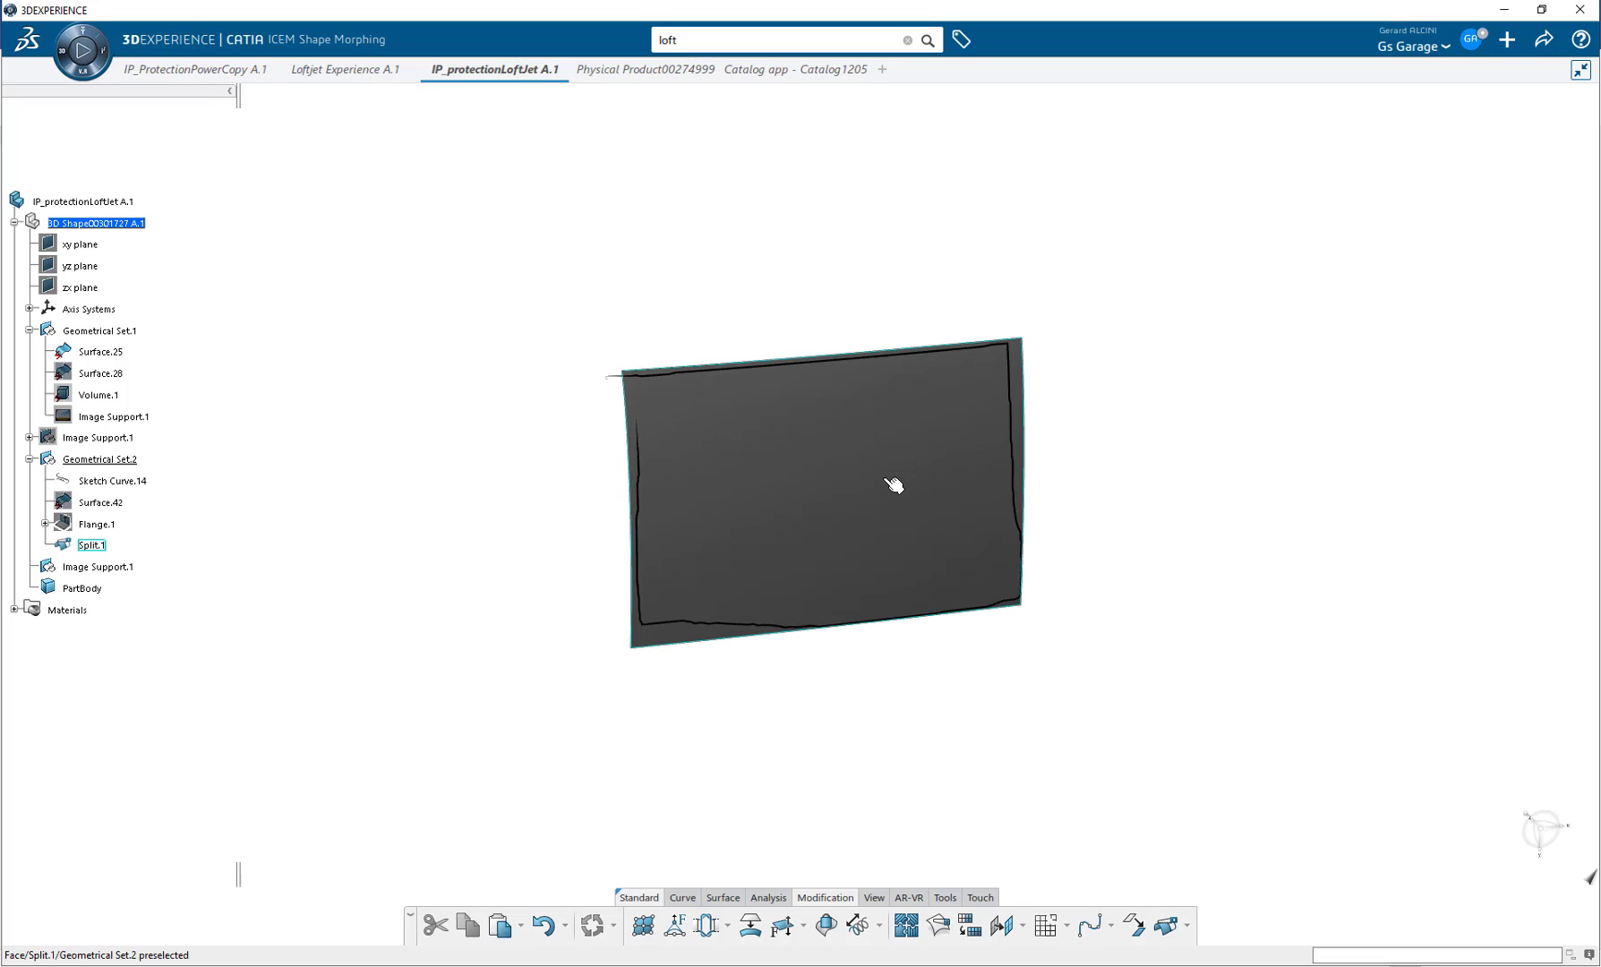
right_click(112, 482)
click(184, 538)
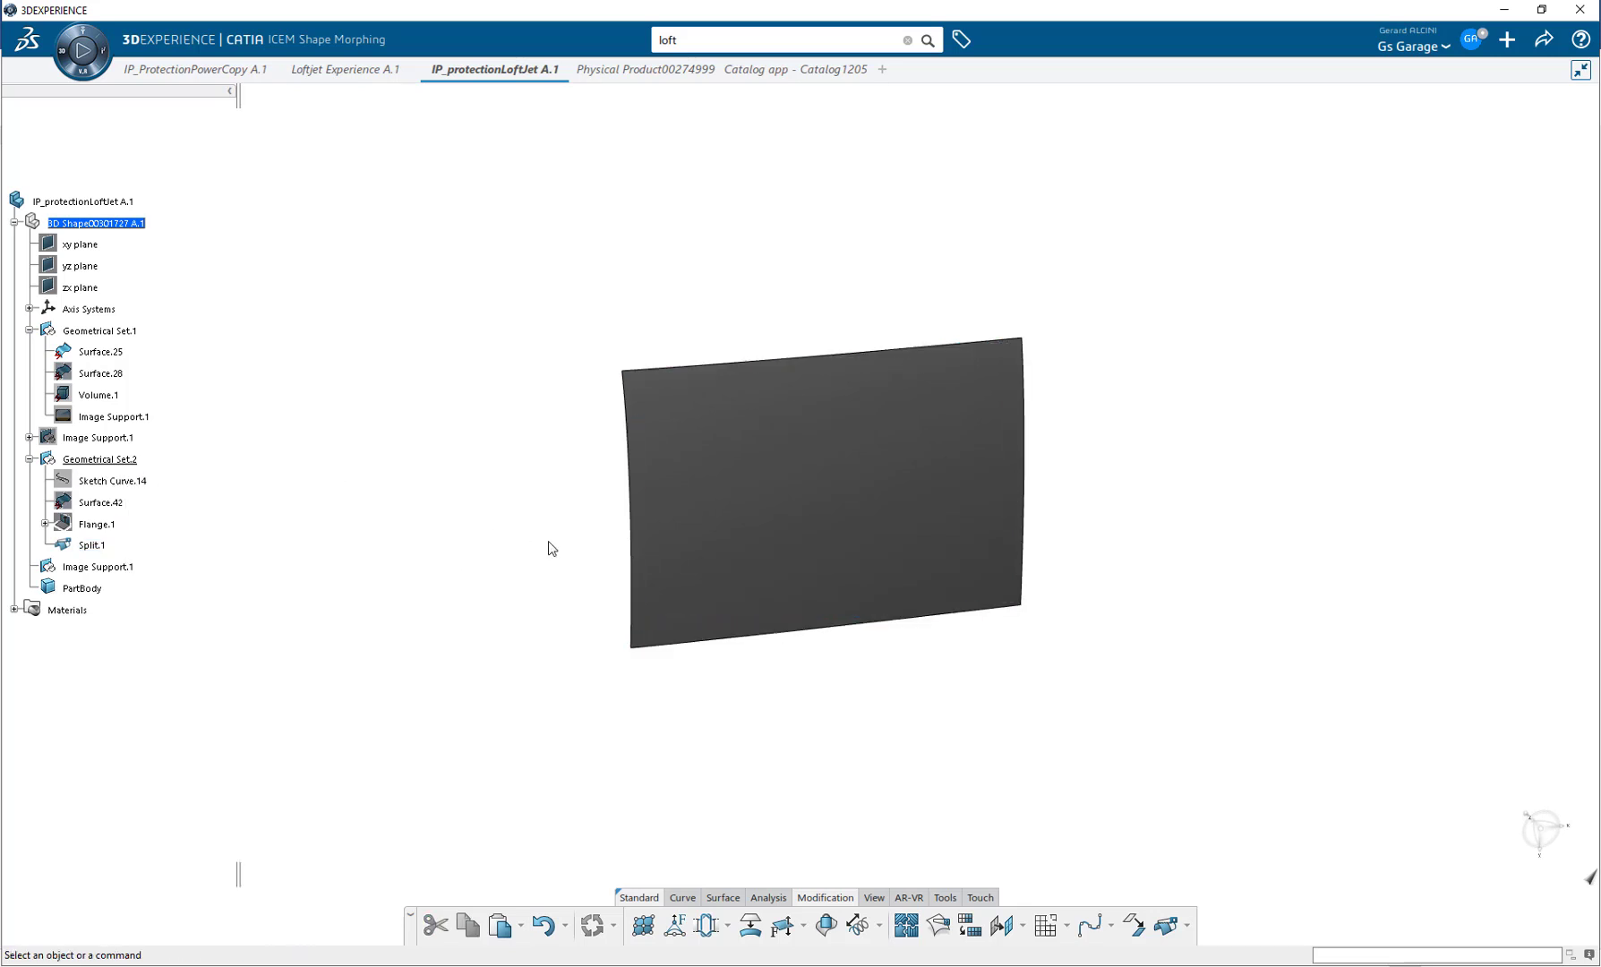
mouse_move(940, 709)
middle_down()
mouse_move(862, 548)
mouse_move(953, 582)
mouse_move(931, 722)
middle_up()
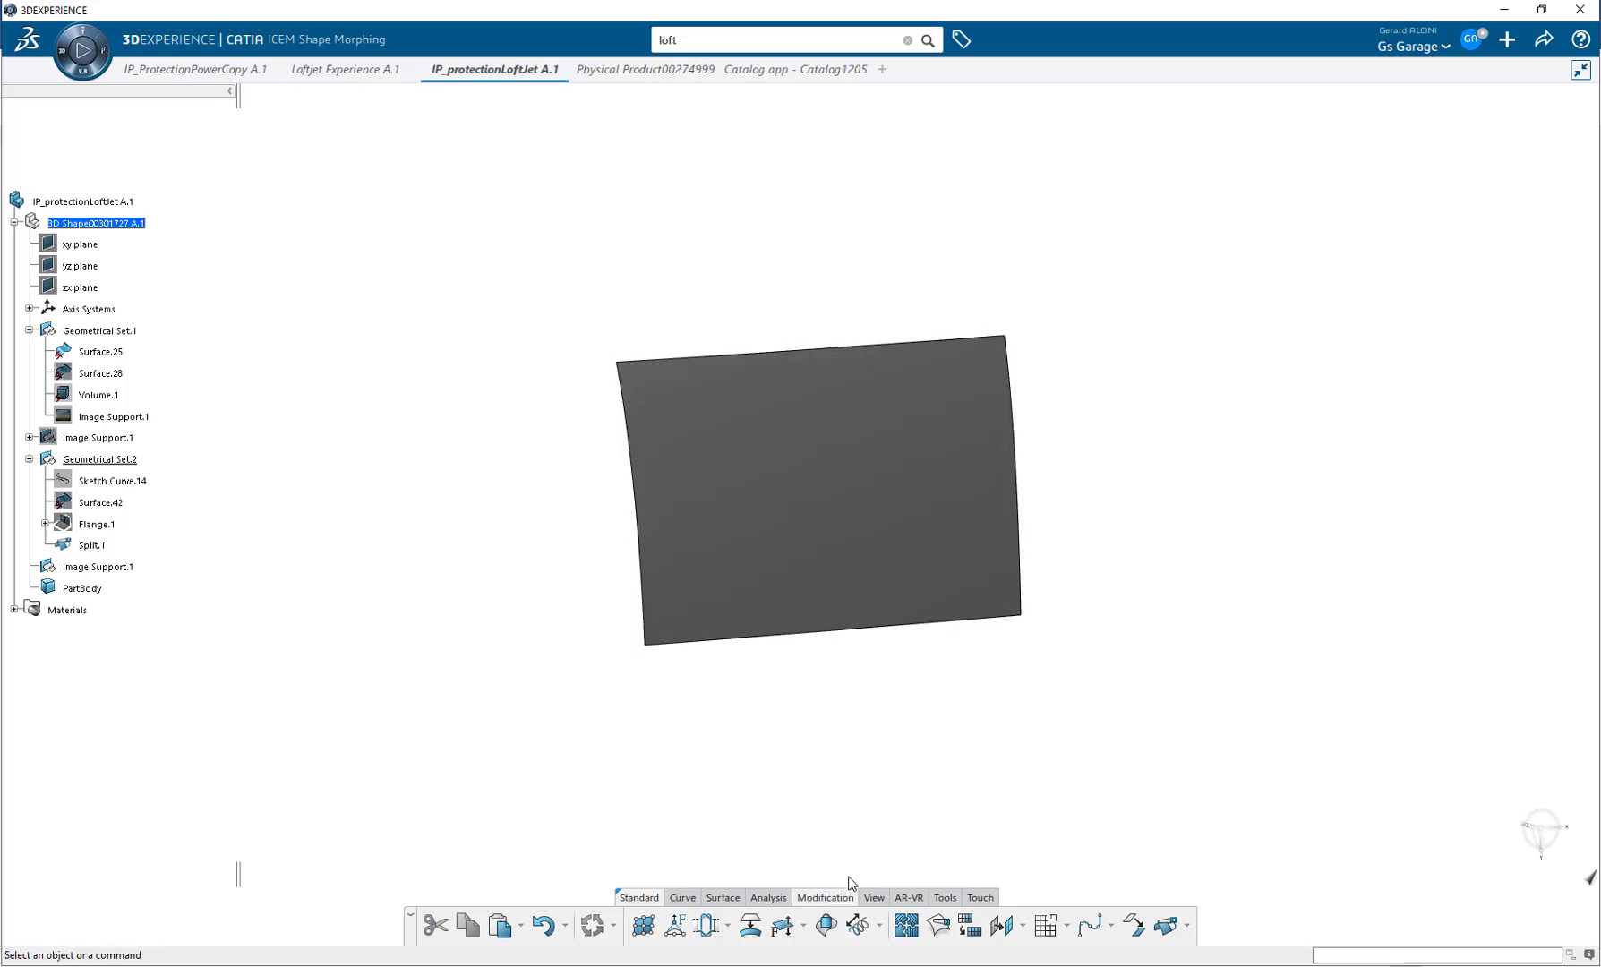
Define a Patch from Patches on Split.1 with Corners 1–4 at its vertices and preview it.
click(725, 898)
click(781, 929)
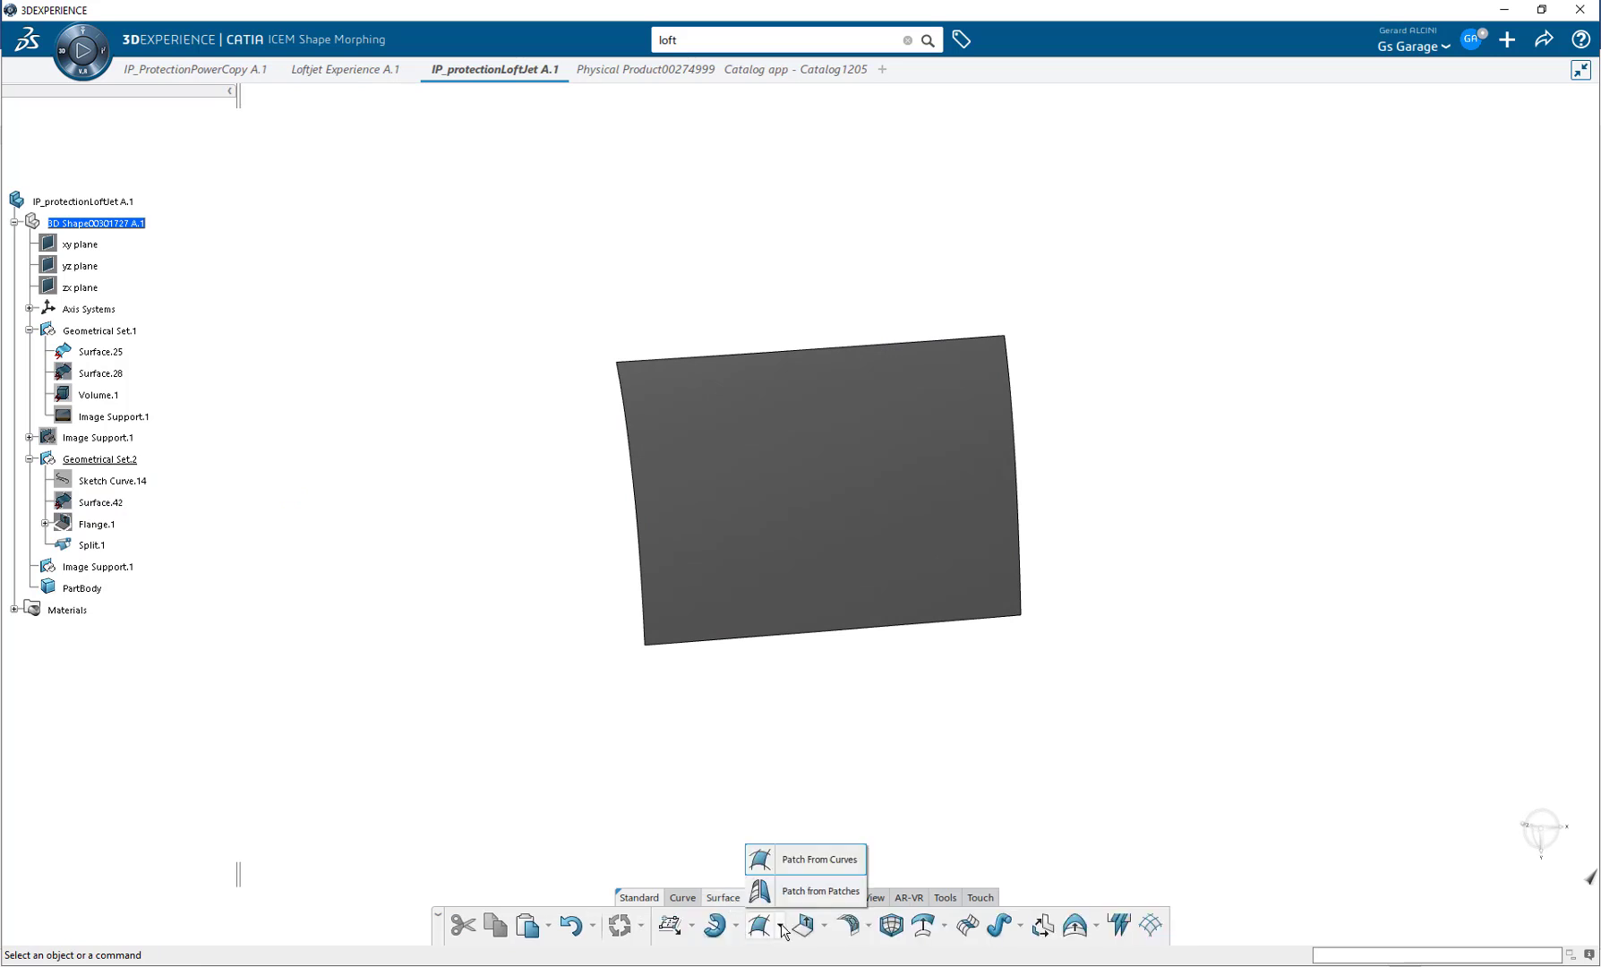
click(805, 891)
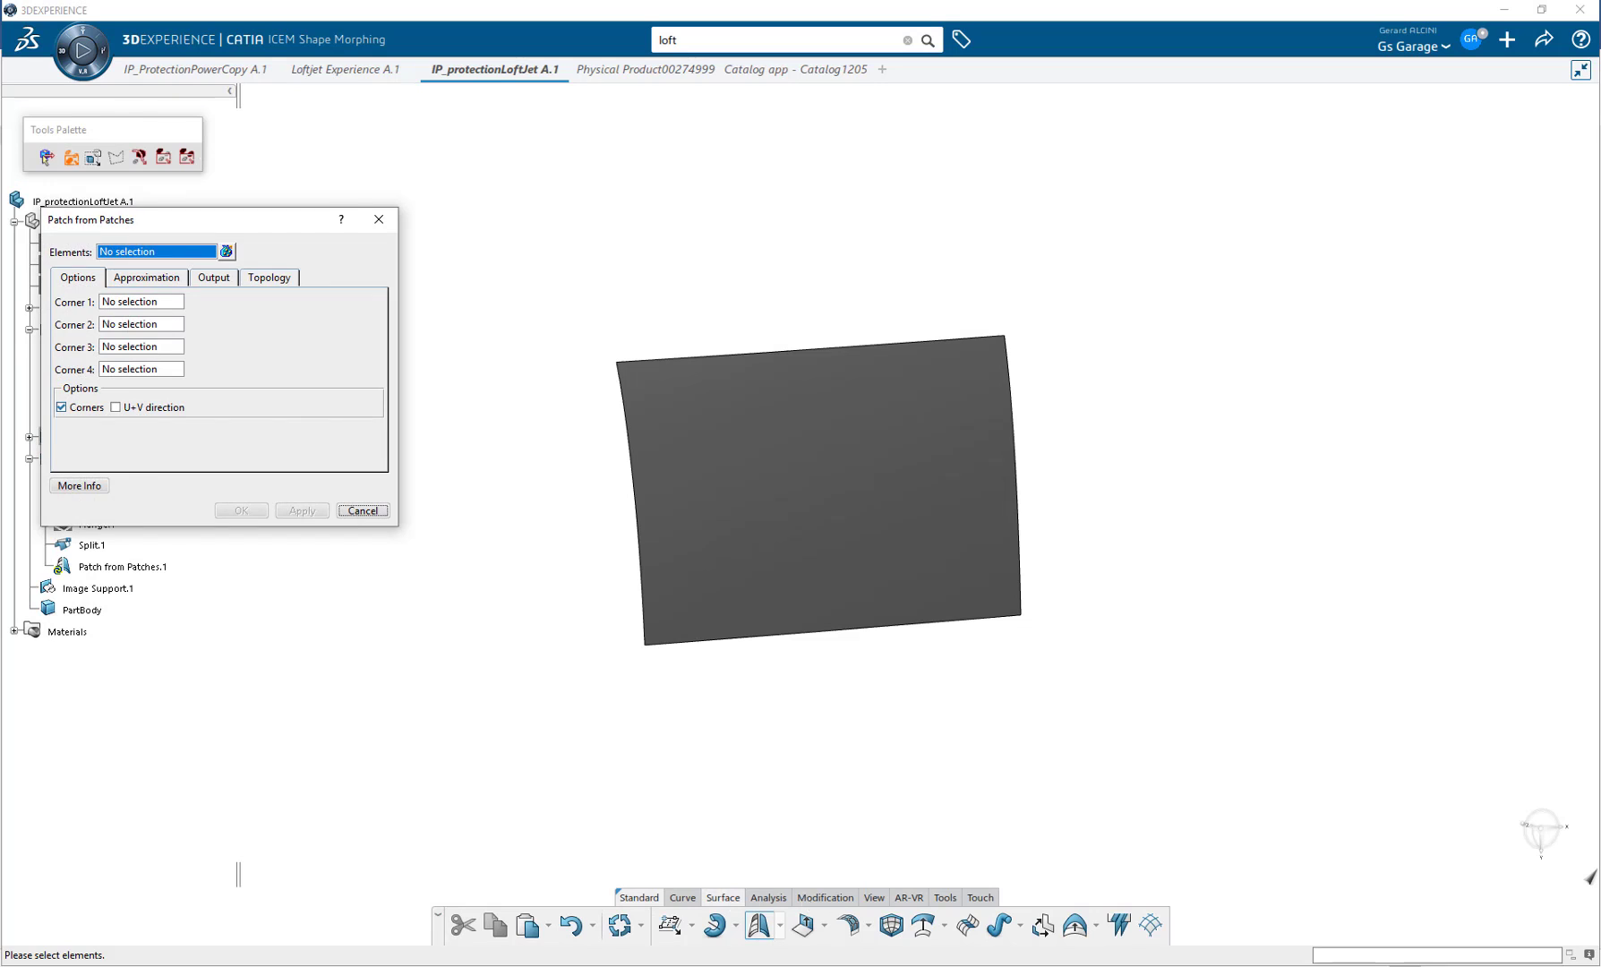
click(743, 475)
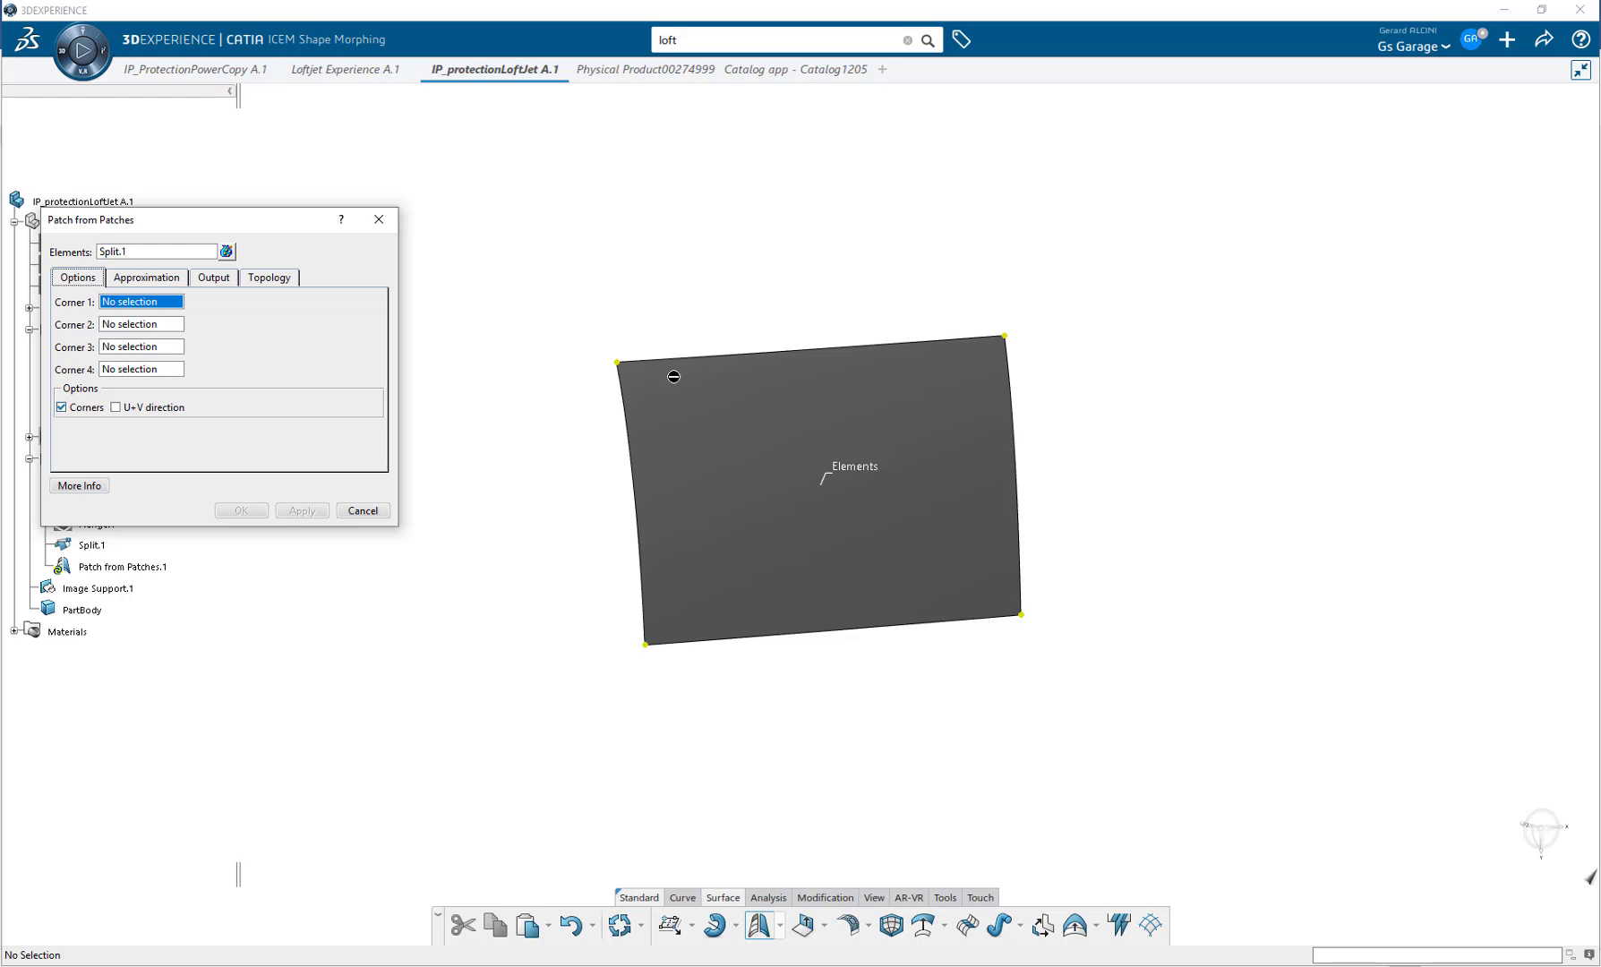
click(620, 364)
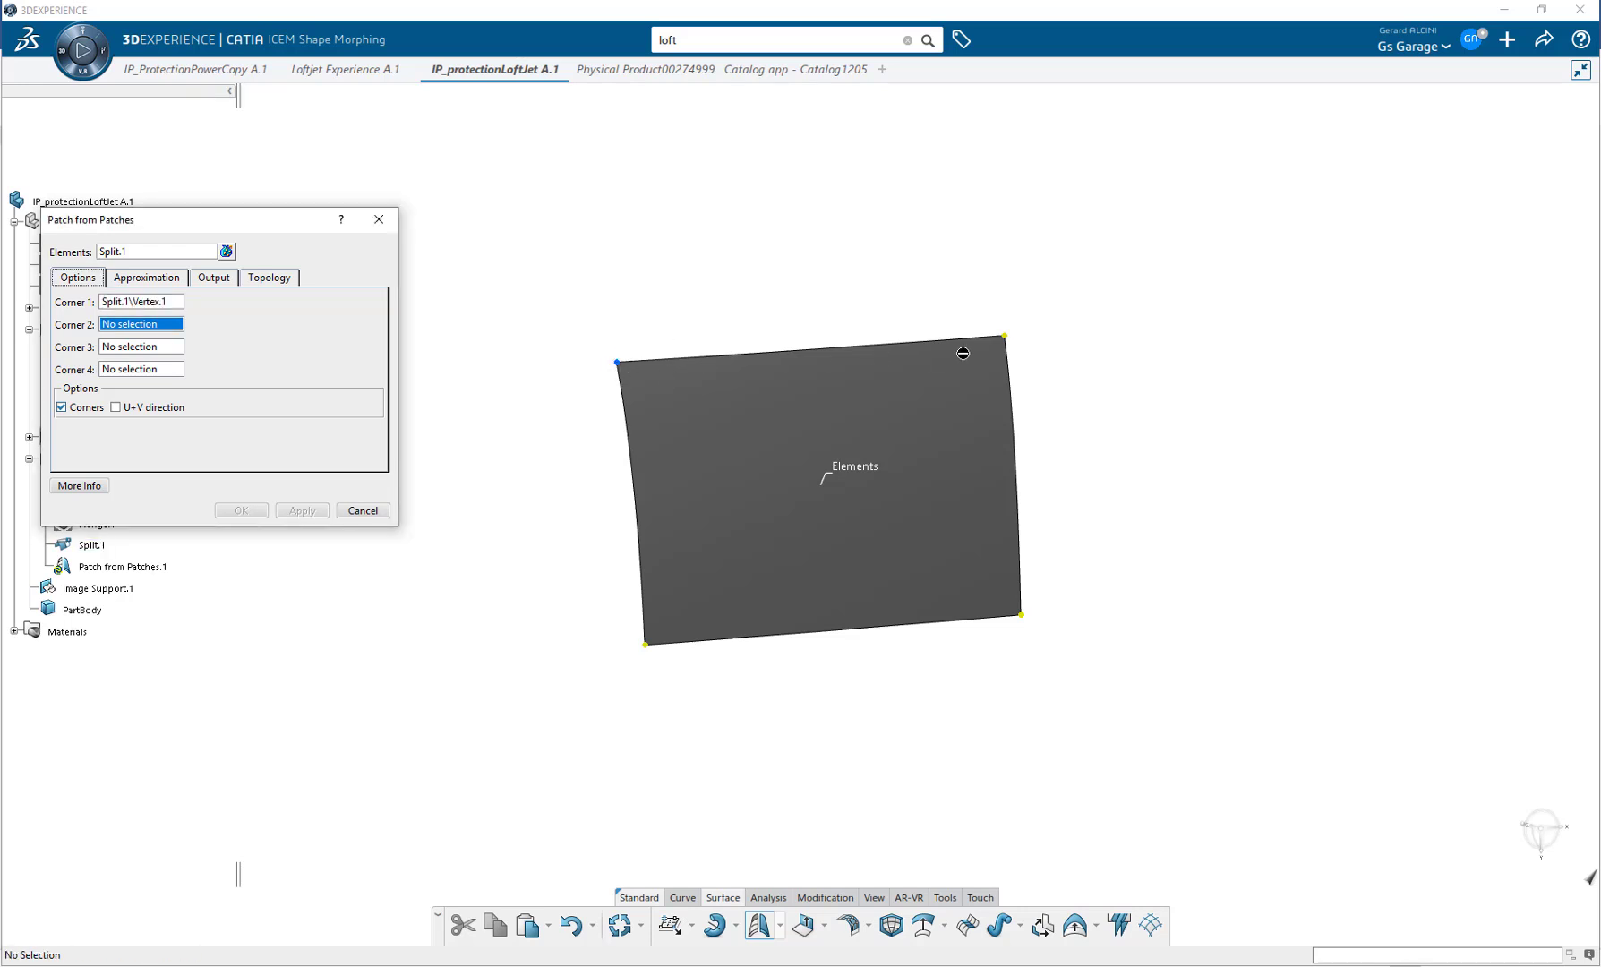
click(1005, 336)
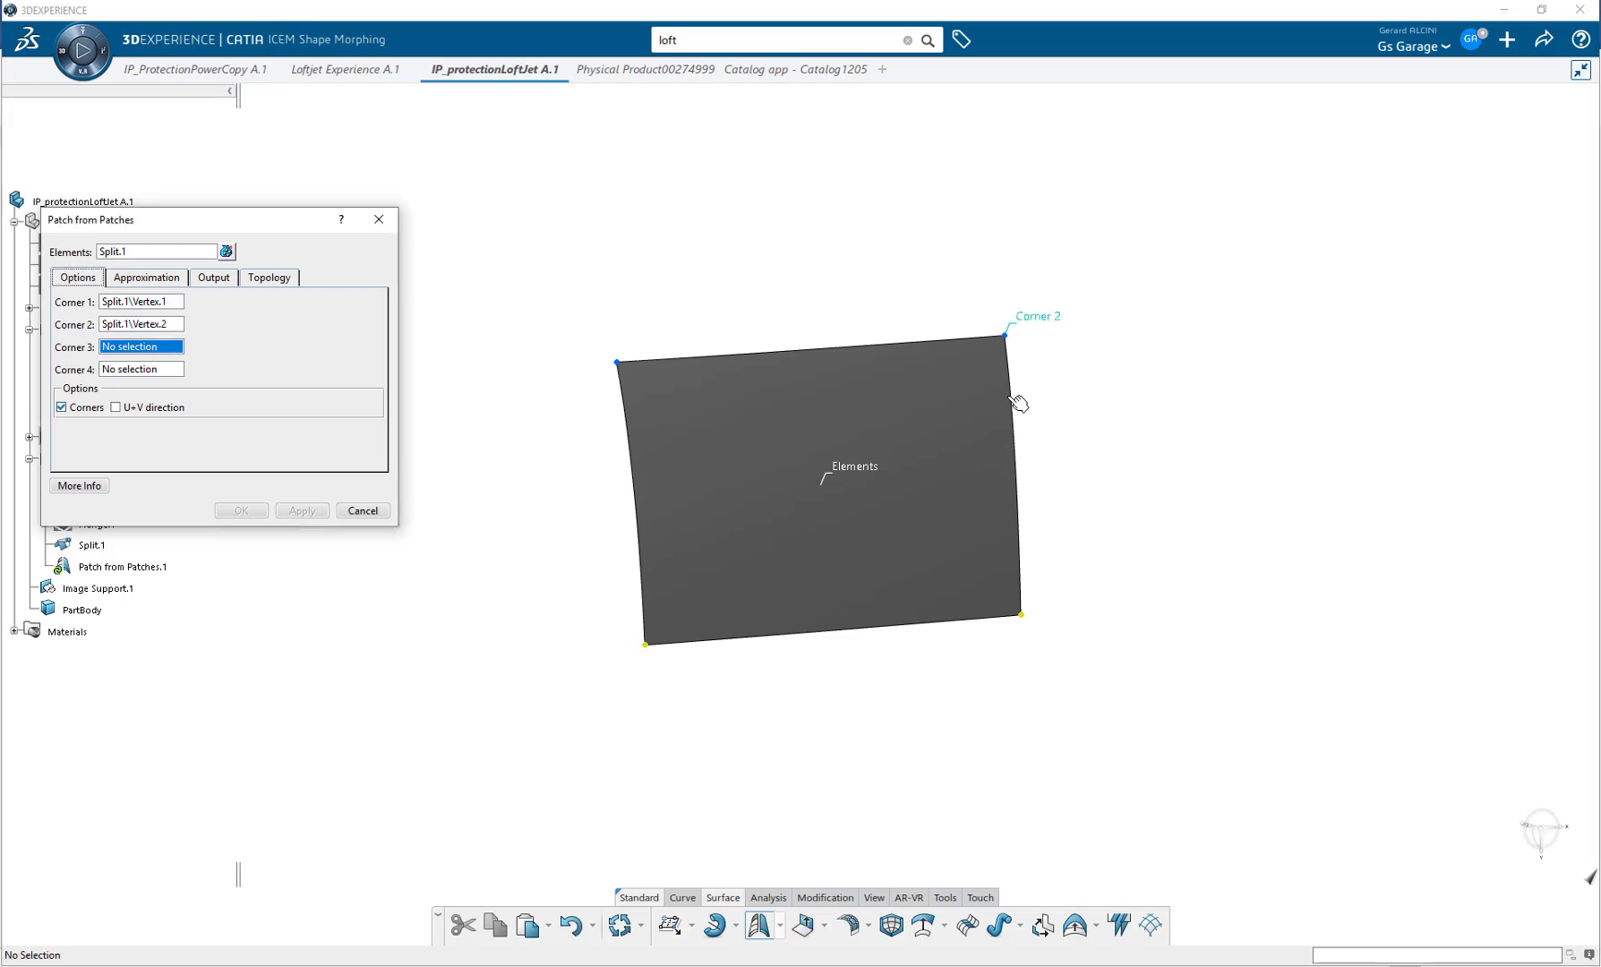
click(1024, 617)
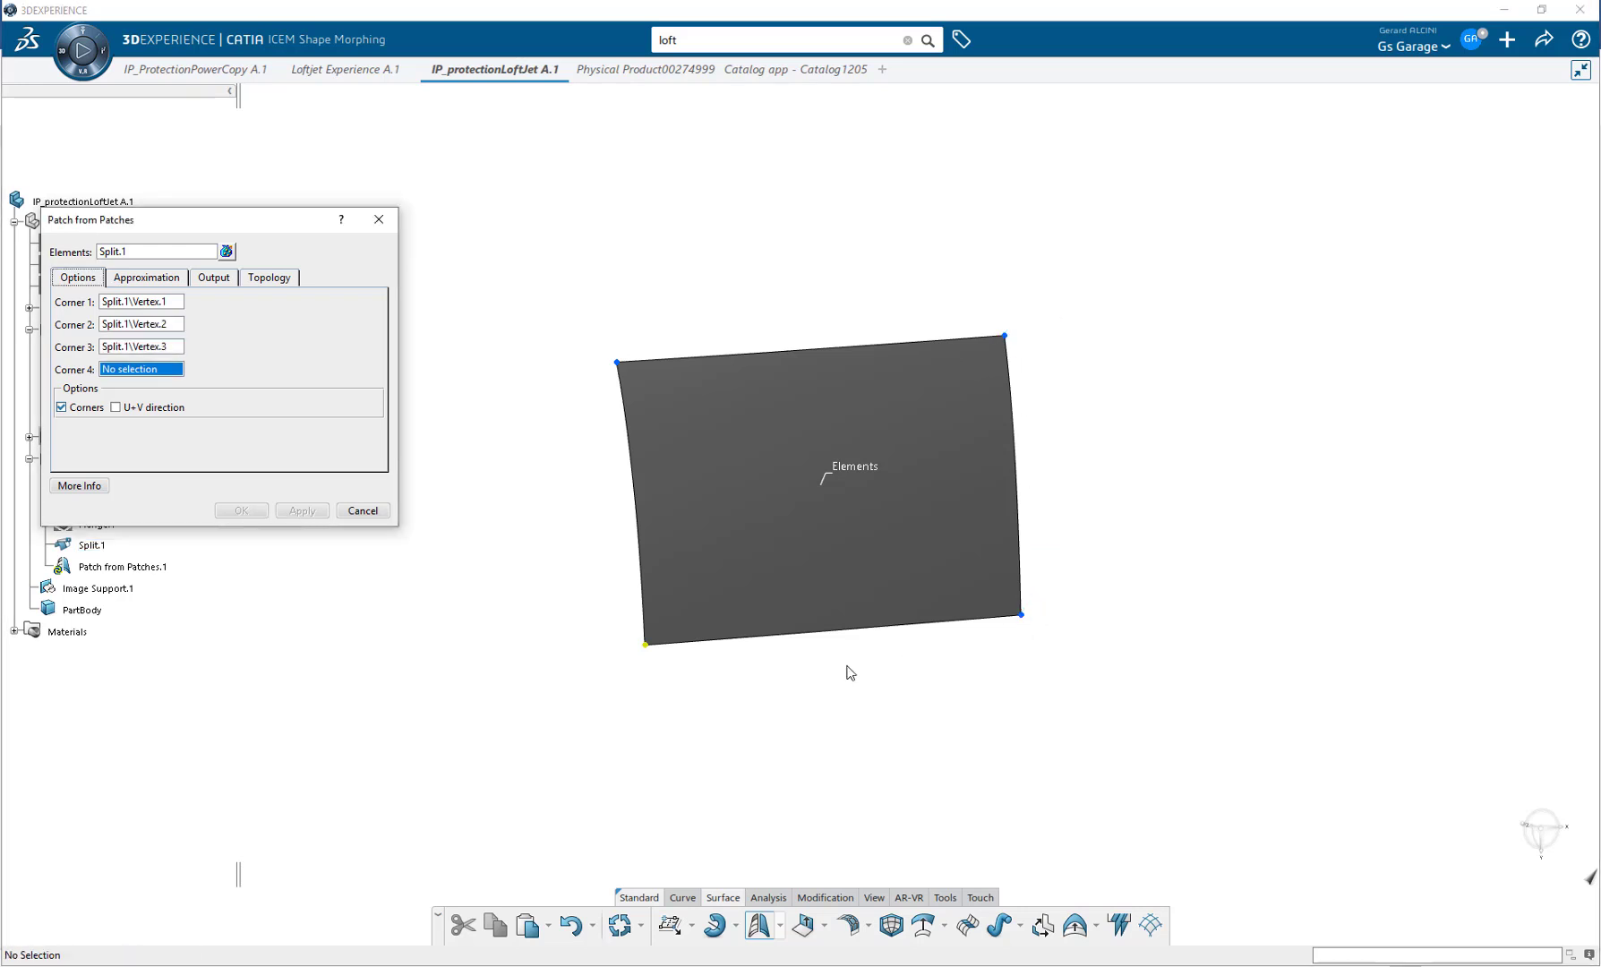
click(647, 644)
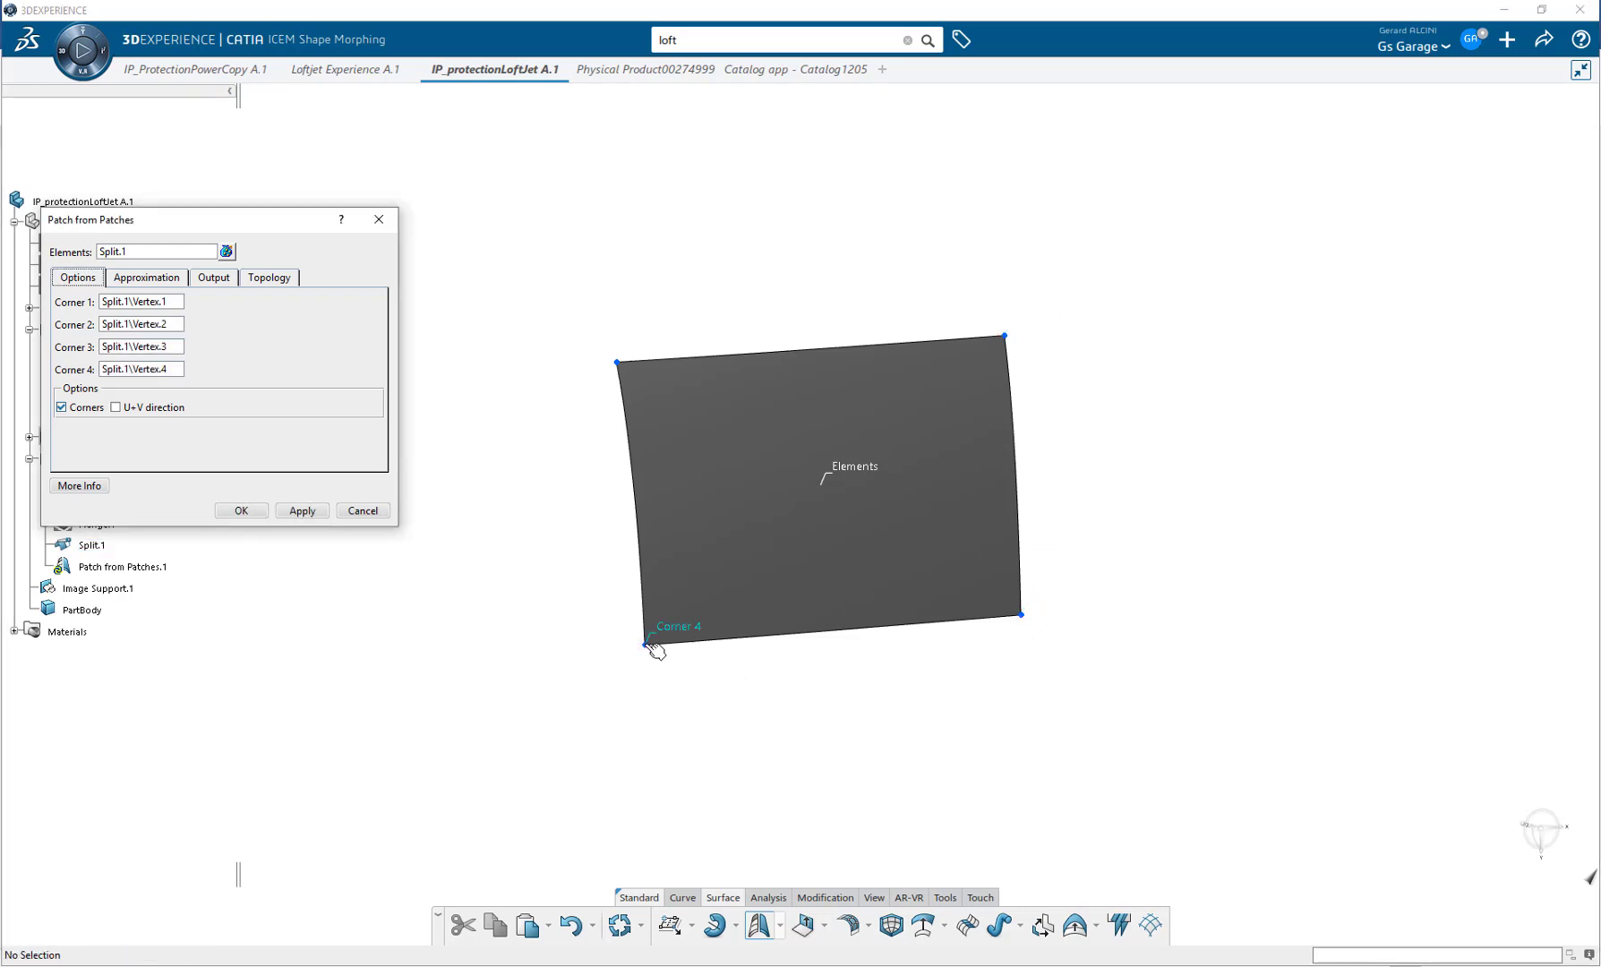
click(302, 513)
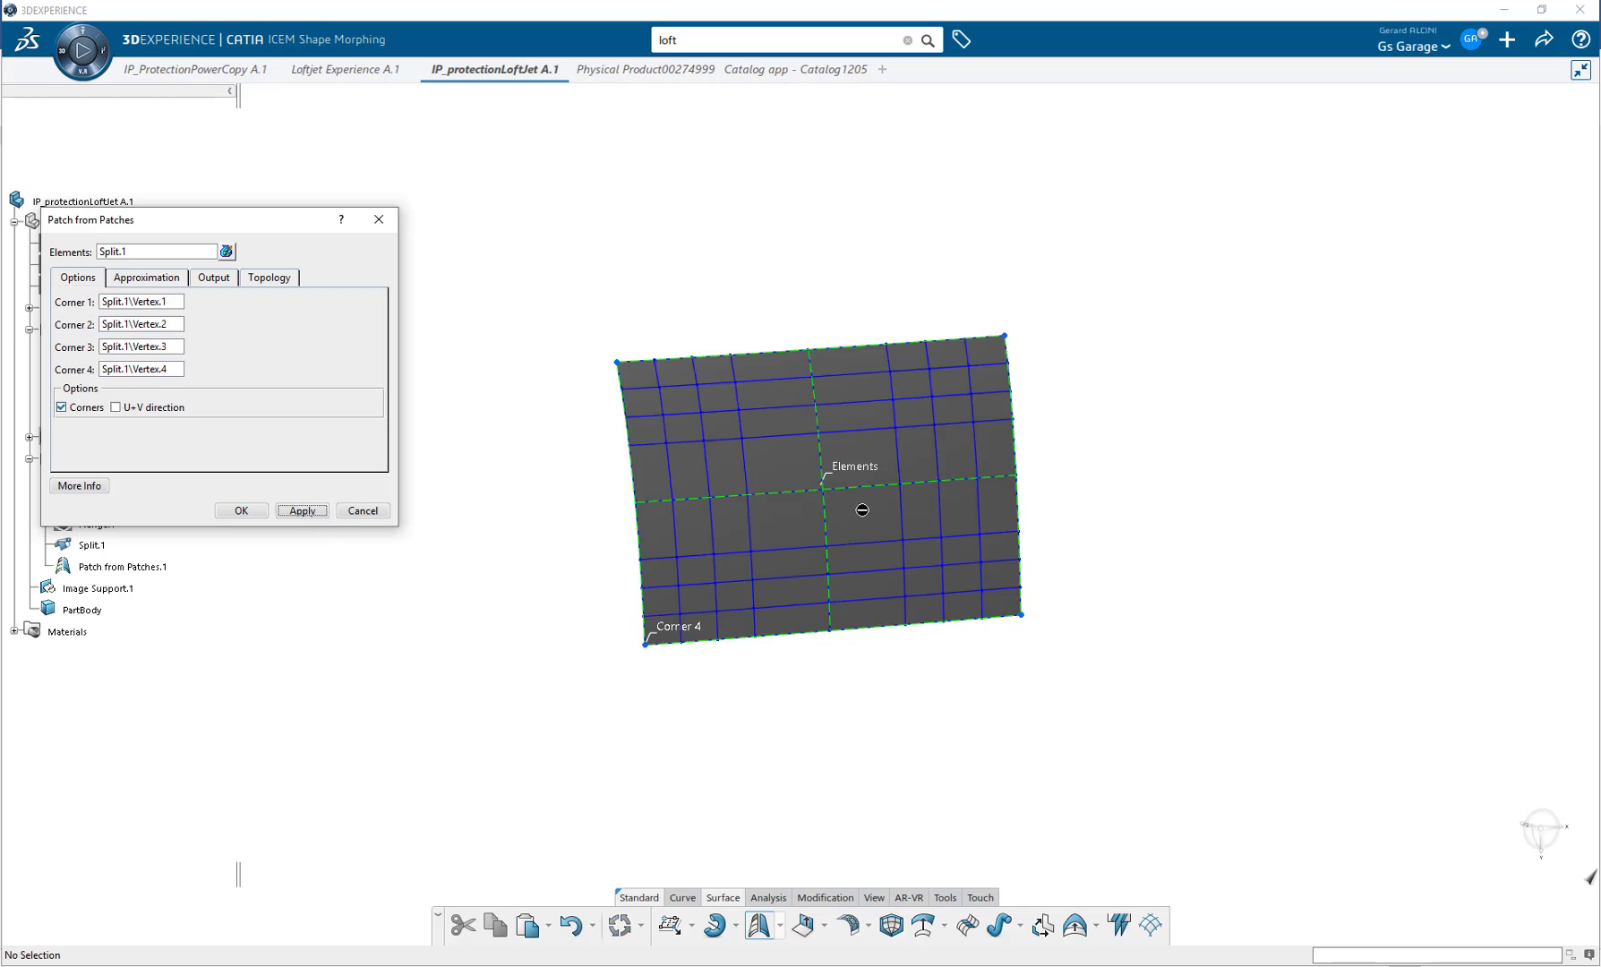
middle_drag(863, 510, 985, 556)
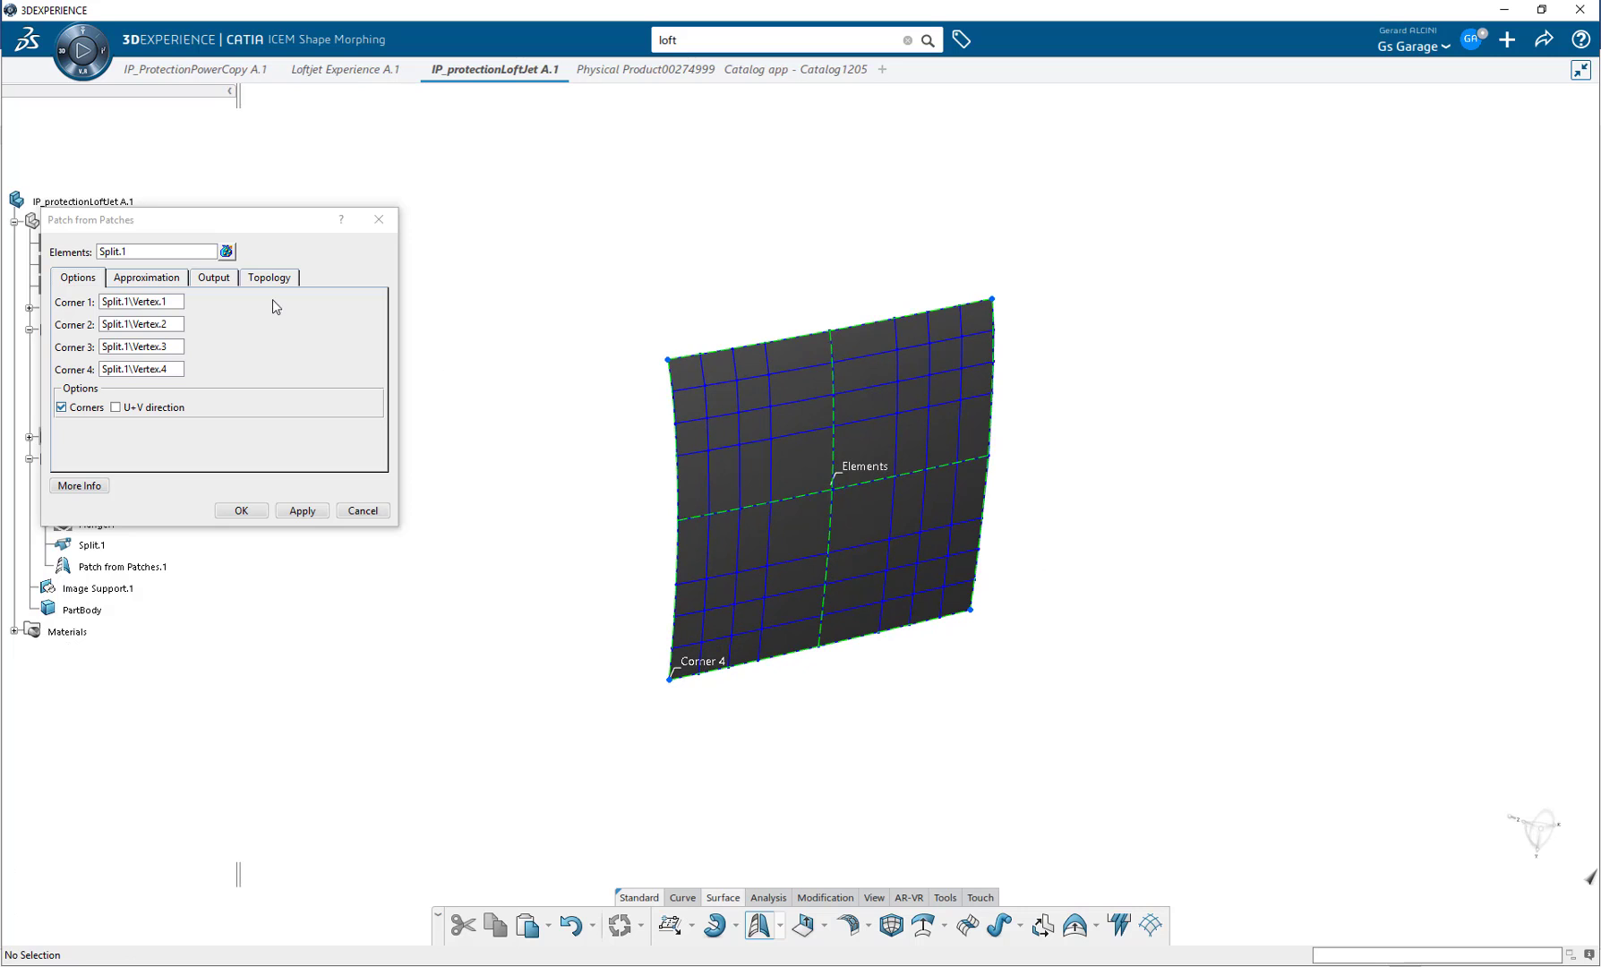
Check the 0.01mm approximation tolerance and create Patch from Patches.1.
click(150, 279)
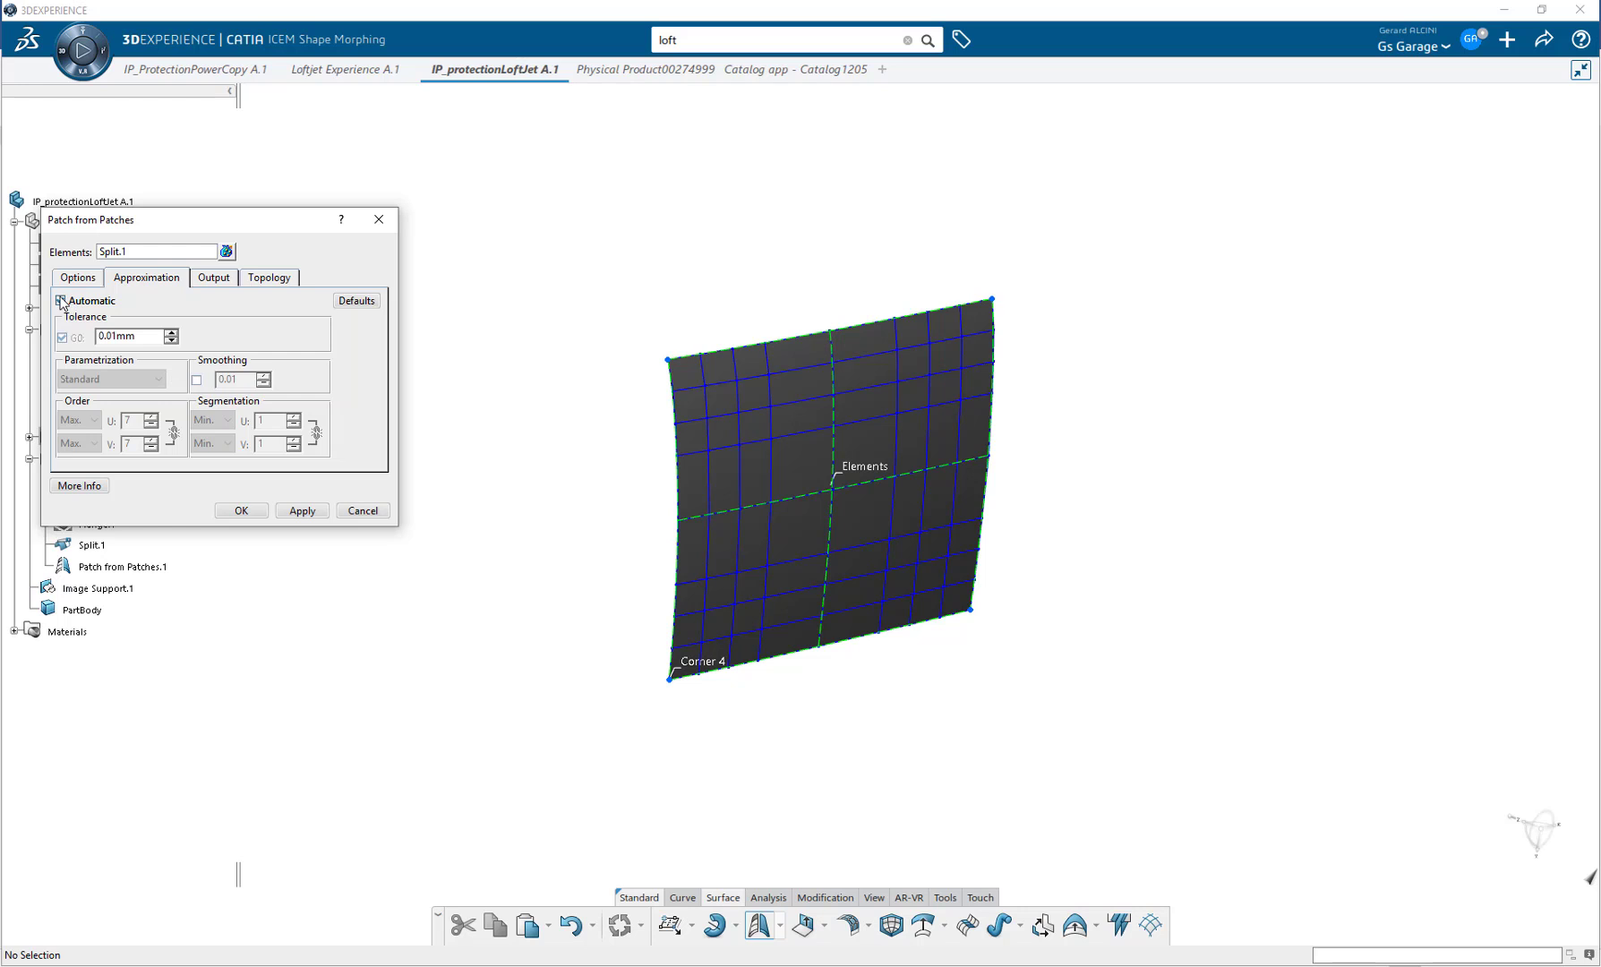
click(241, 510)
Untrim patch Surface.43 back to its full untrimmed shape.
click(141, 568)
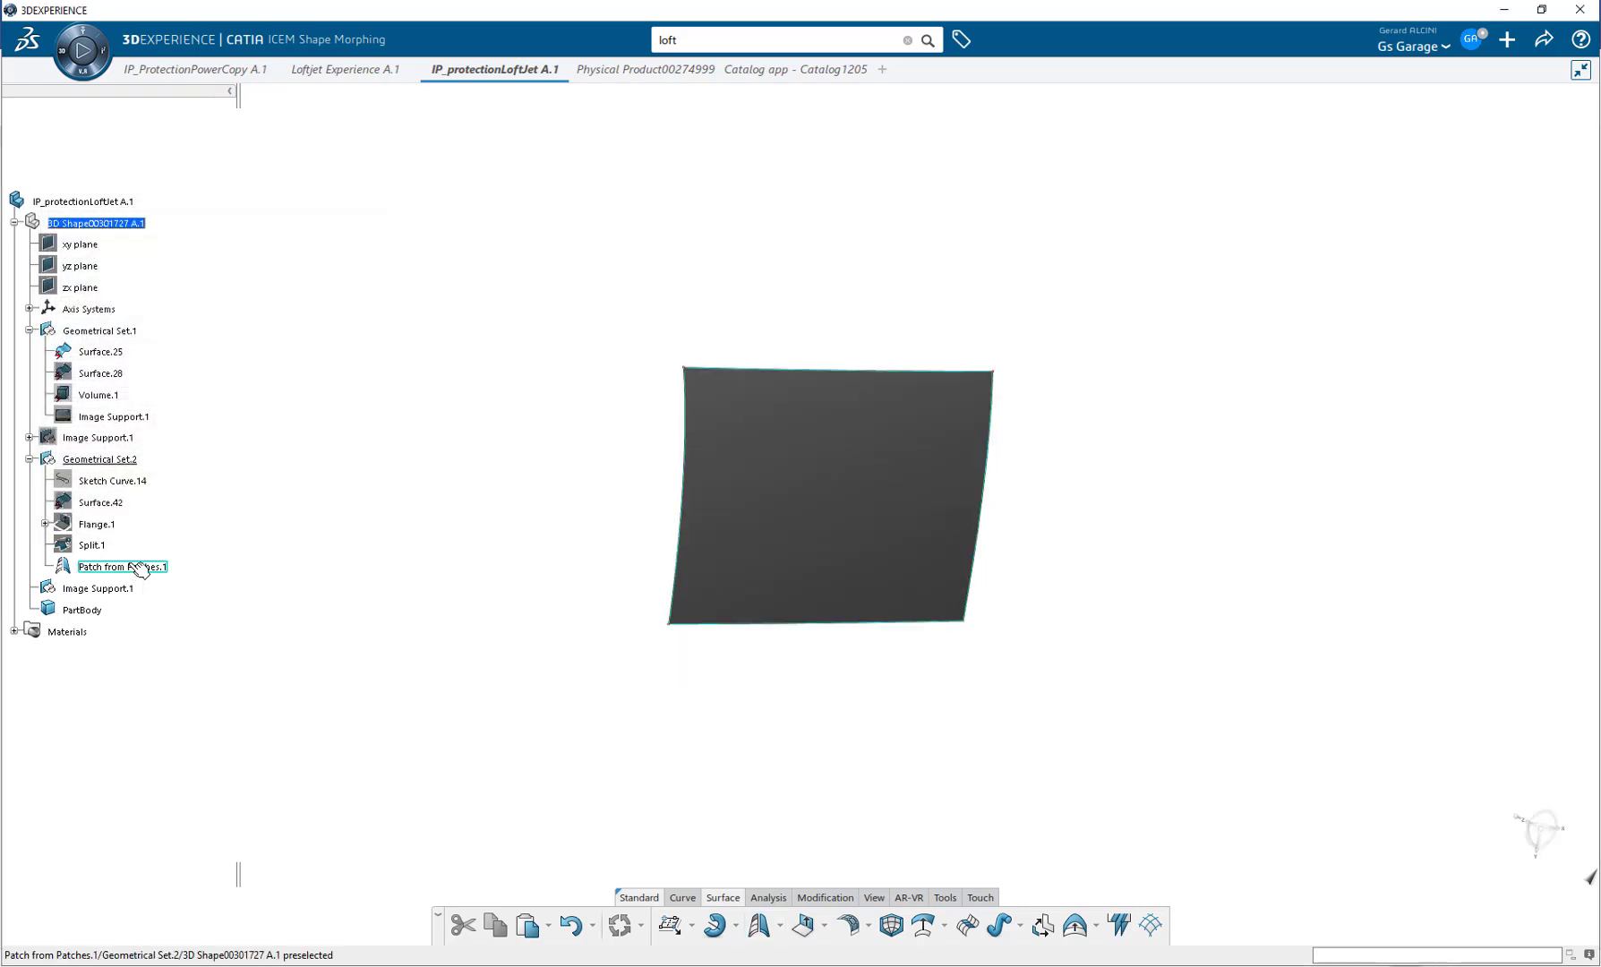
right_click(142, 567)
mouse_move(174, 553)
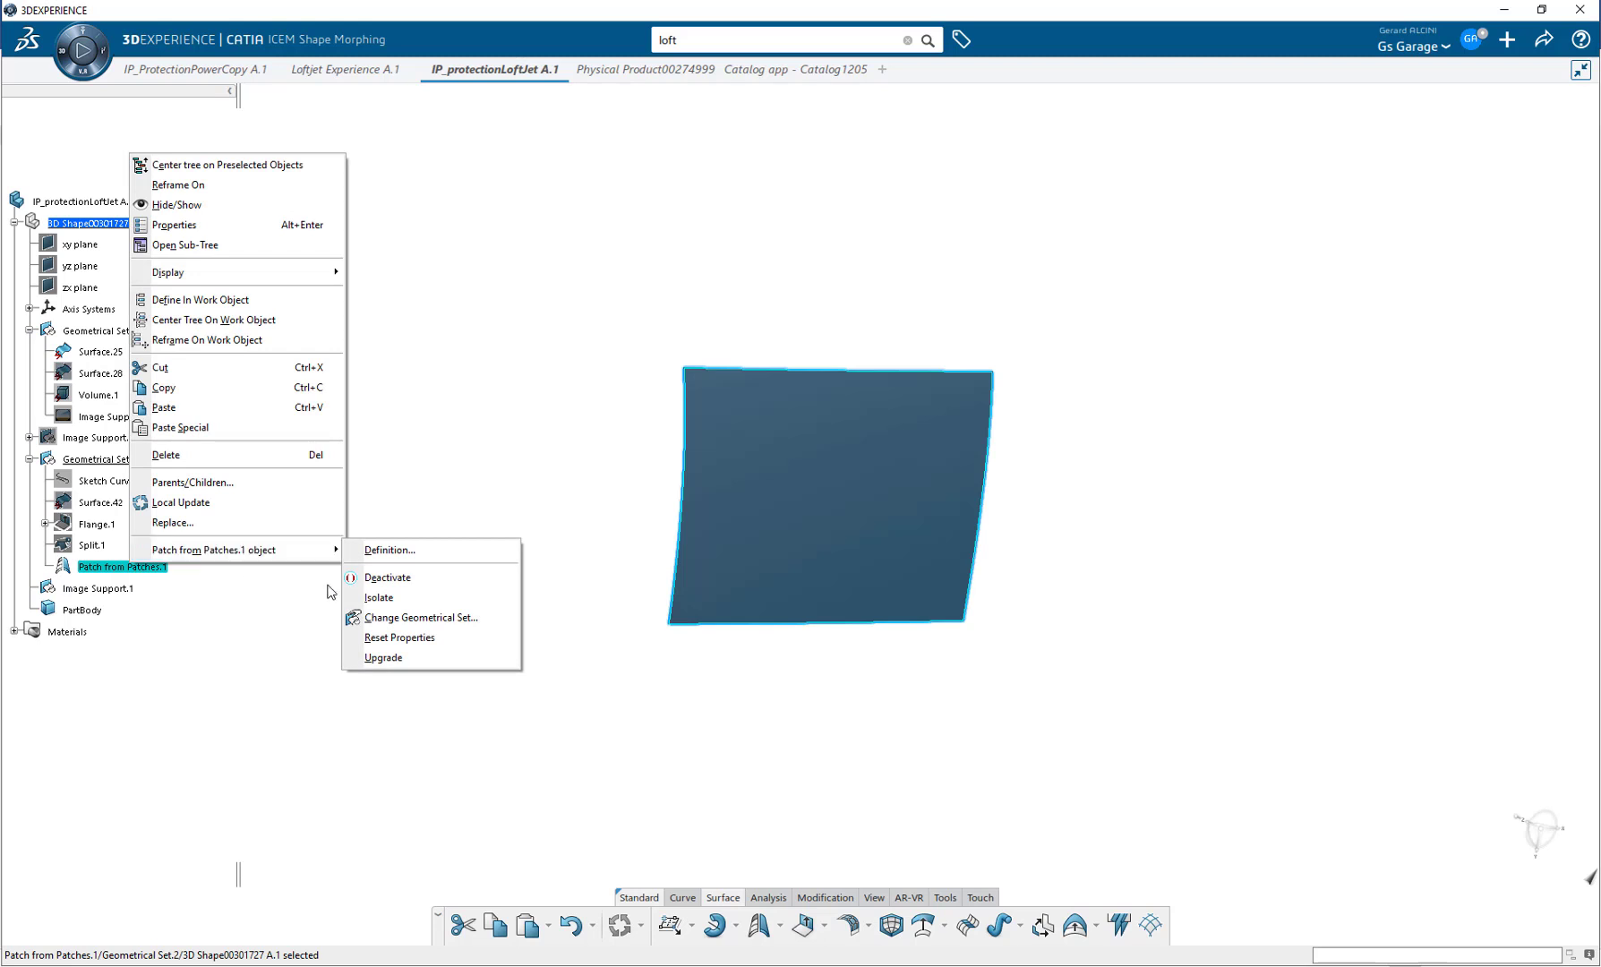
click(400, 607)
mouse_move(845, 907)
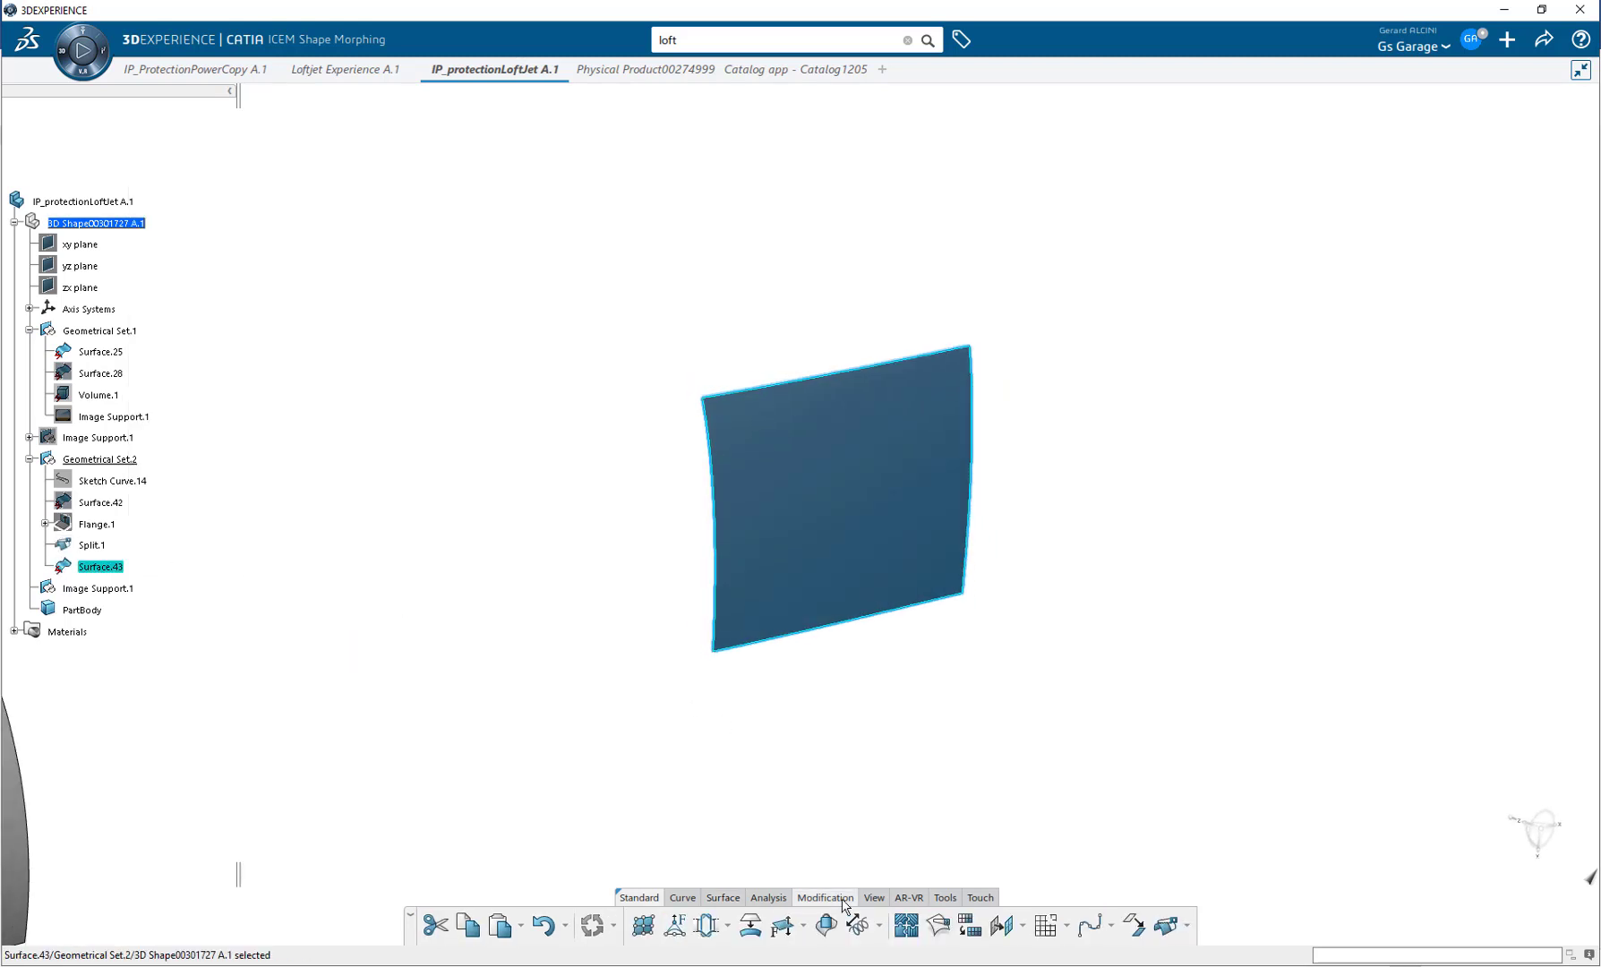
click(970, 928)
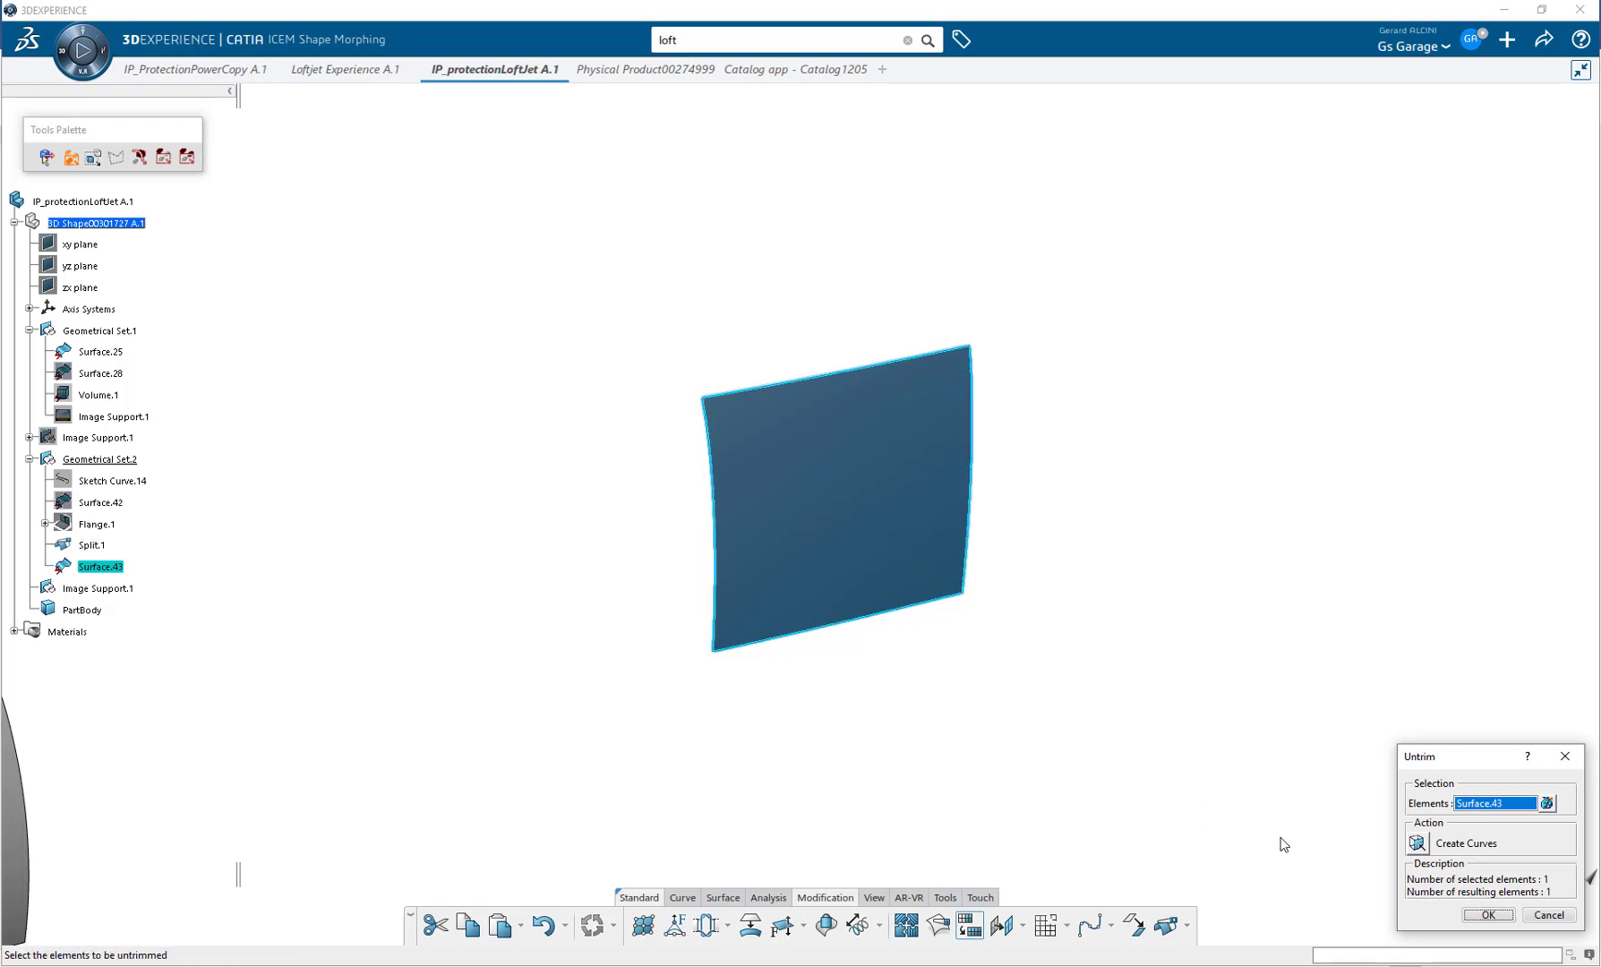
click(1486, 915)
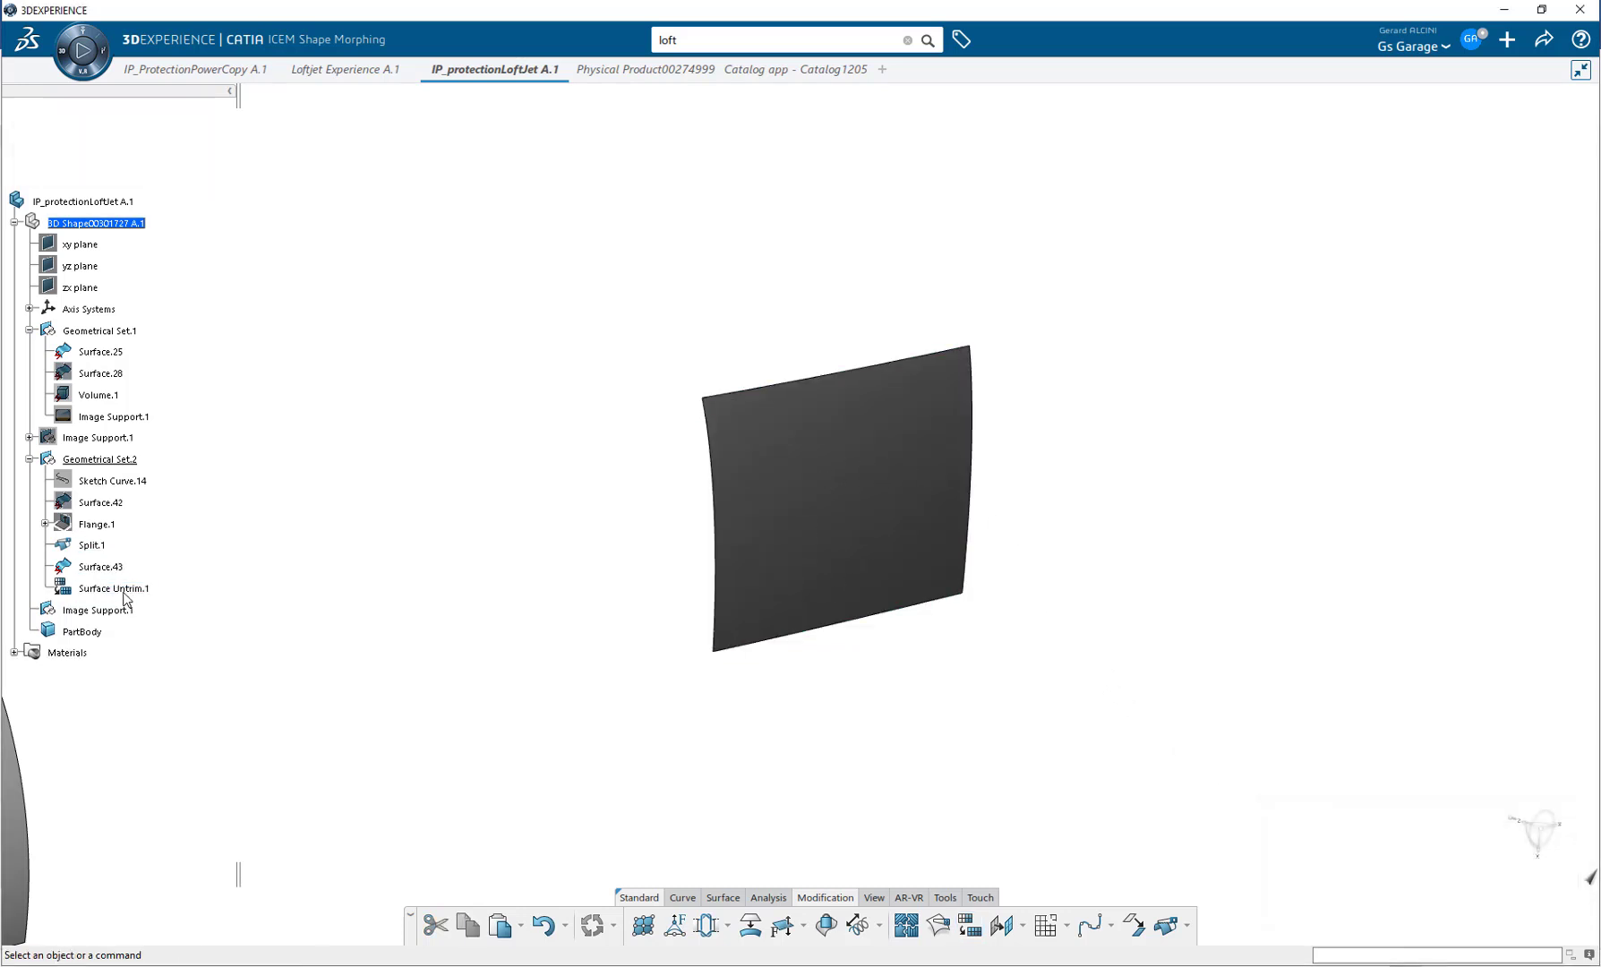
Delete the resulting Surface Untrim.1.
click(114, 589)
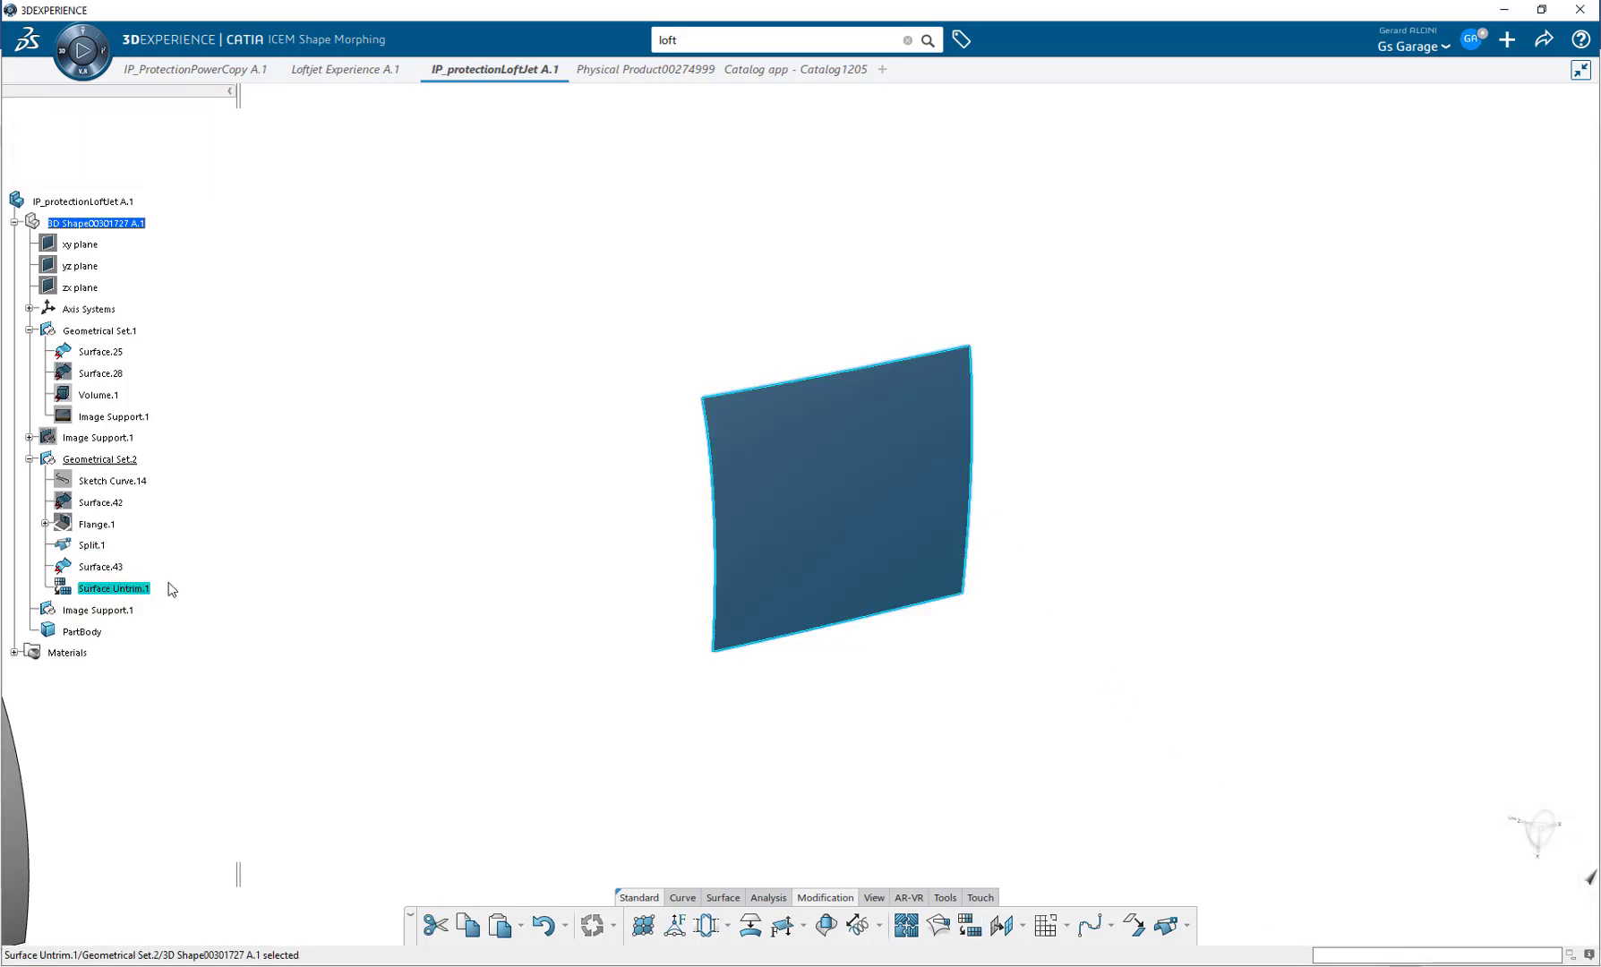
key(Delete)
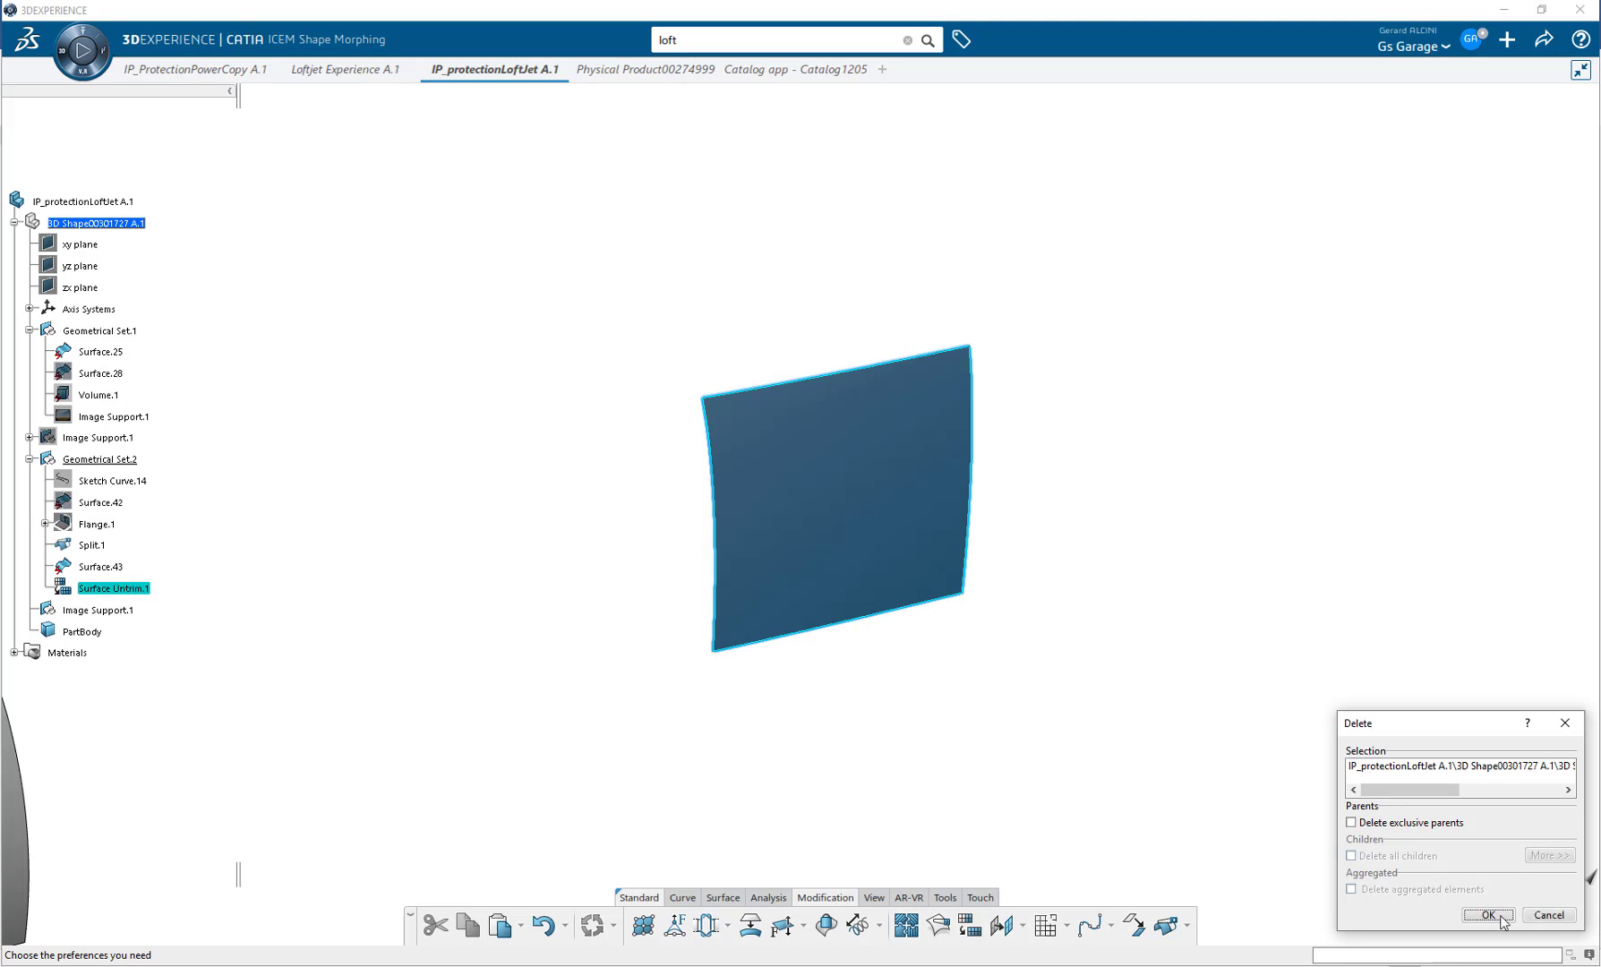
click(1489, 915)
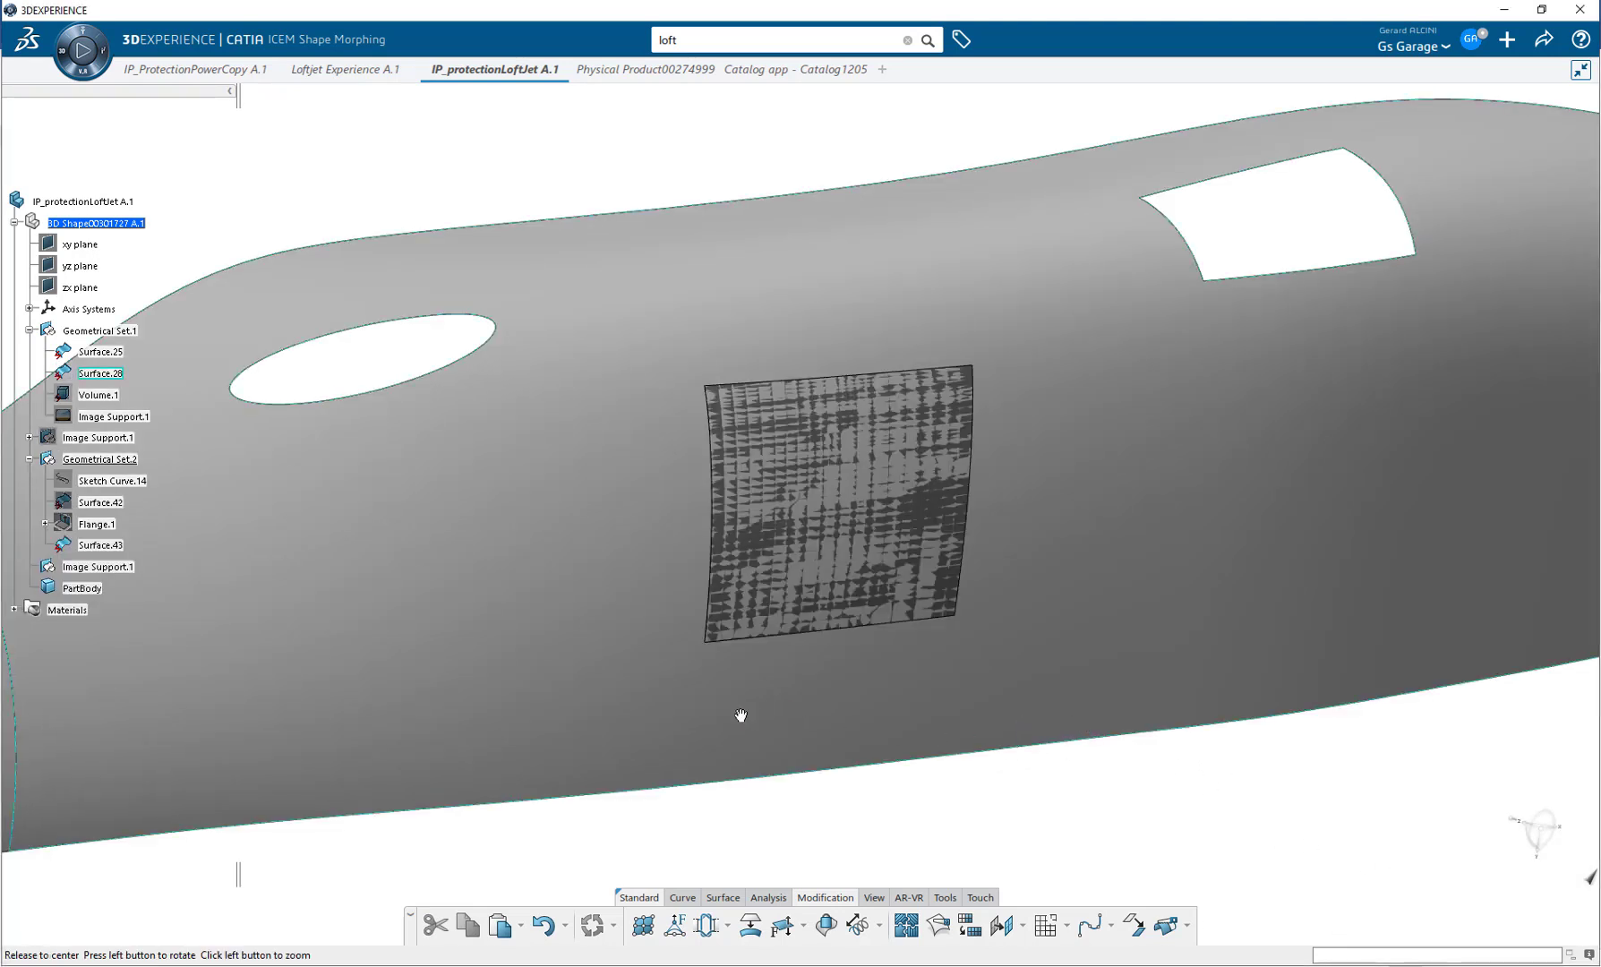
Delete patch surface Surface.43 together with its flange.
middle_drag(740, 718, 829, 733)
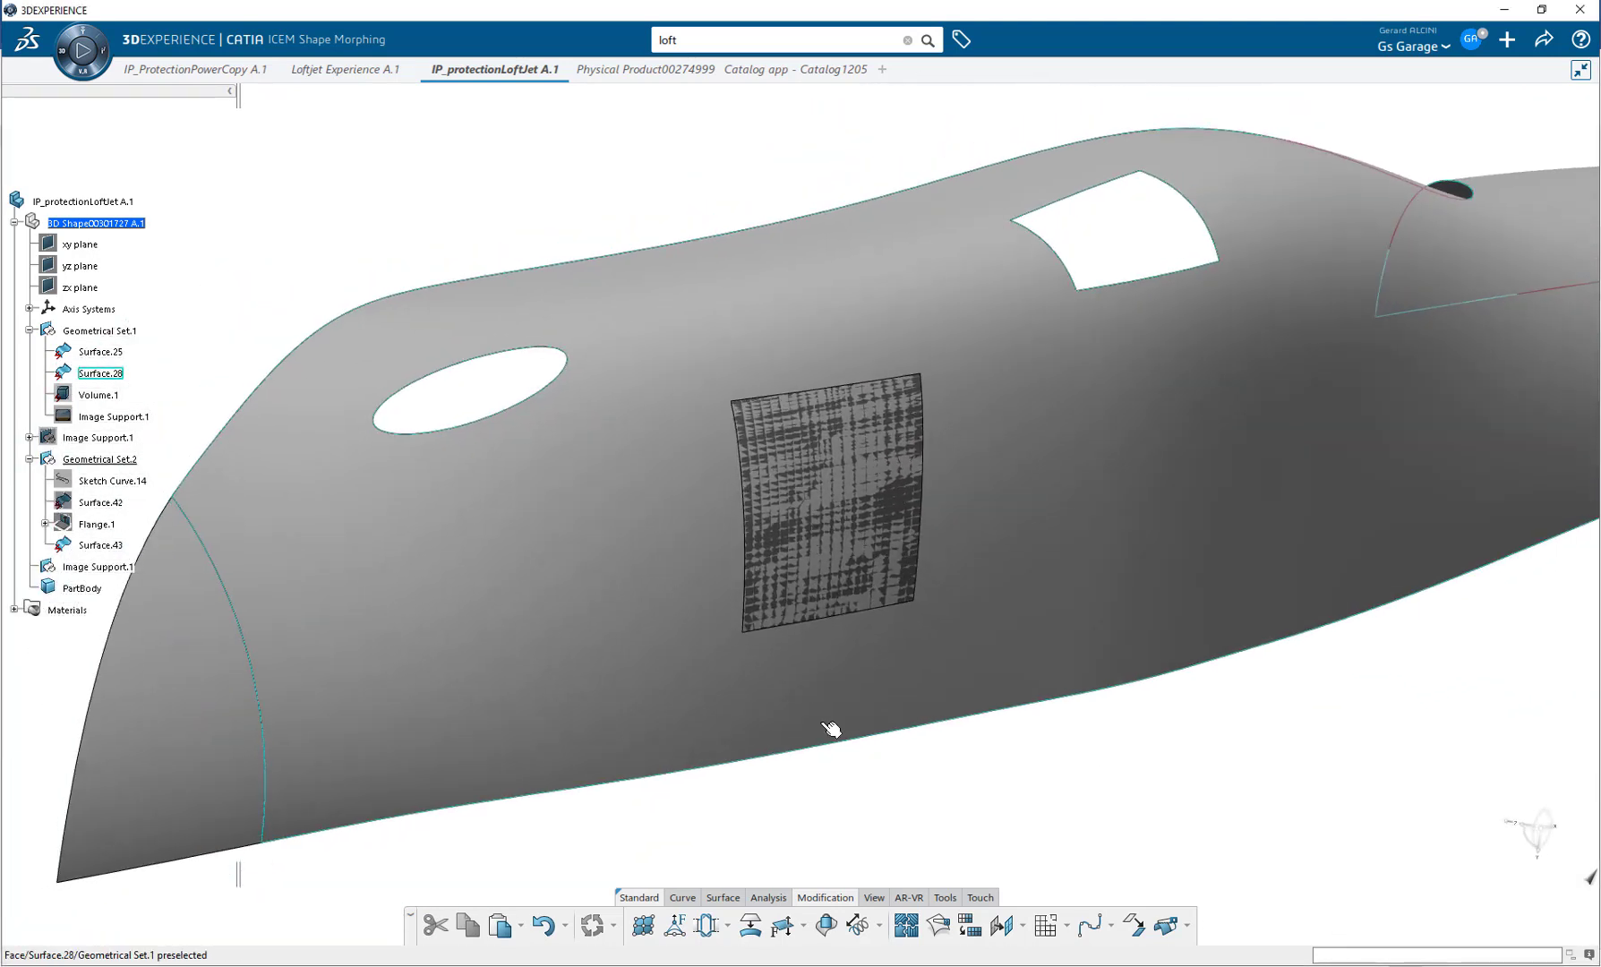
click(781, 898)
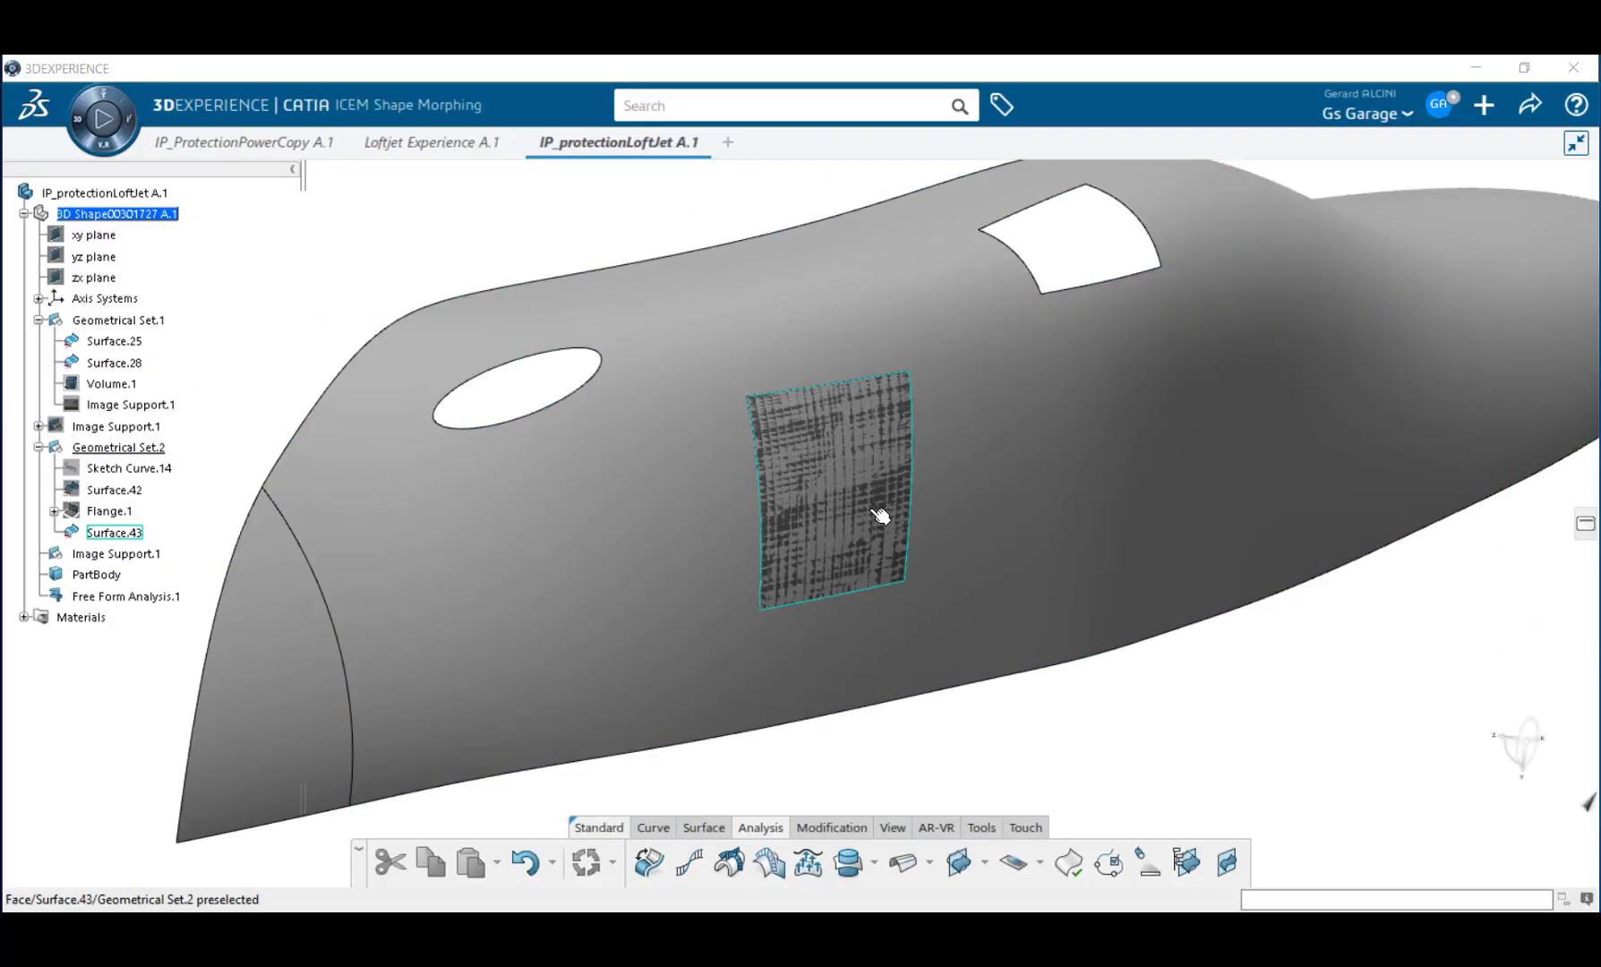
click(881, 517)
key(Delete)
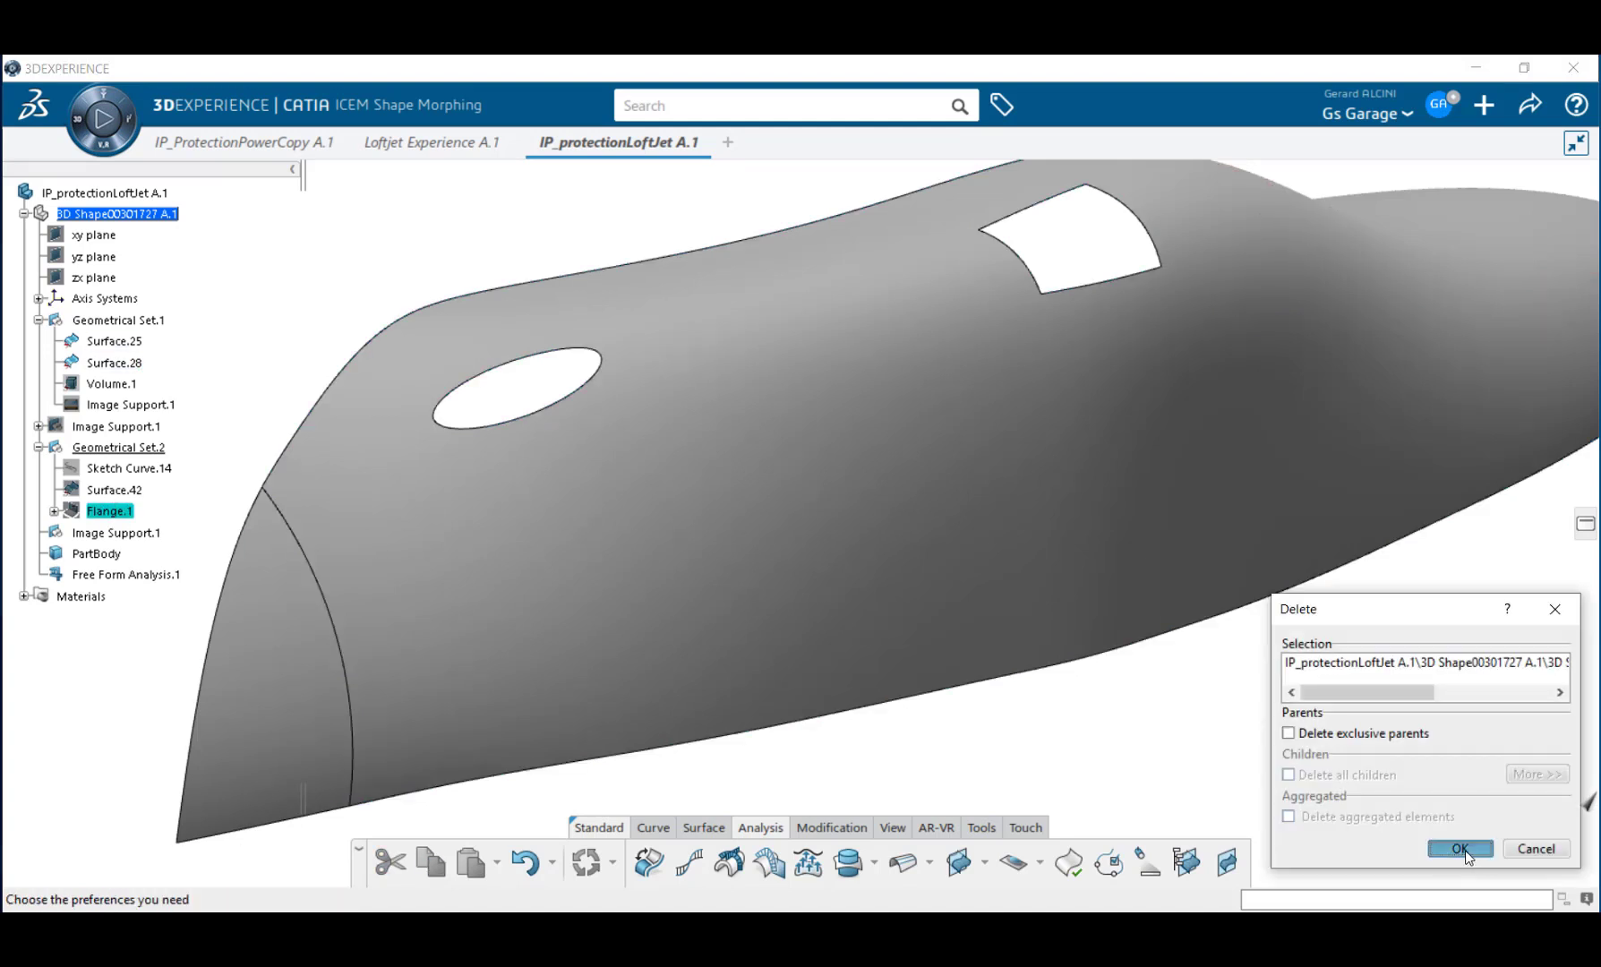
click(1460, 848)
Show the planar patch Surface.42 on the fuselage.
right_click(117, 489)
click(179, 466)
middle_drag(895, 583, 750, 616)
Start instantiating the SUP Power Copy Rev2 template from the IP_ProtectionPowerCopy part.
click(981, 828)
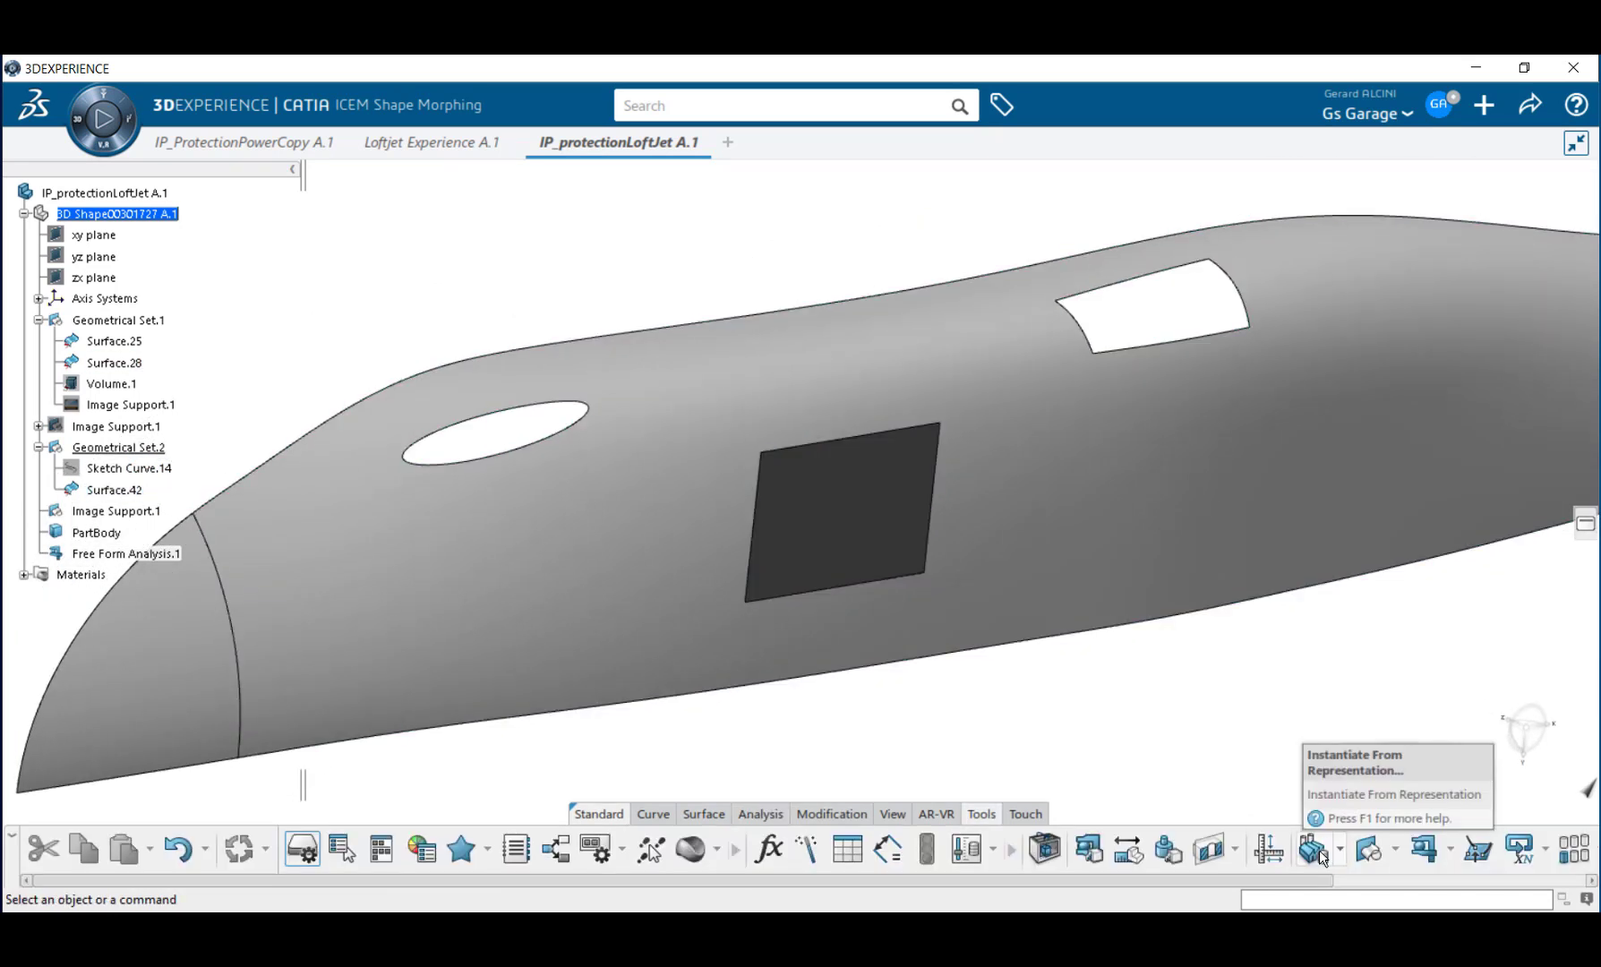
click(1314, 849)
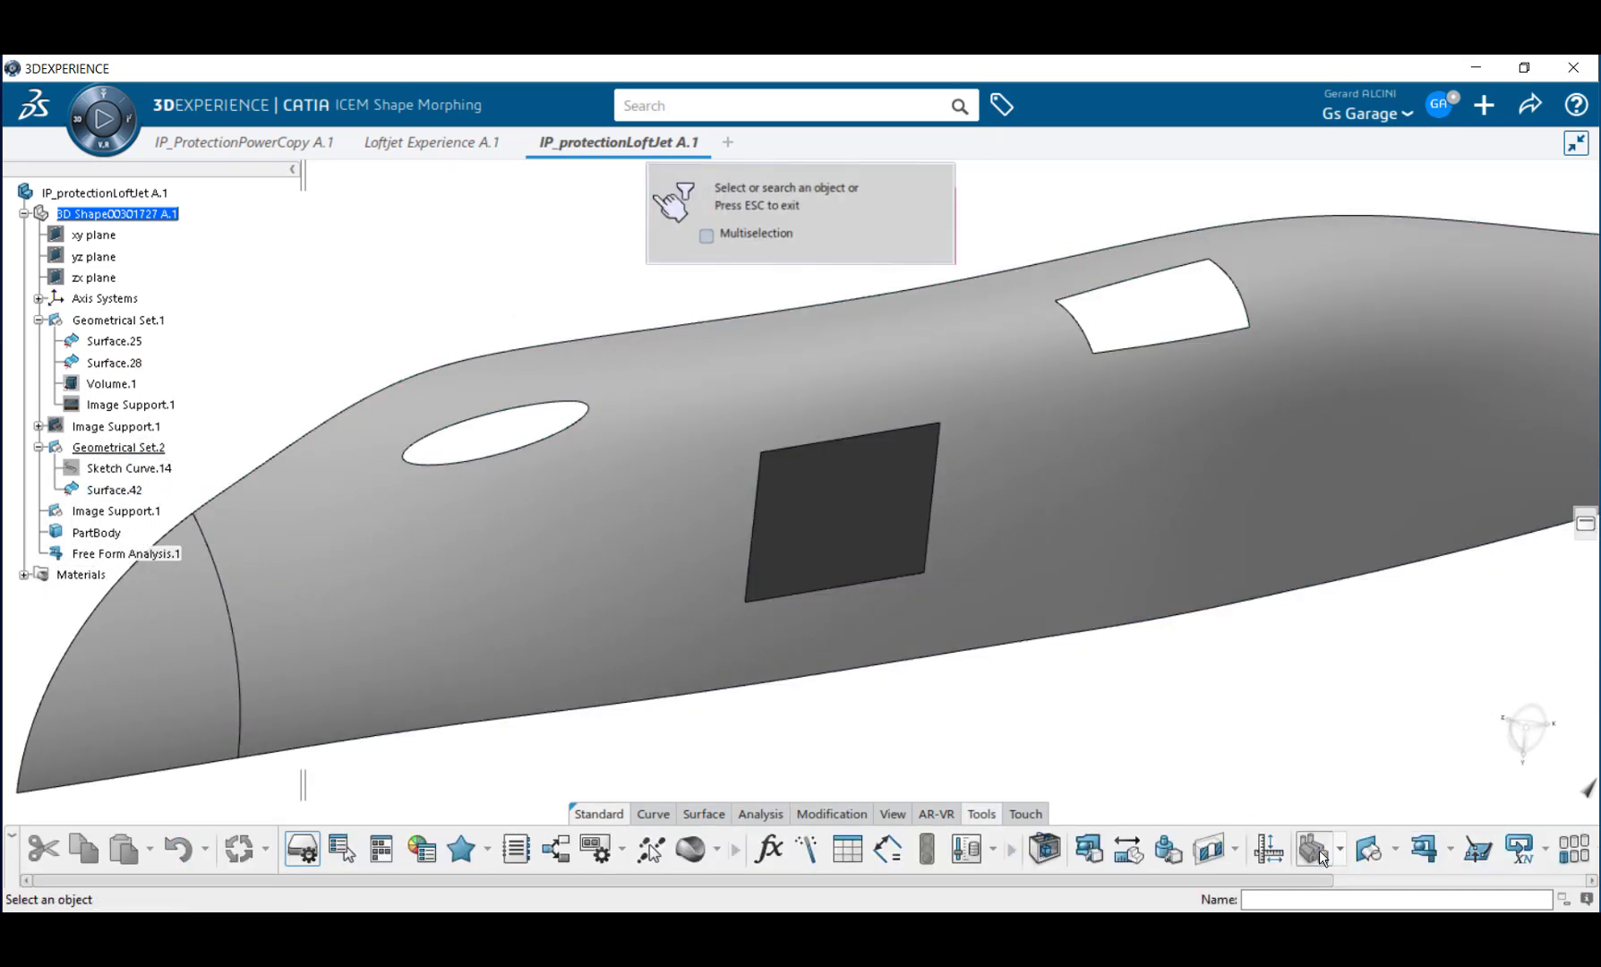
click(289, 145)
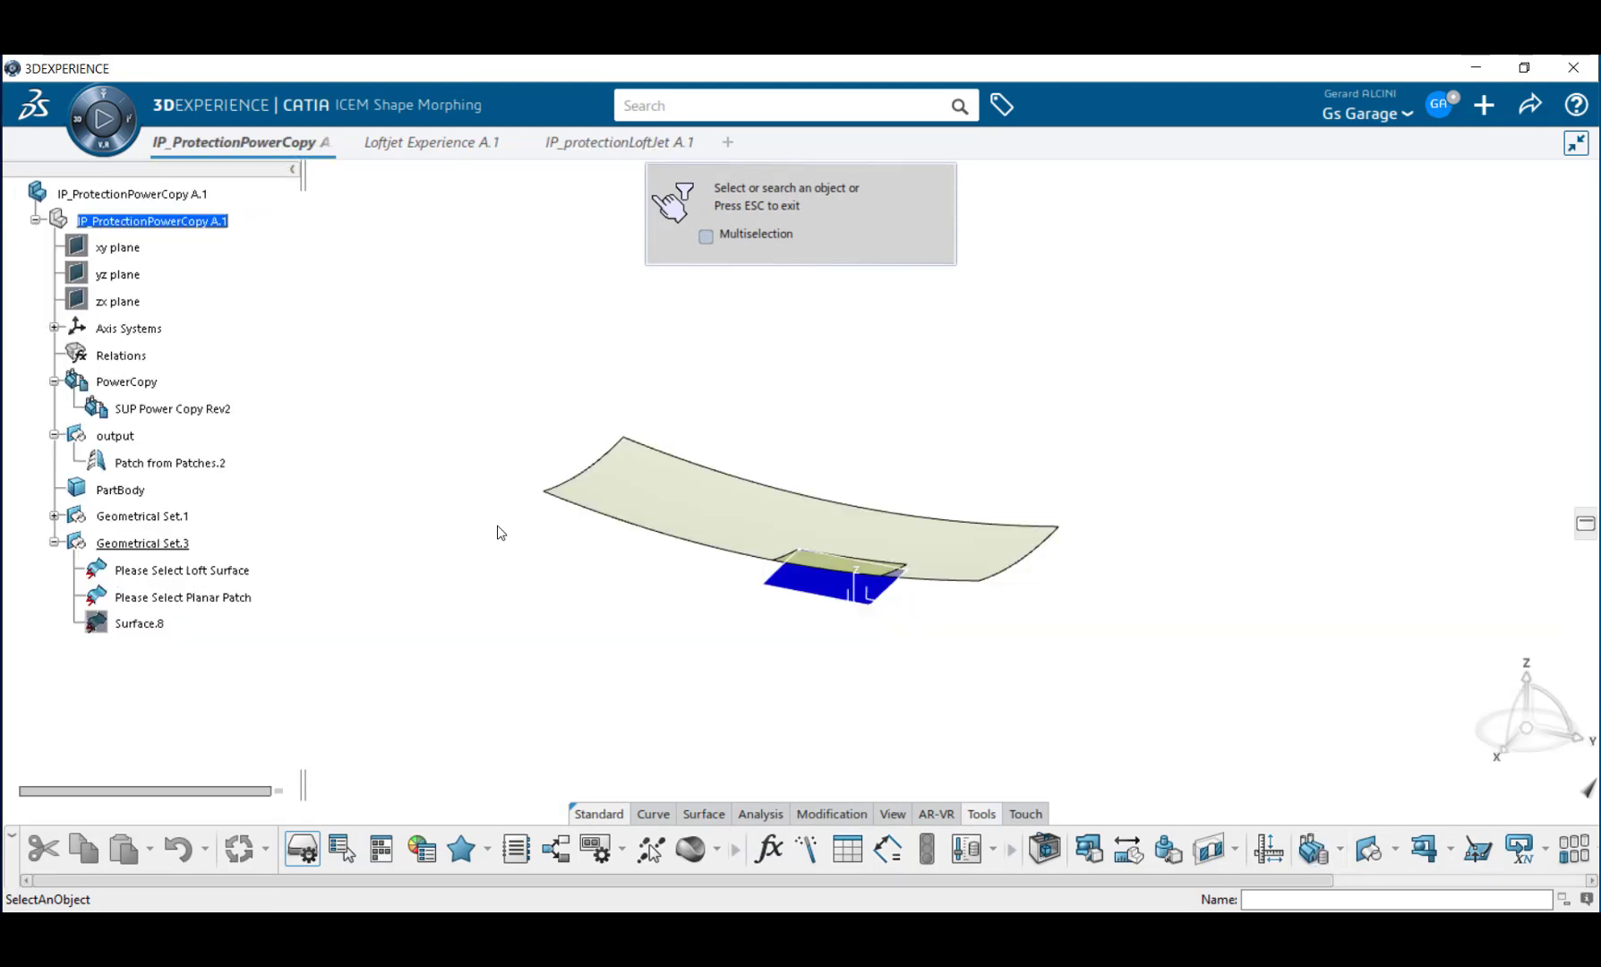
click(197, 411)
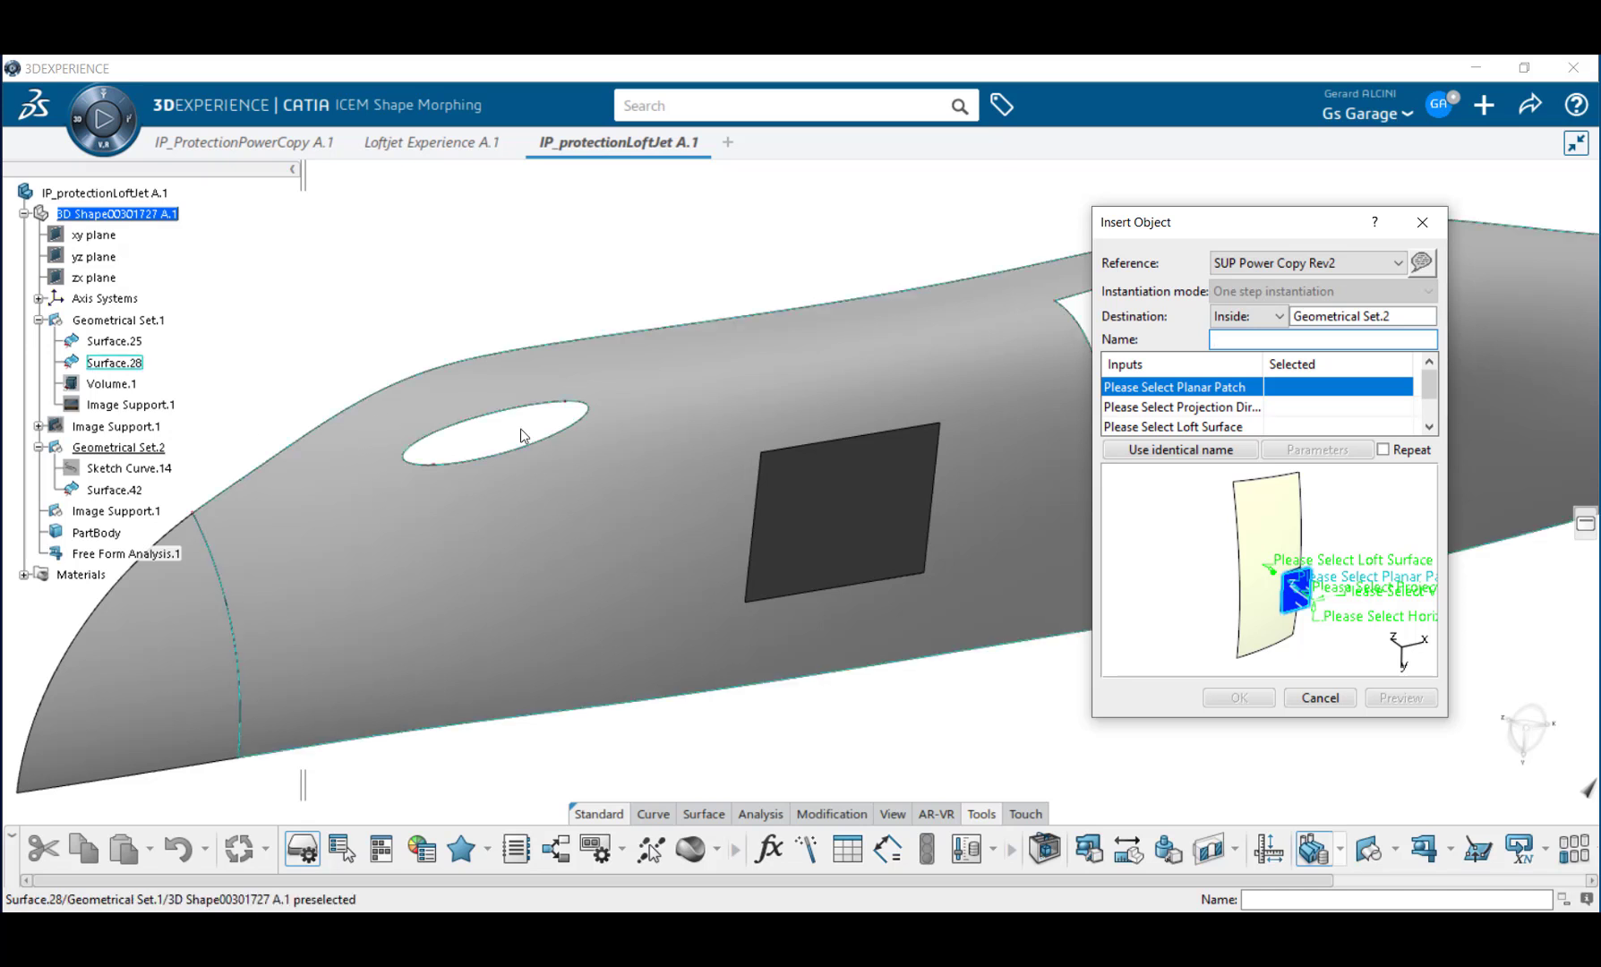
Fill inputs with Surface.42, Z Axis, loft Surface.28 and the patch's top and left edges, then confirm.
click(894, 527)
middle_drag(901, 637, 886, 803)
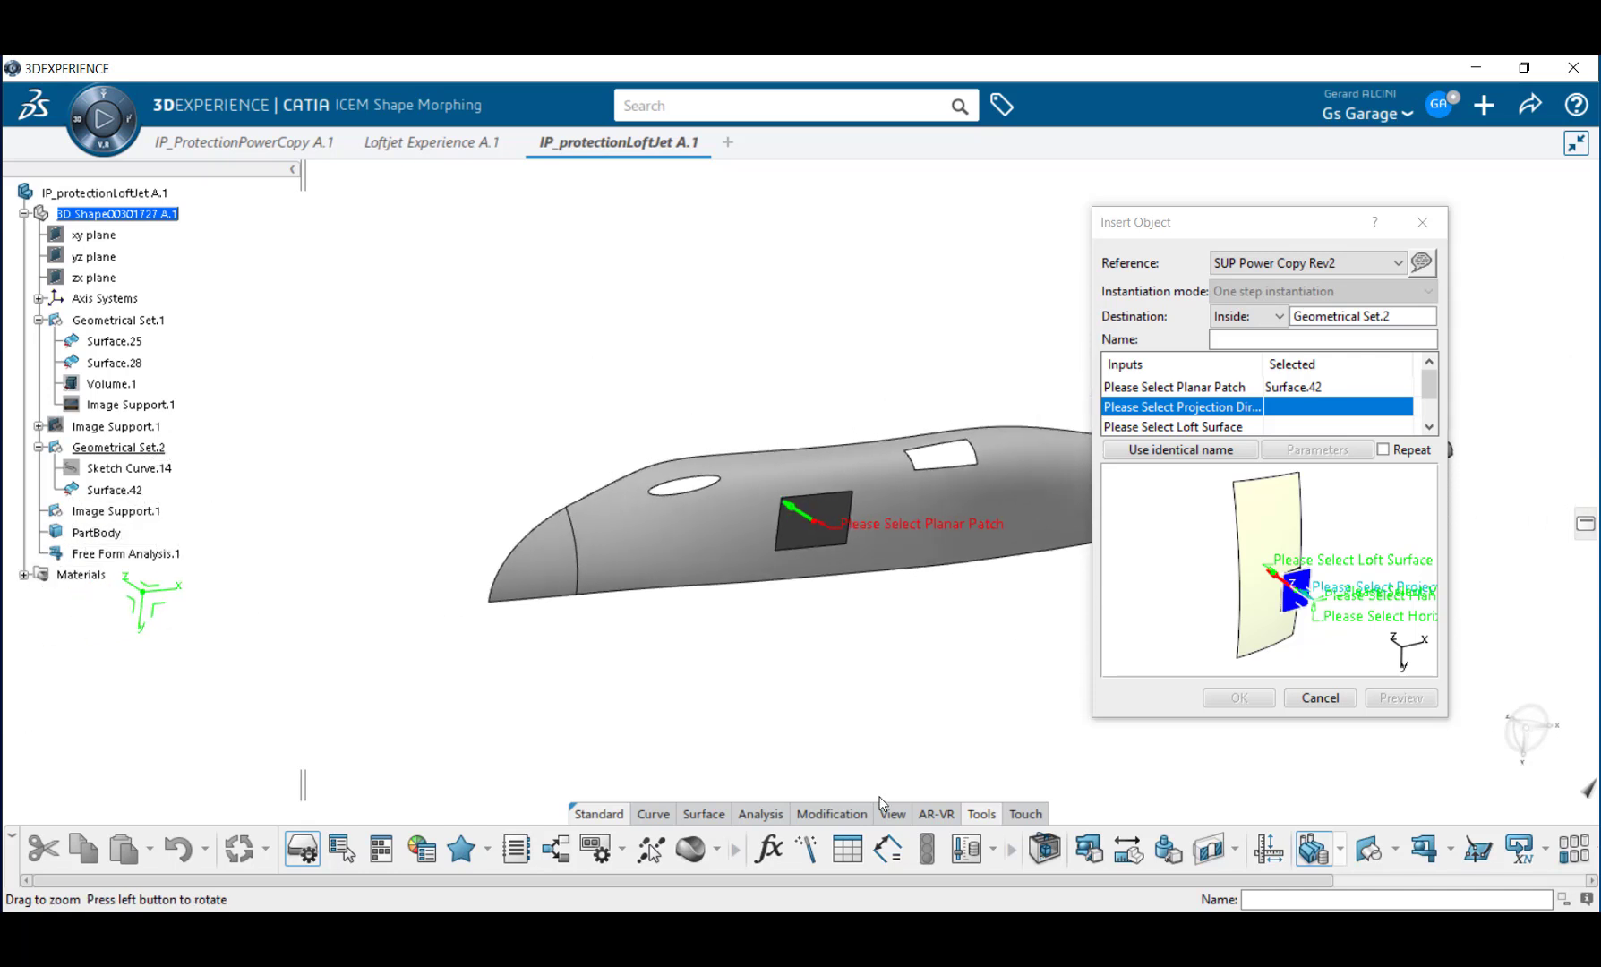
click(135, 591)
middle_drag(903, 632, 925, 401)
click(924, 401)
click(1429, 427)
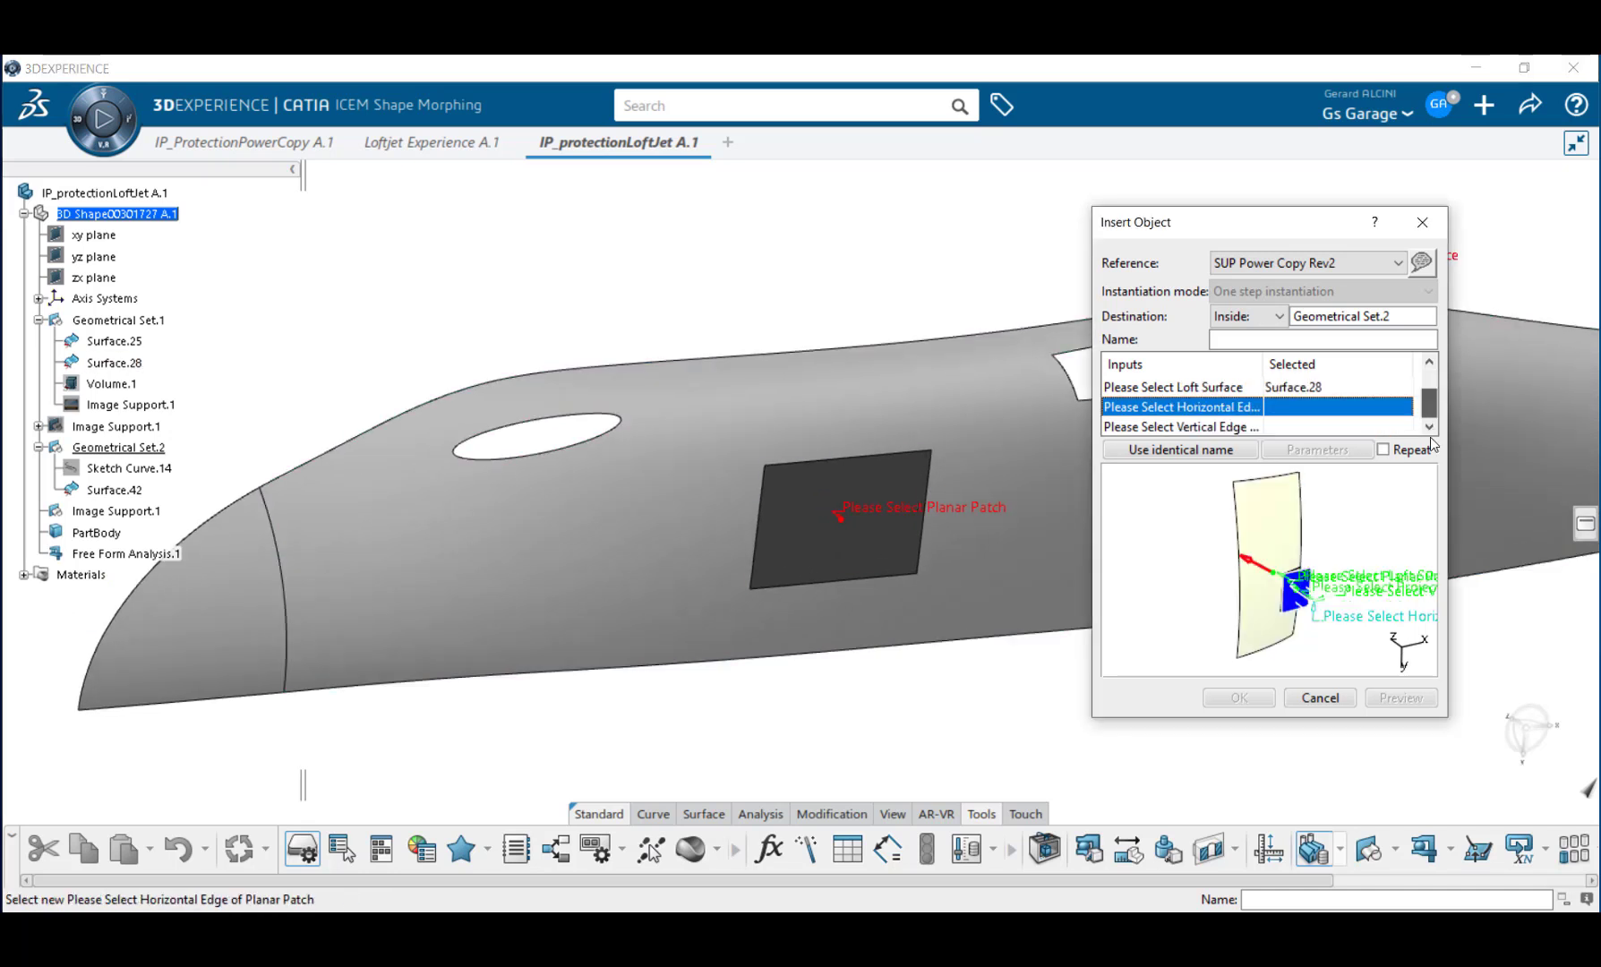
click(812, 461)
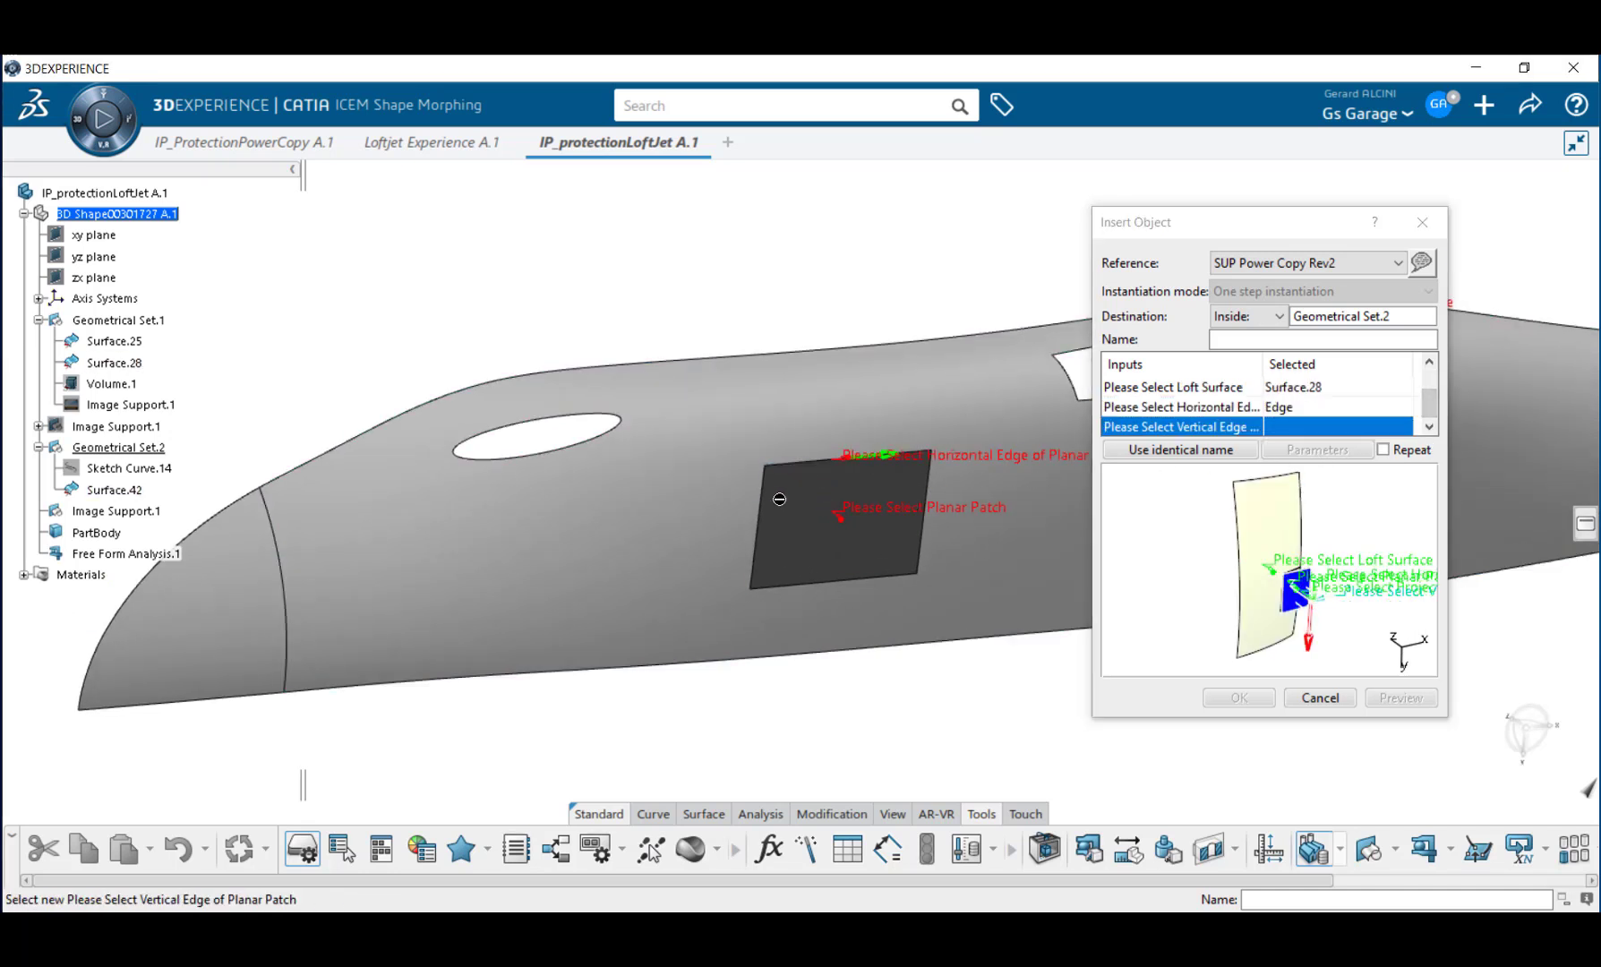
click(759, 530)
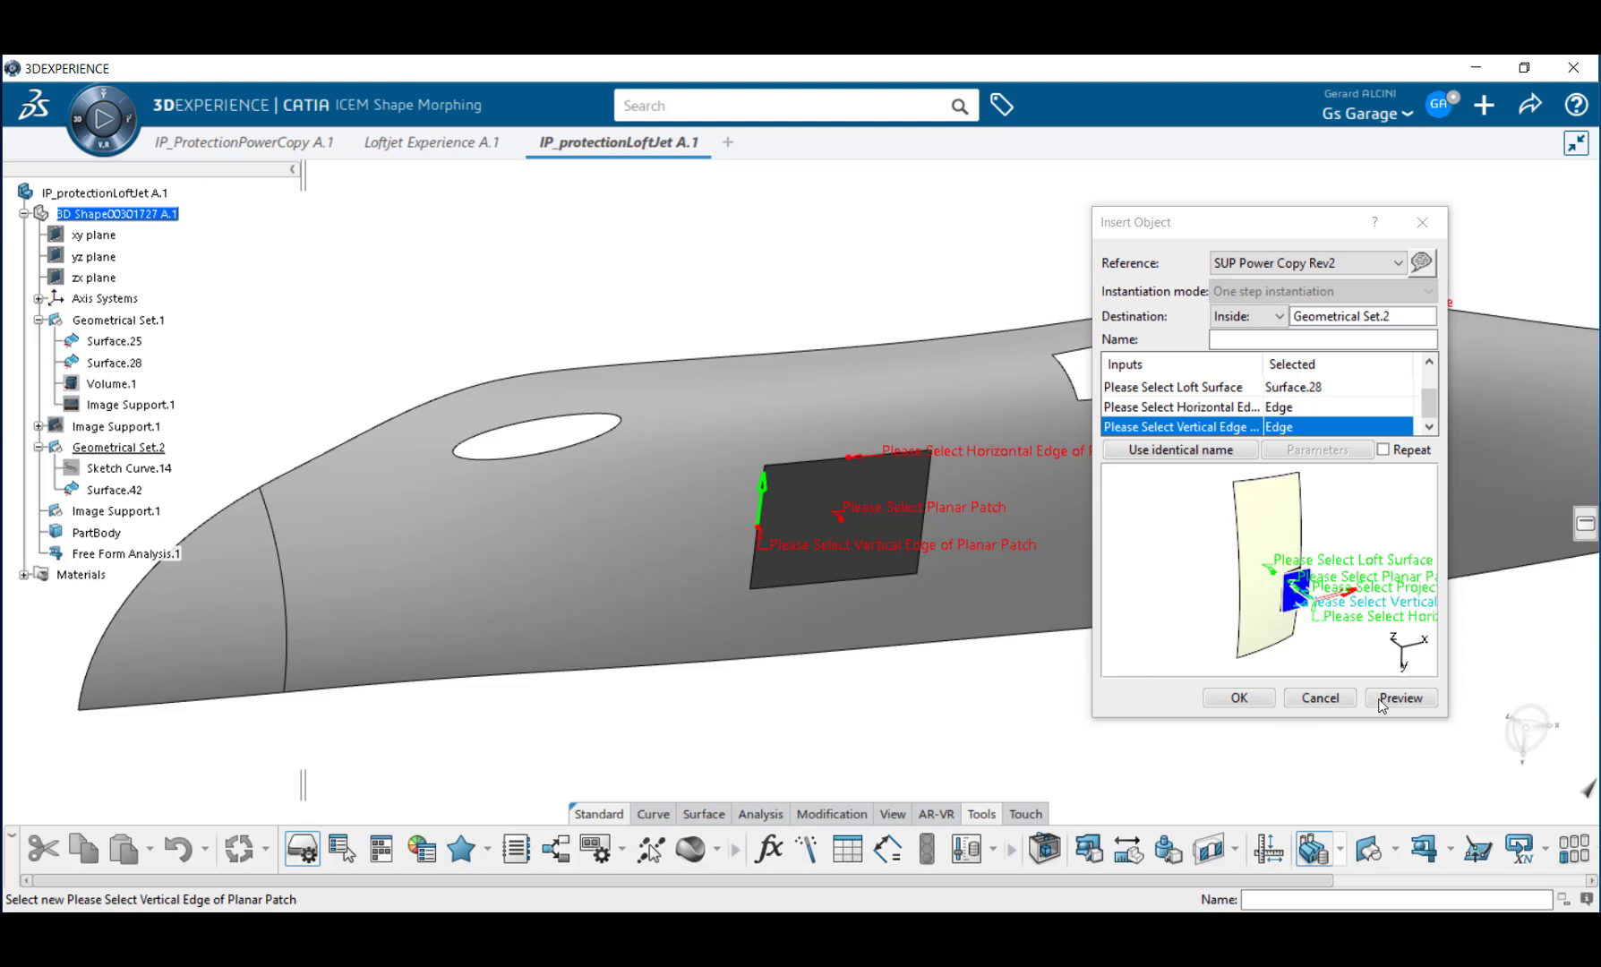
click(1241, 698)
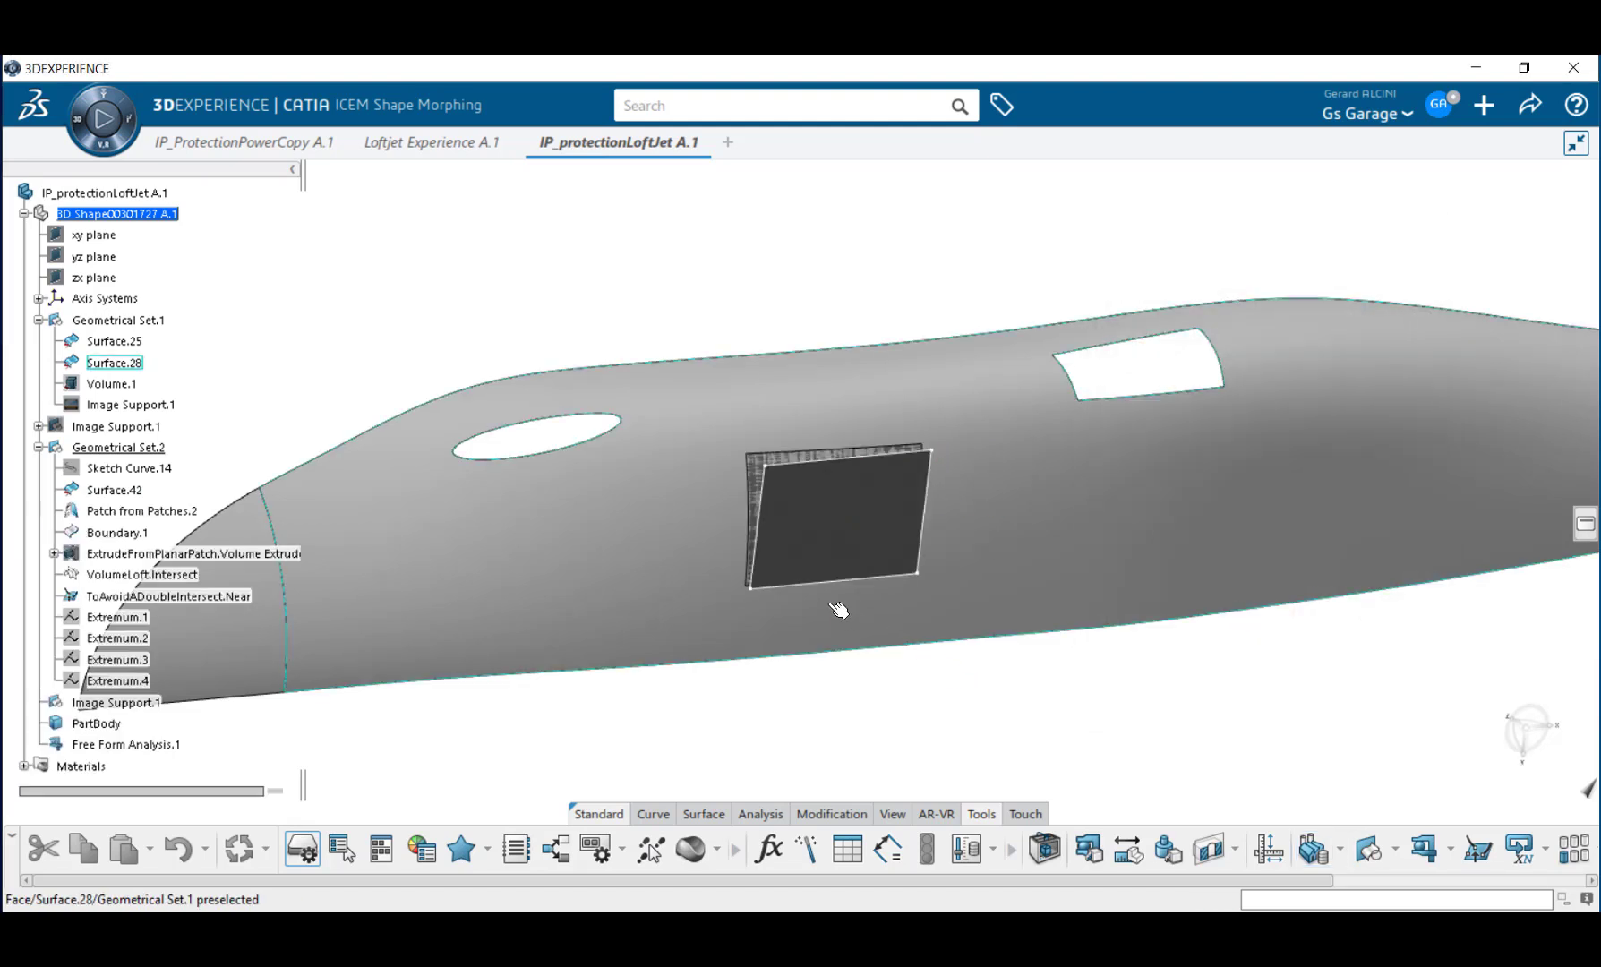
Hide the dark flat patch to inspect Patch from Patches.2, then open a Distance Analysis.
middle_drag(842, 611, 878, 500)
right_click(877, 500)
click(879, 510)
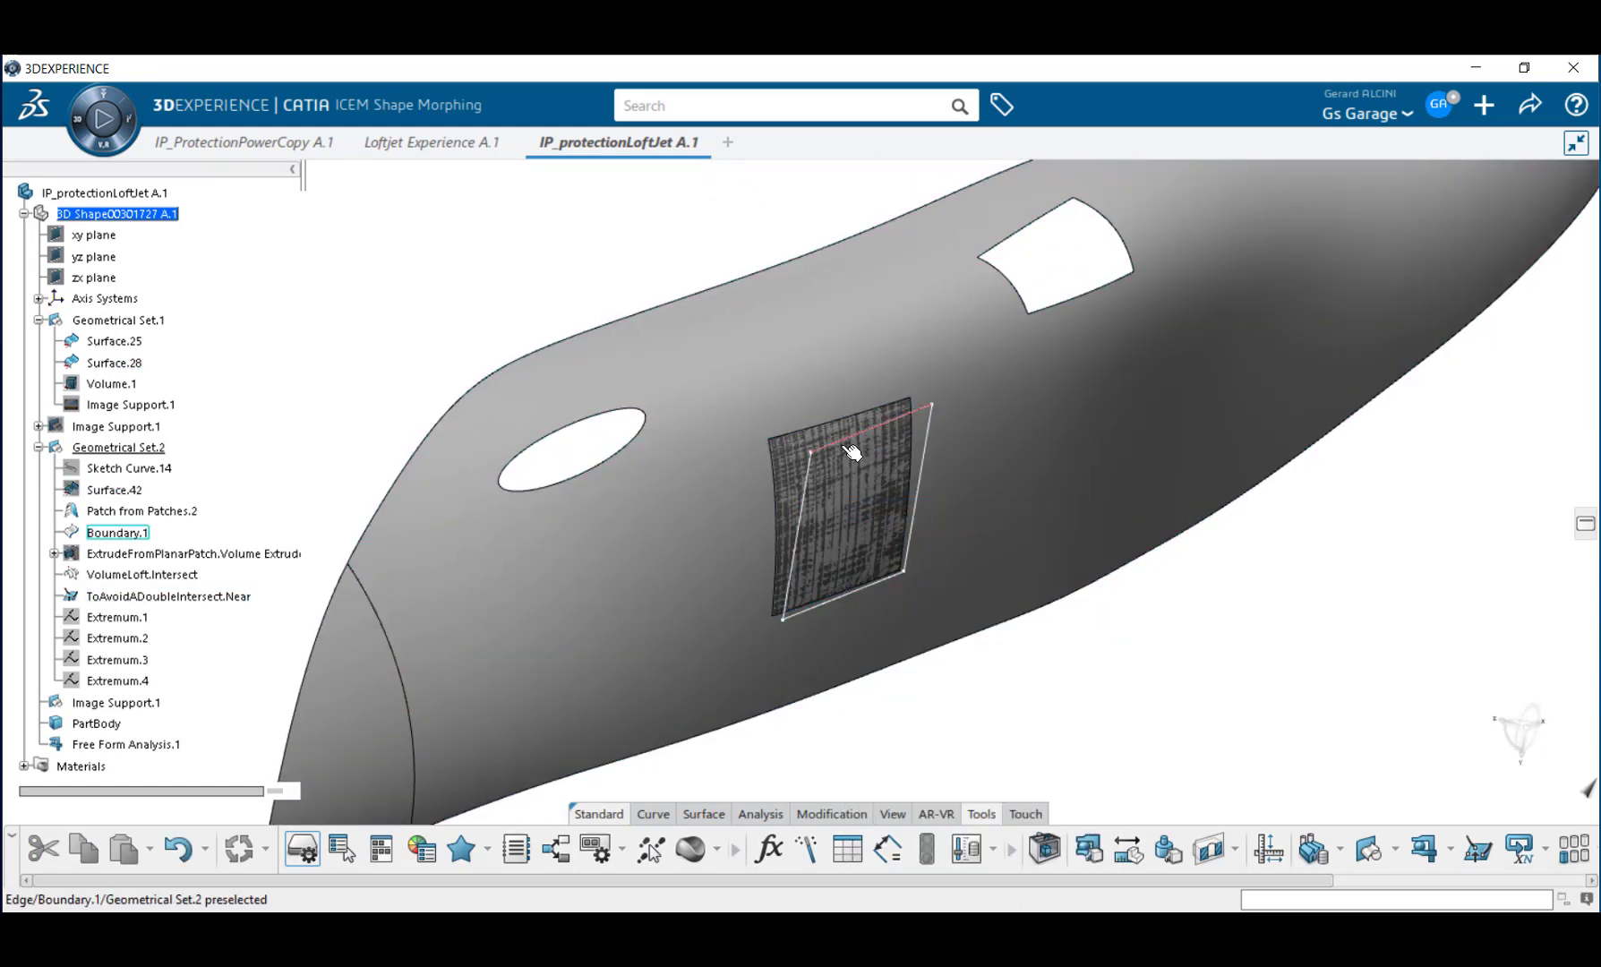
middle_drag(722, 527, 729, 661)
scroll(235, 645, down, 3)
click(236, 645)
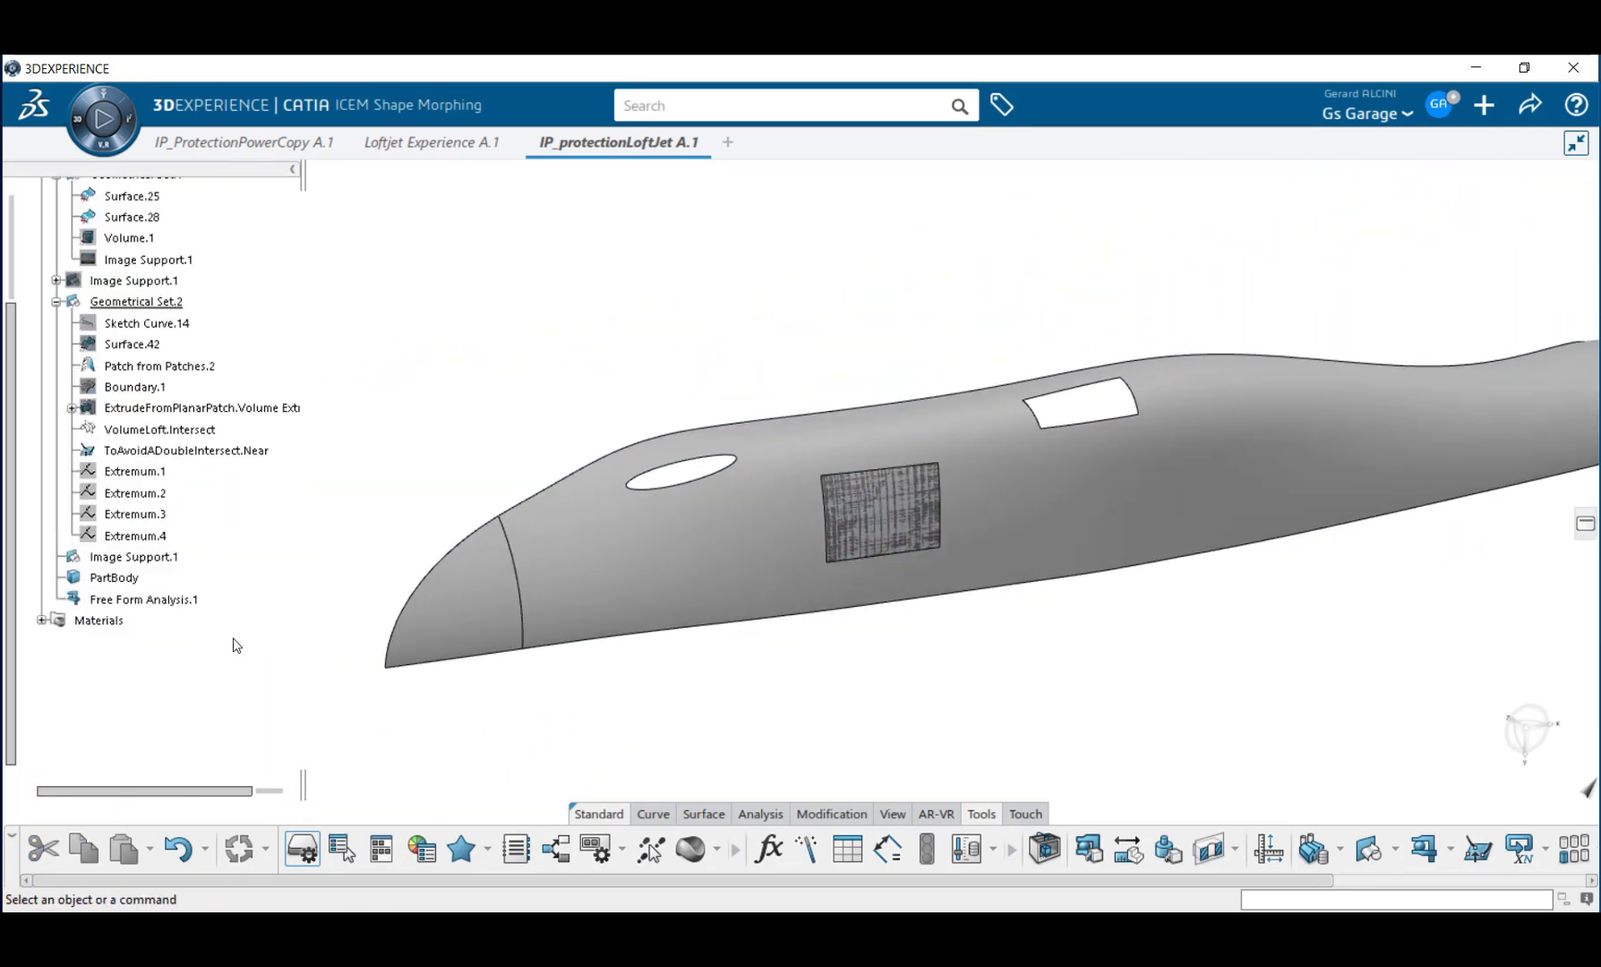
click(760, 814)
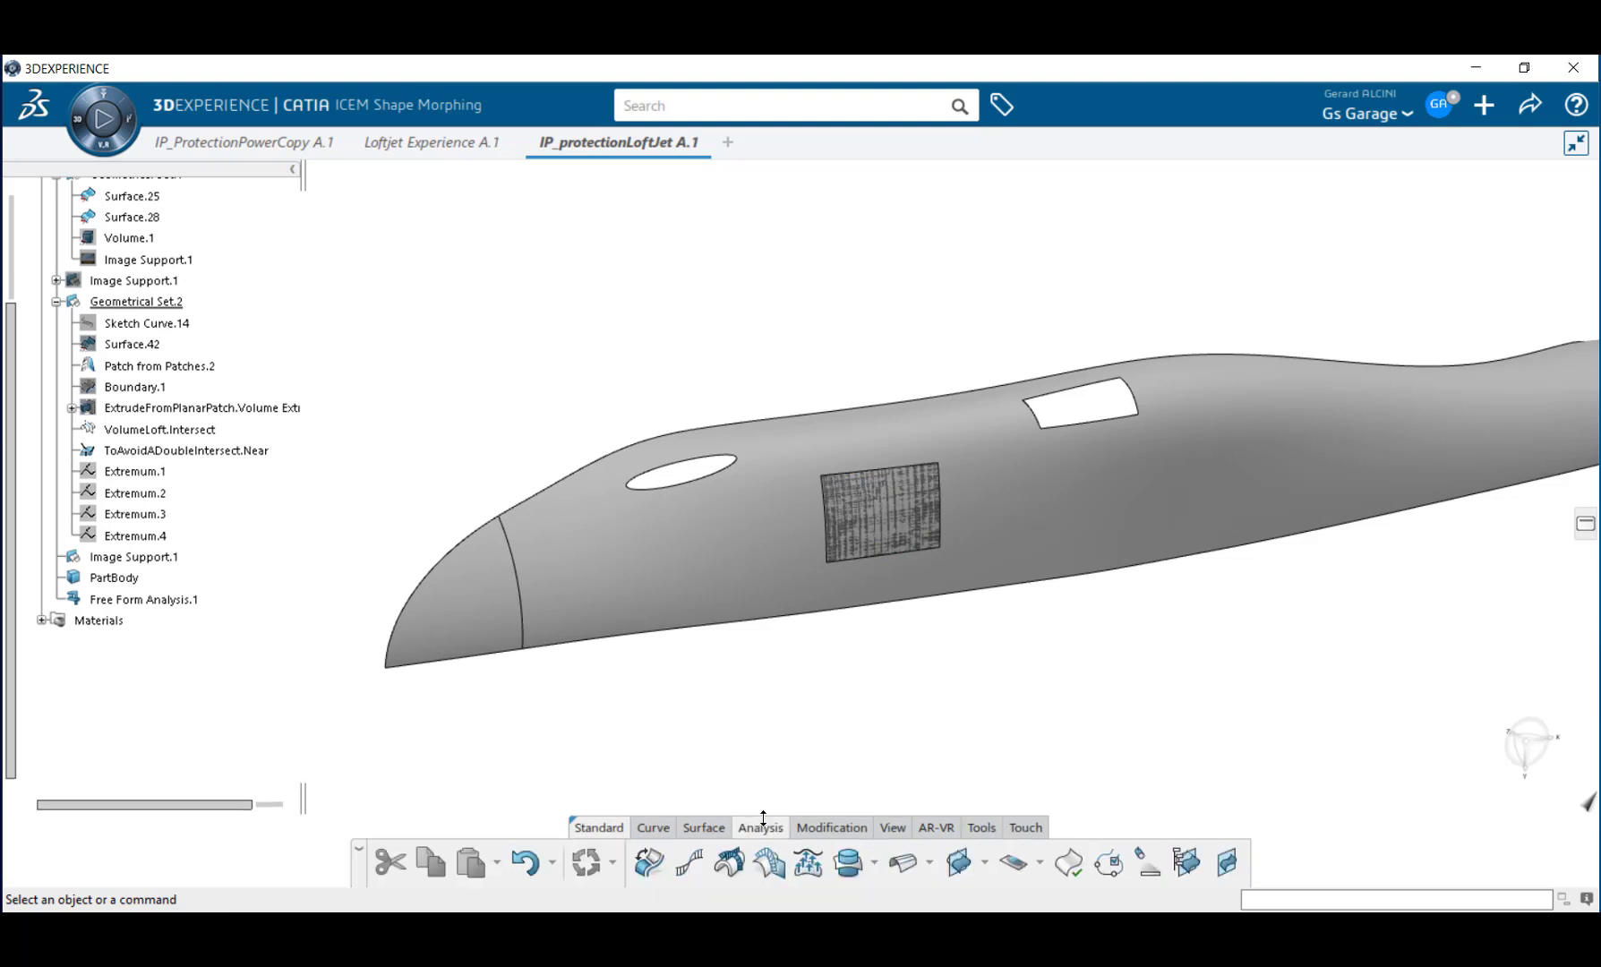
click(807, 860)
click(179, 450)
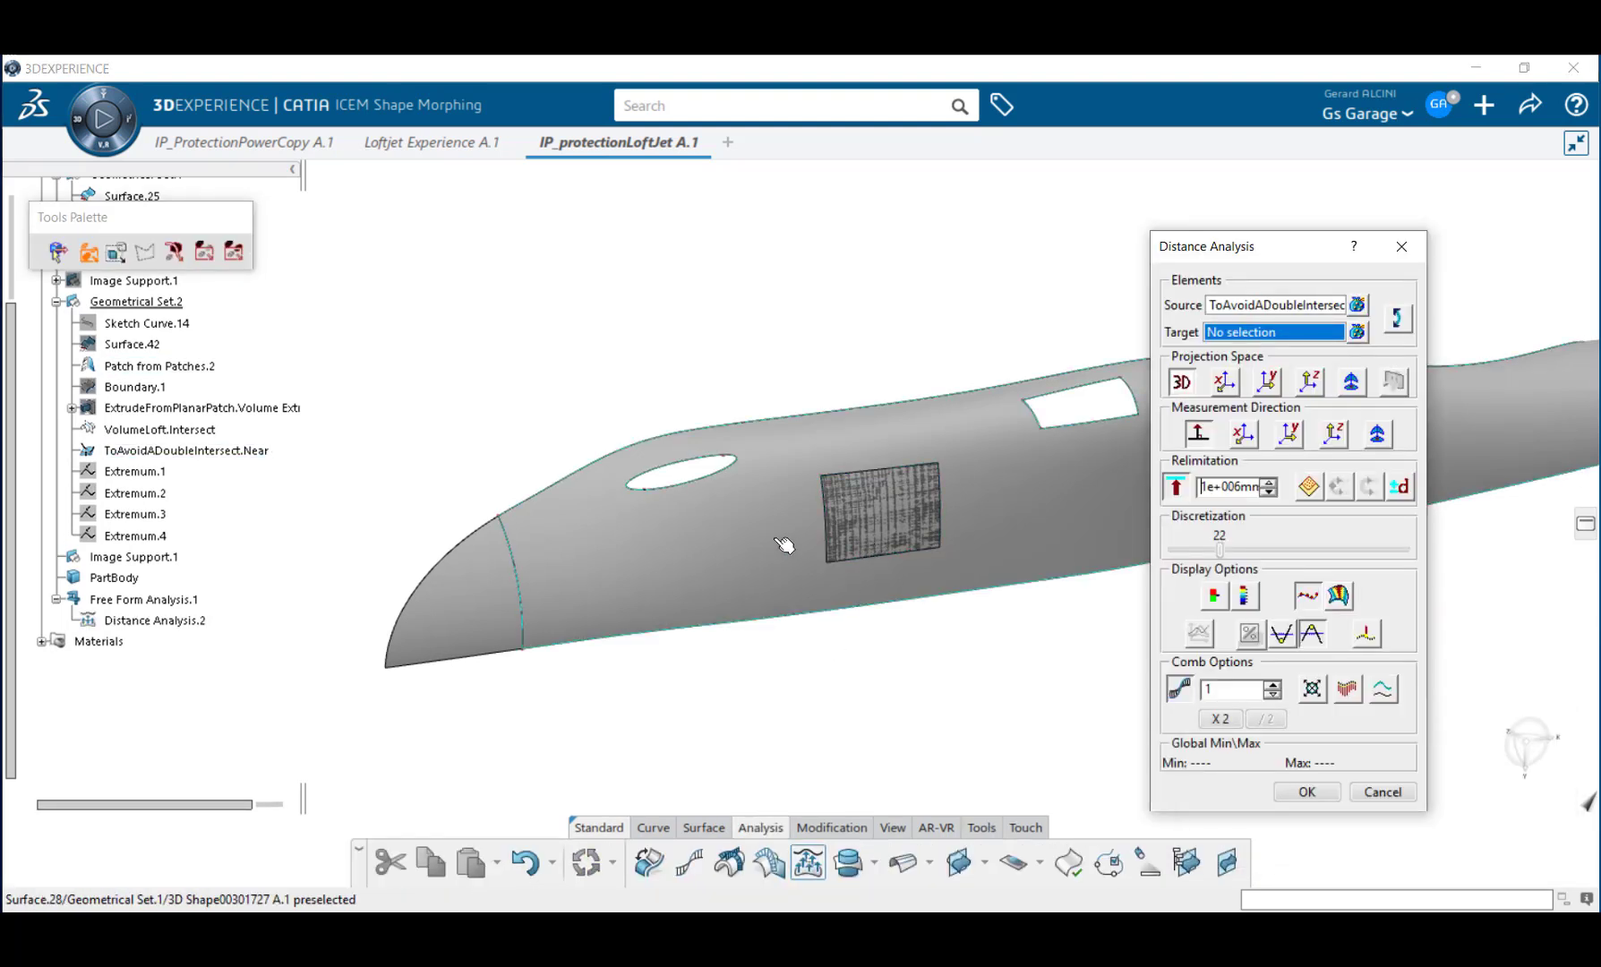
click(783, 542)
middle_drag(889, 644, 878, 714)
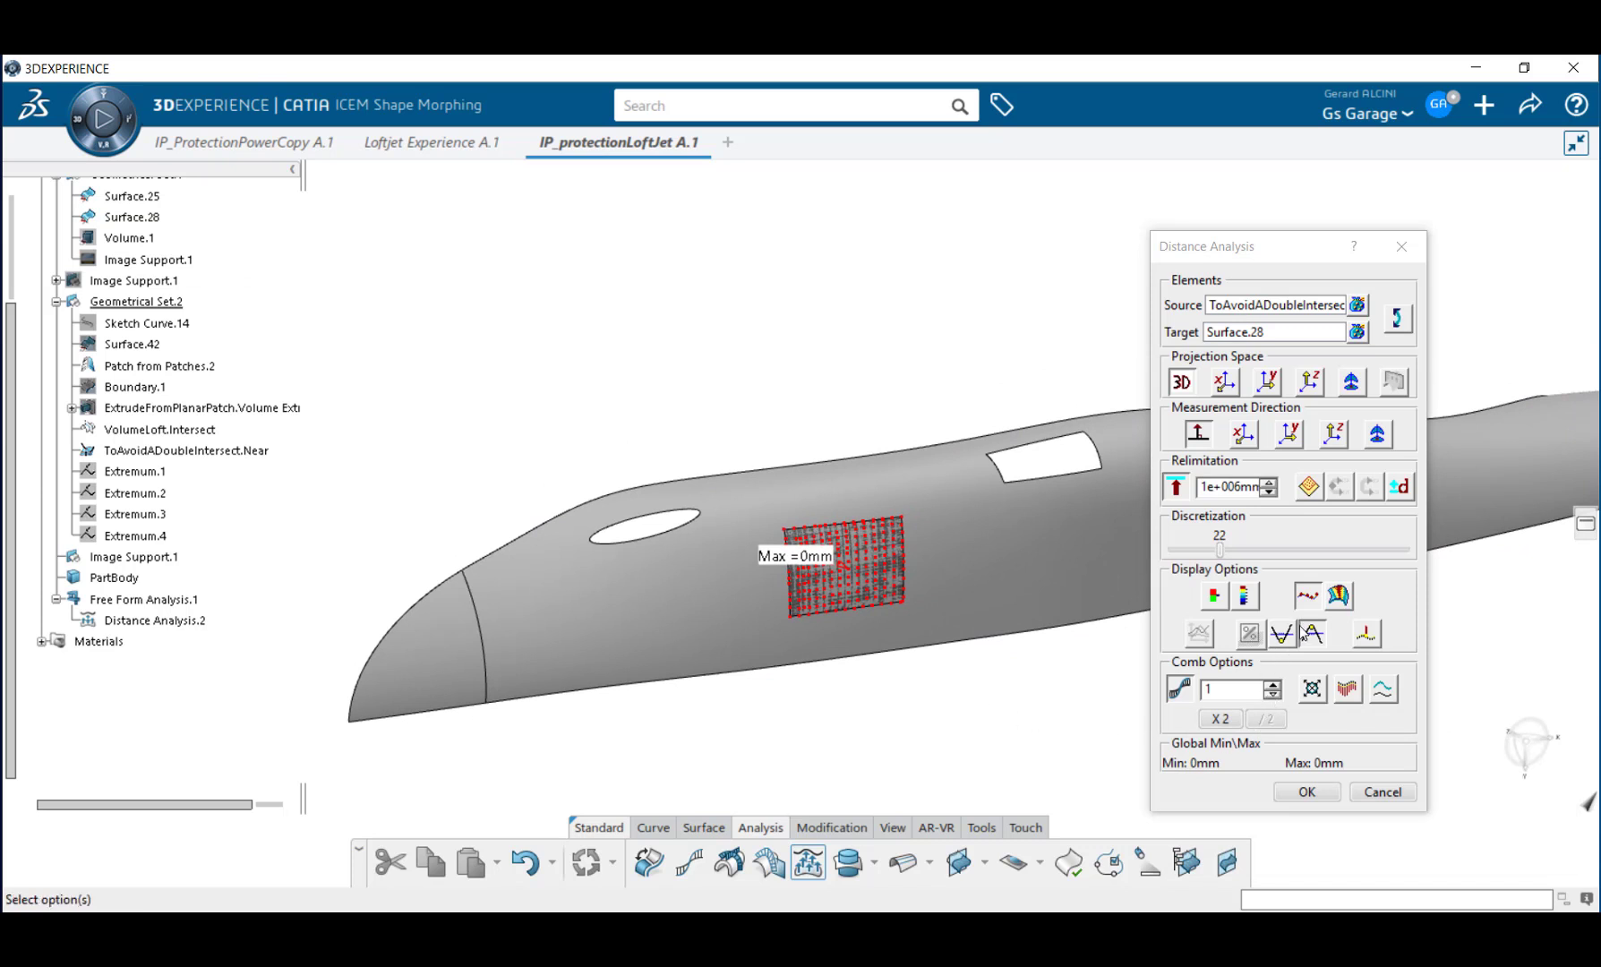
click(1248, 600)
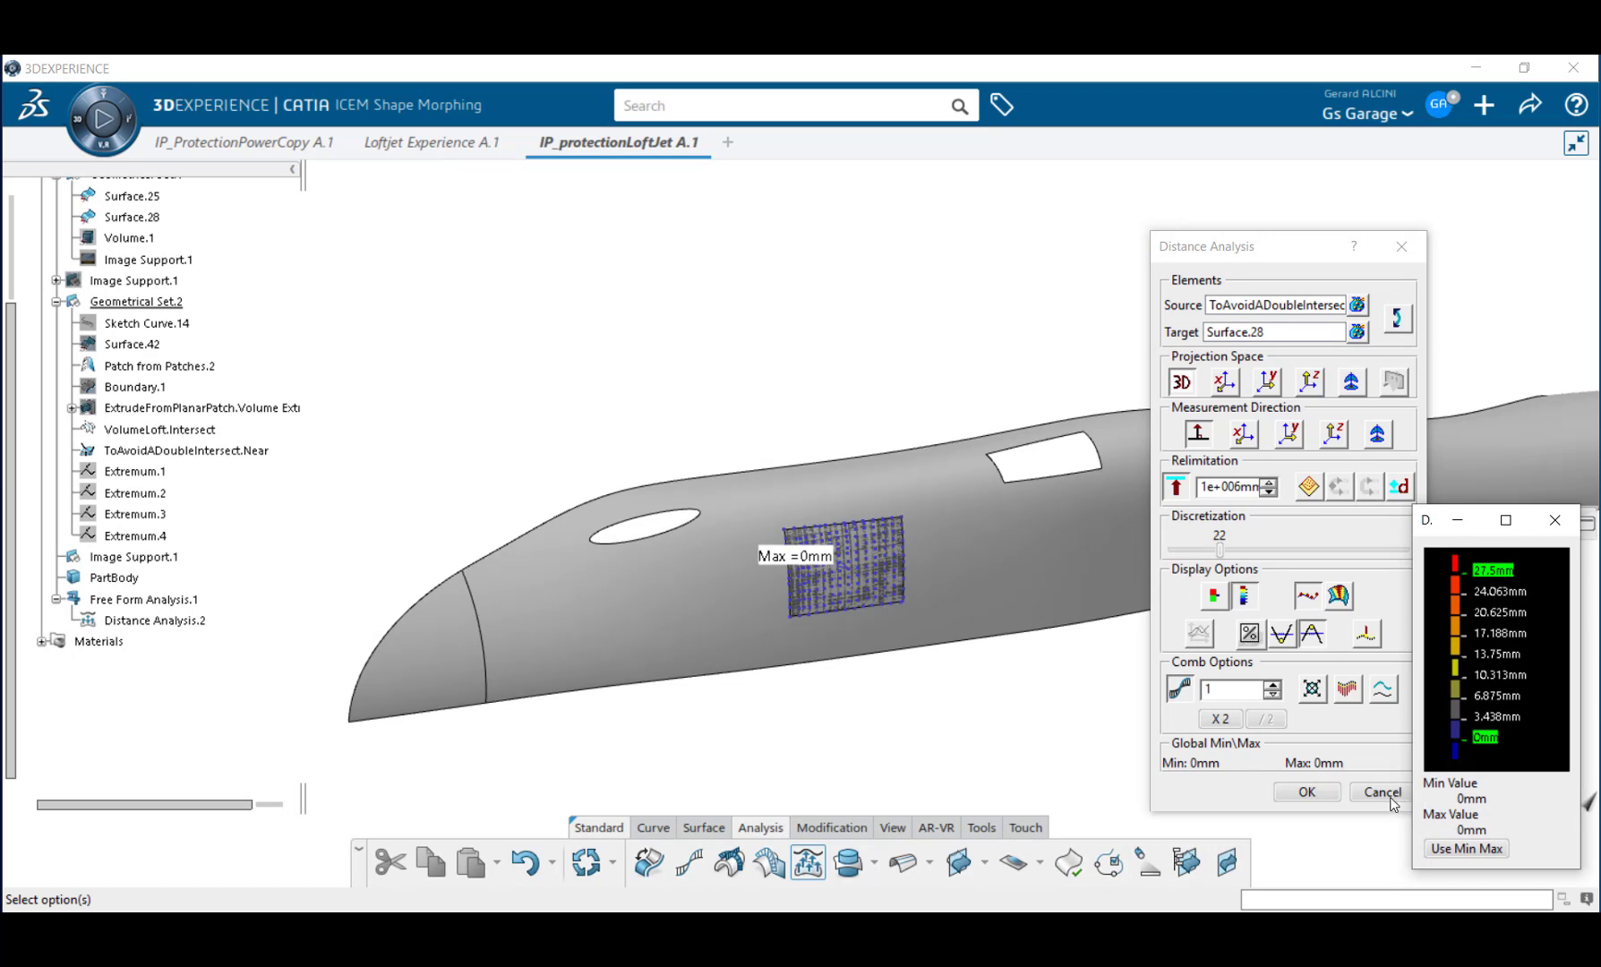
click(1390, 797)
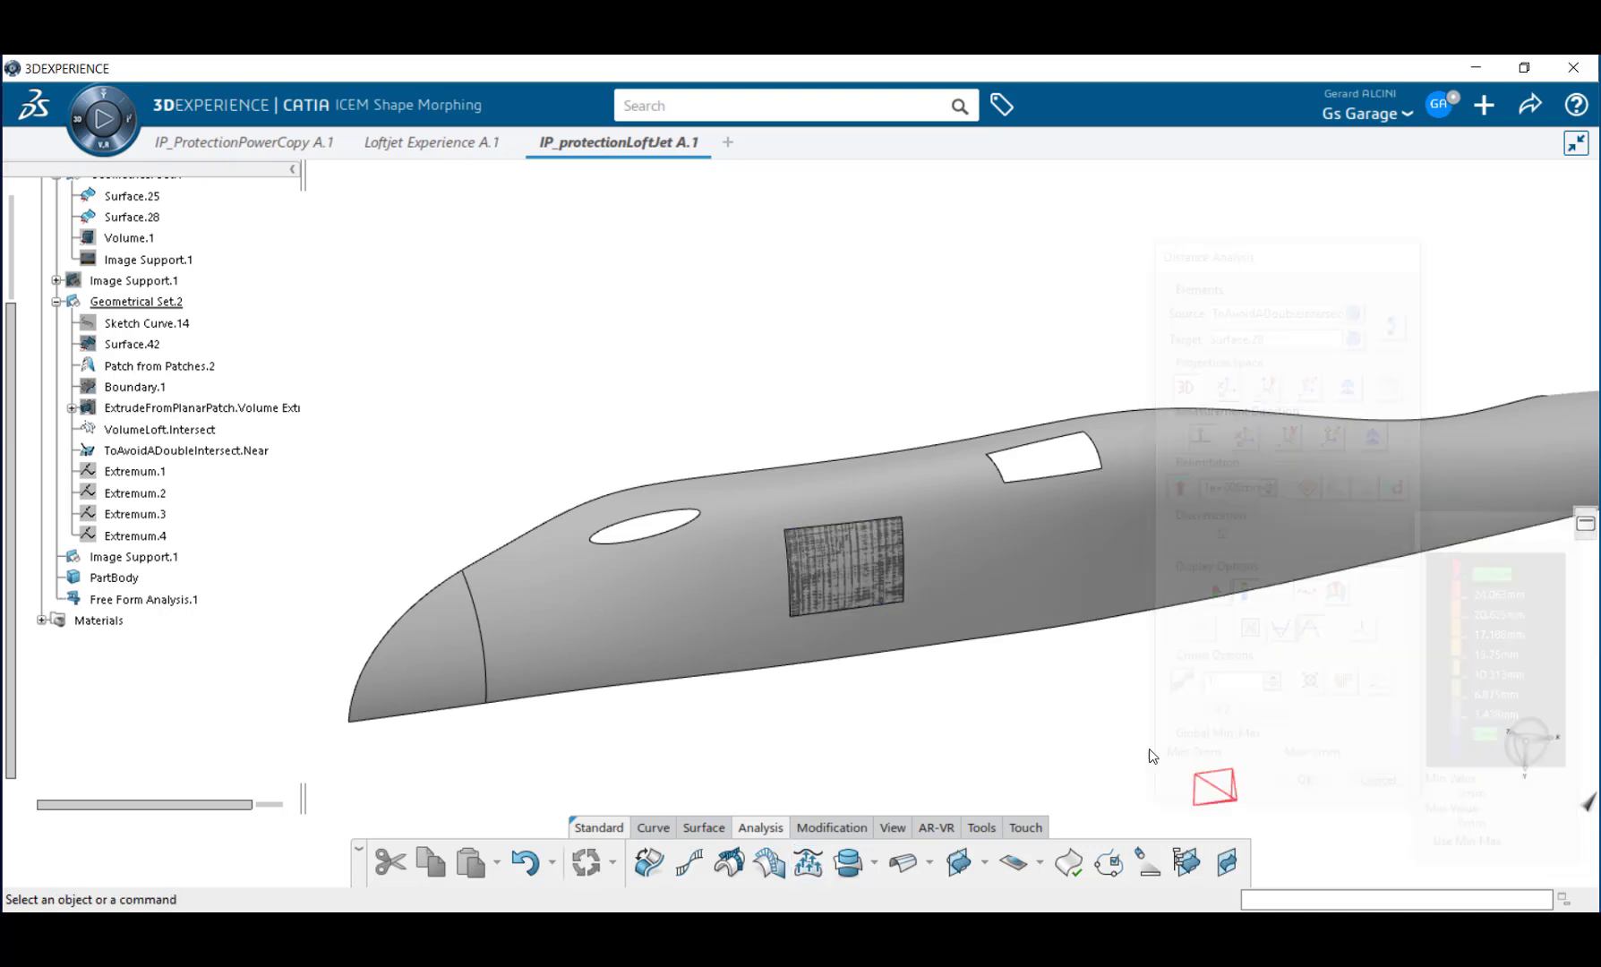
Show Surface.45 and the Cutting Plane Analysis.1 sections over the fuselage.
middle_drag(904, 676, 948, 712)
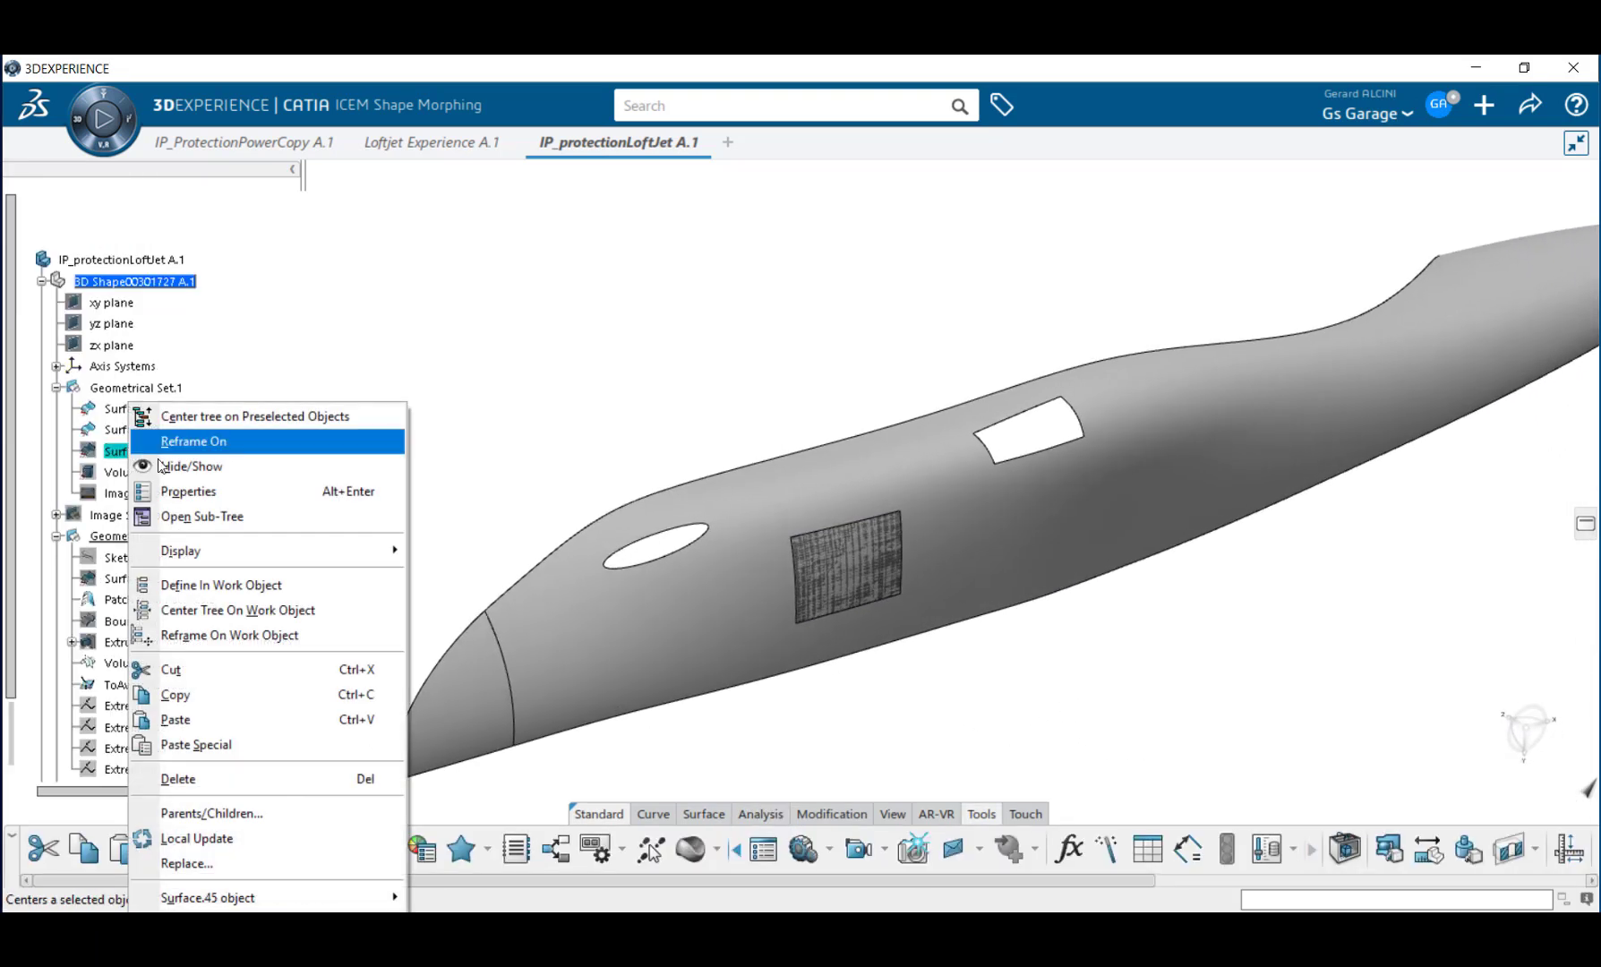
click(182, 467)
click(182, 467)
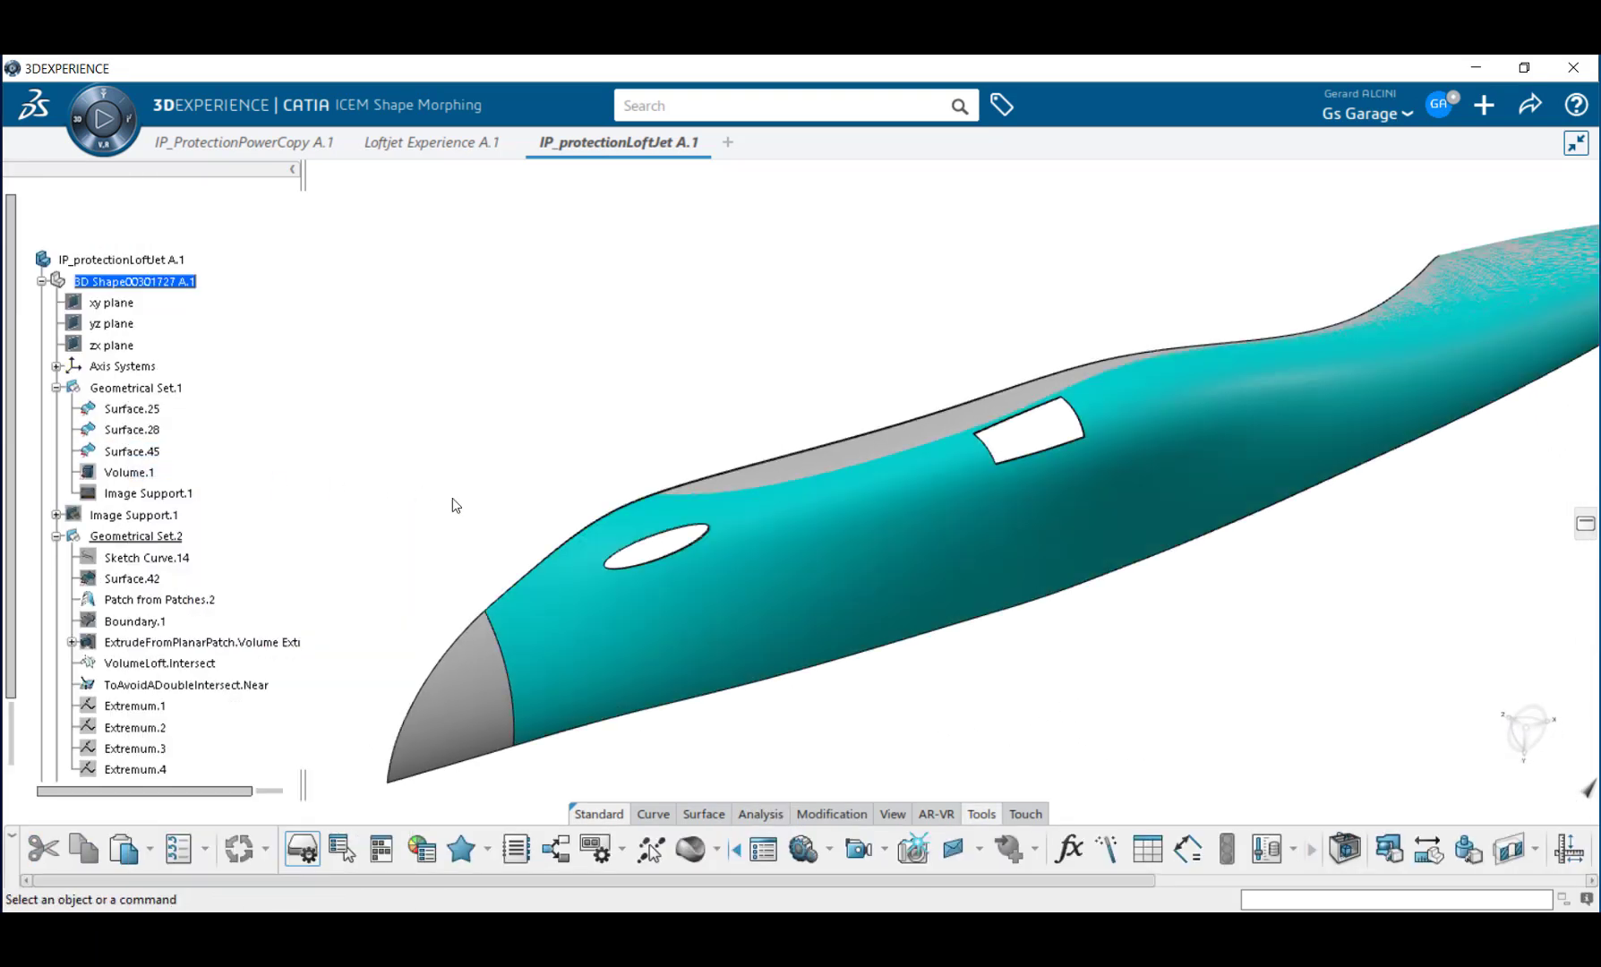
scroll(230, 663, down, 3)
right_click(170, 636)
click(185, 189)
middle_drag(834, 701, 573, 501)
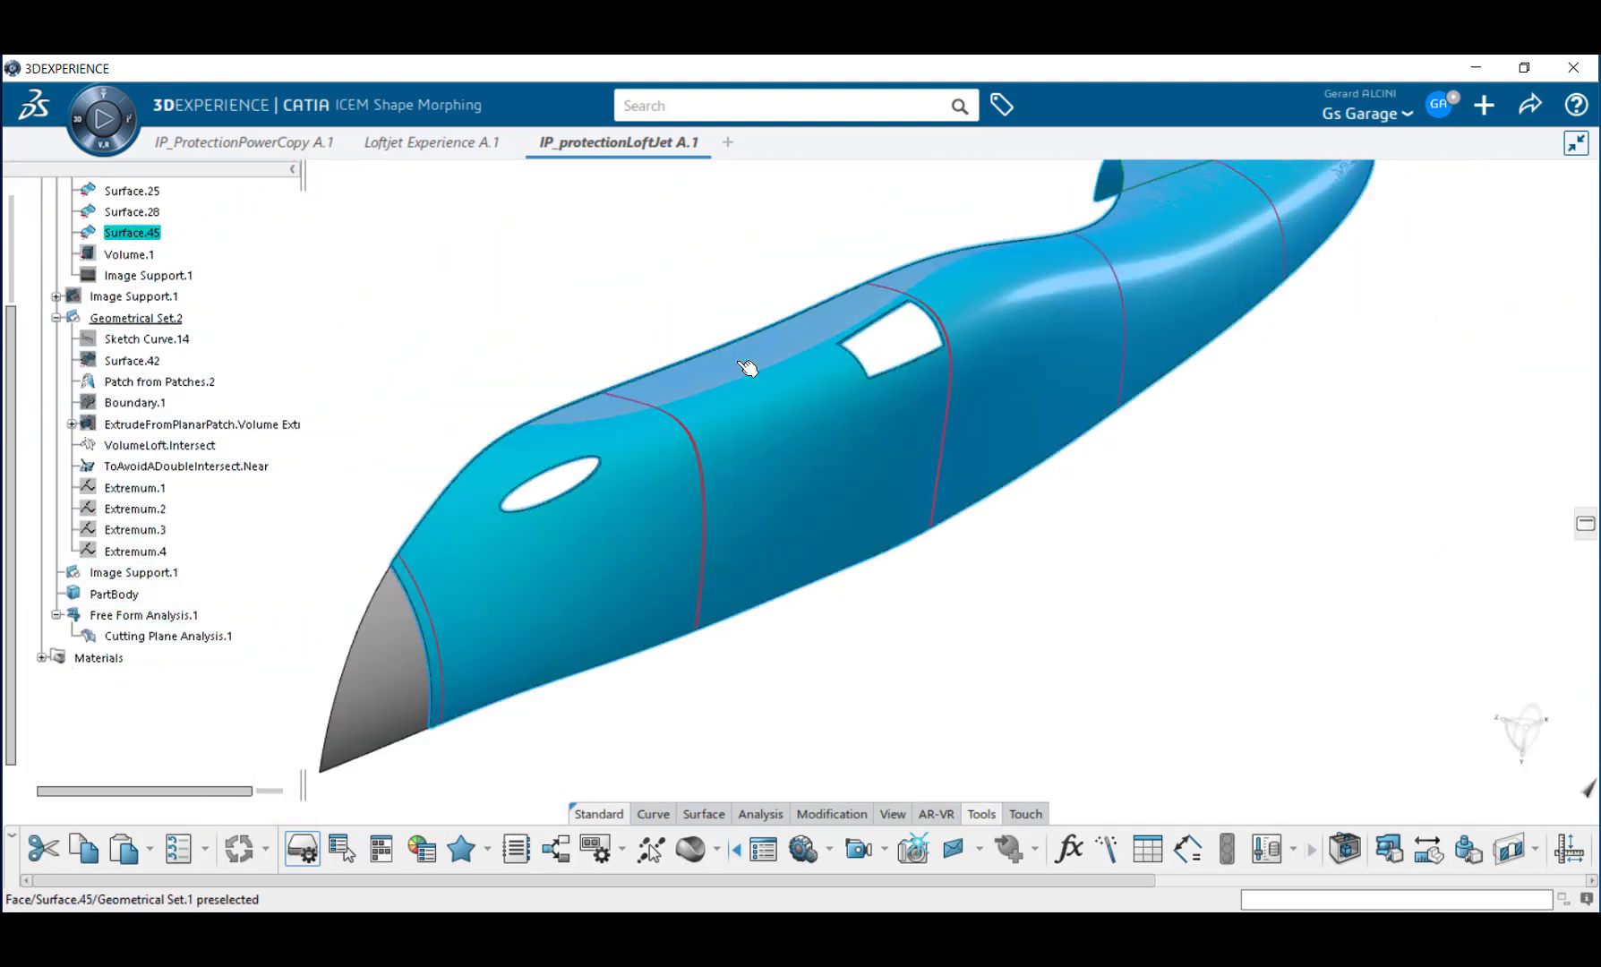
Replace Surface.28 with Surface.45.
right_click(143, 212)
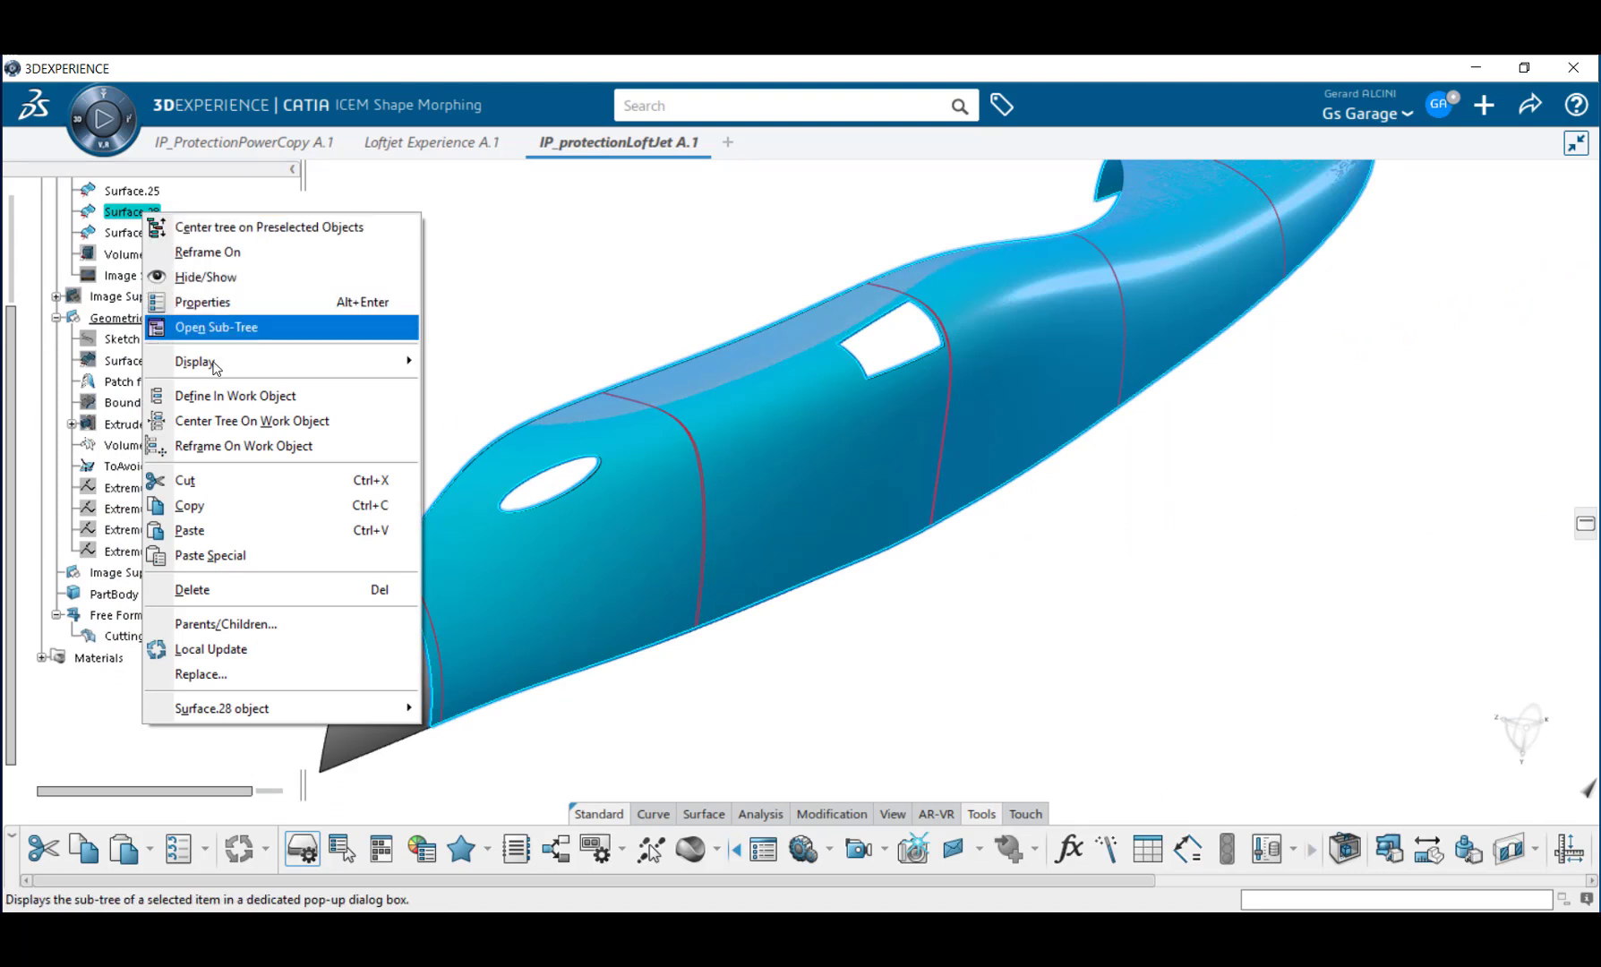
click(219, 667)
click(501, 649)
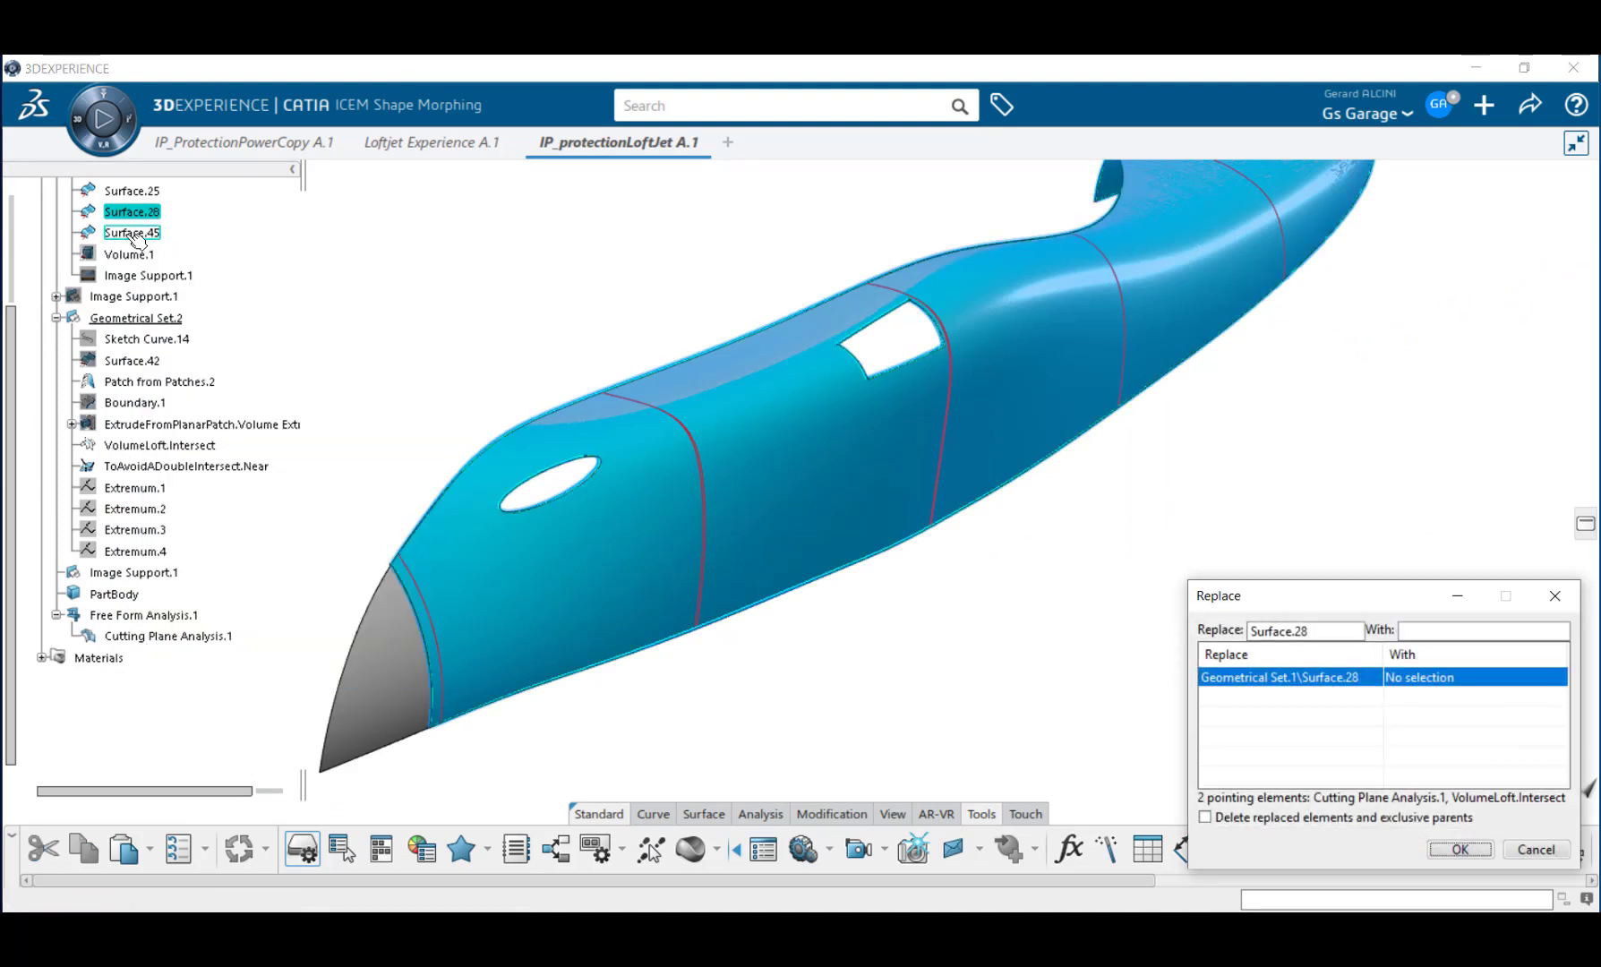
click(1459, 849)
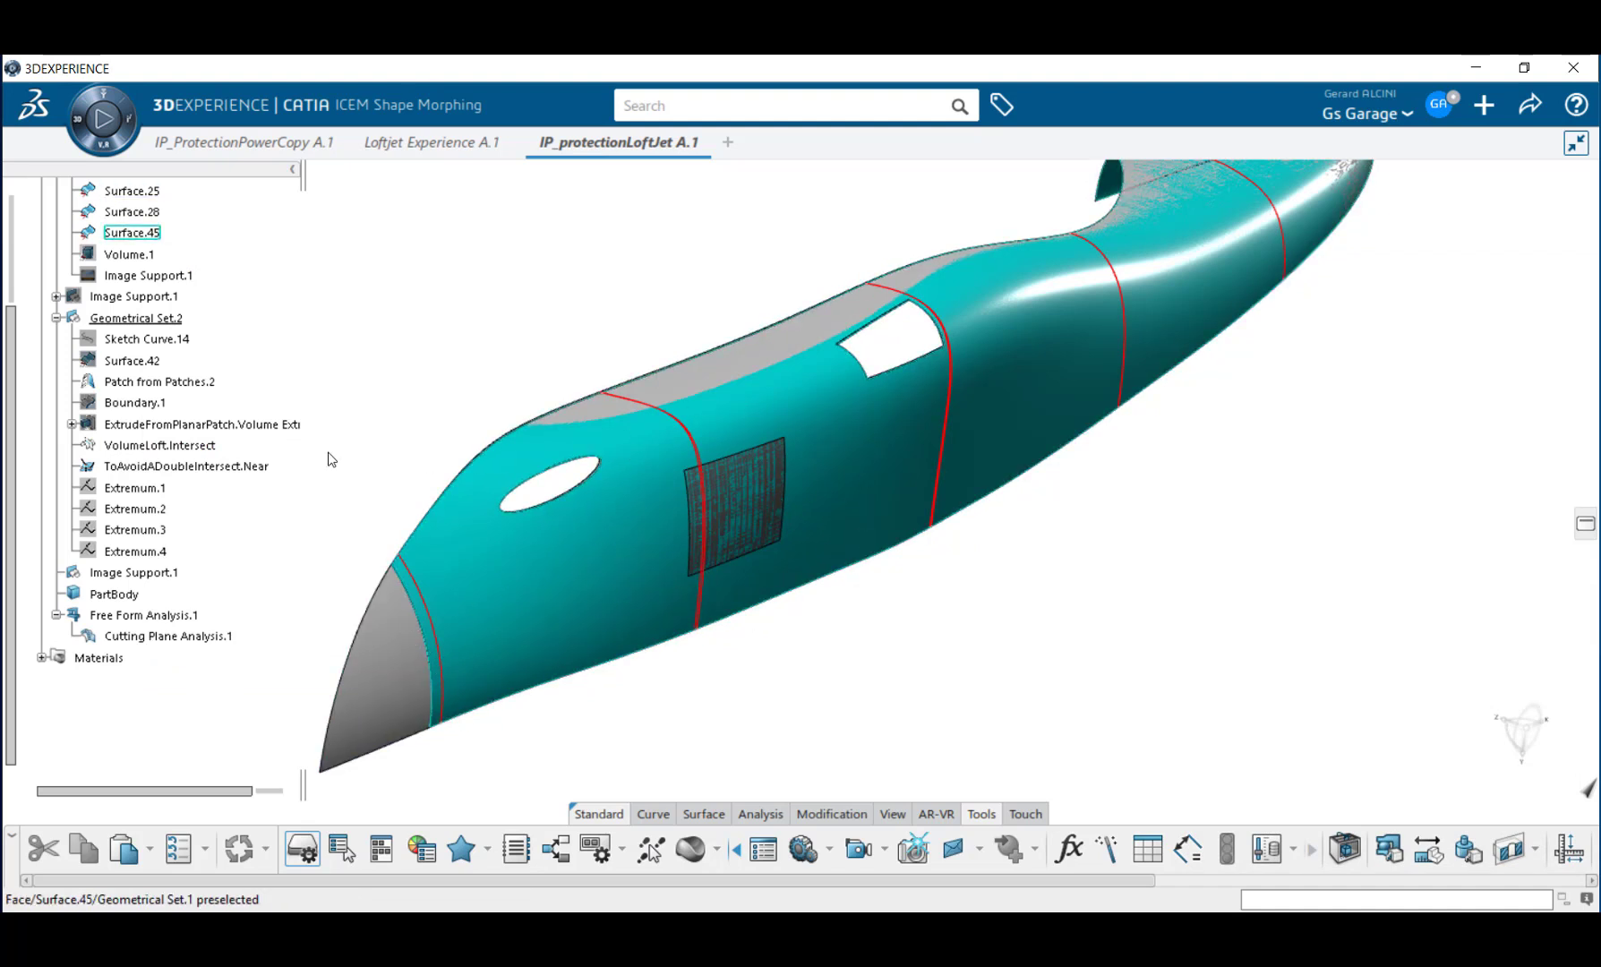
Activate the IP_protectionLoftJet root product and start creating a publication.
click(160, 382)
scroll(144, 376, up, 3)
click(130, 208)
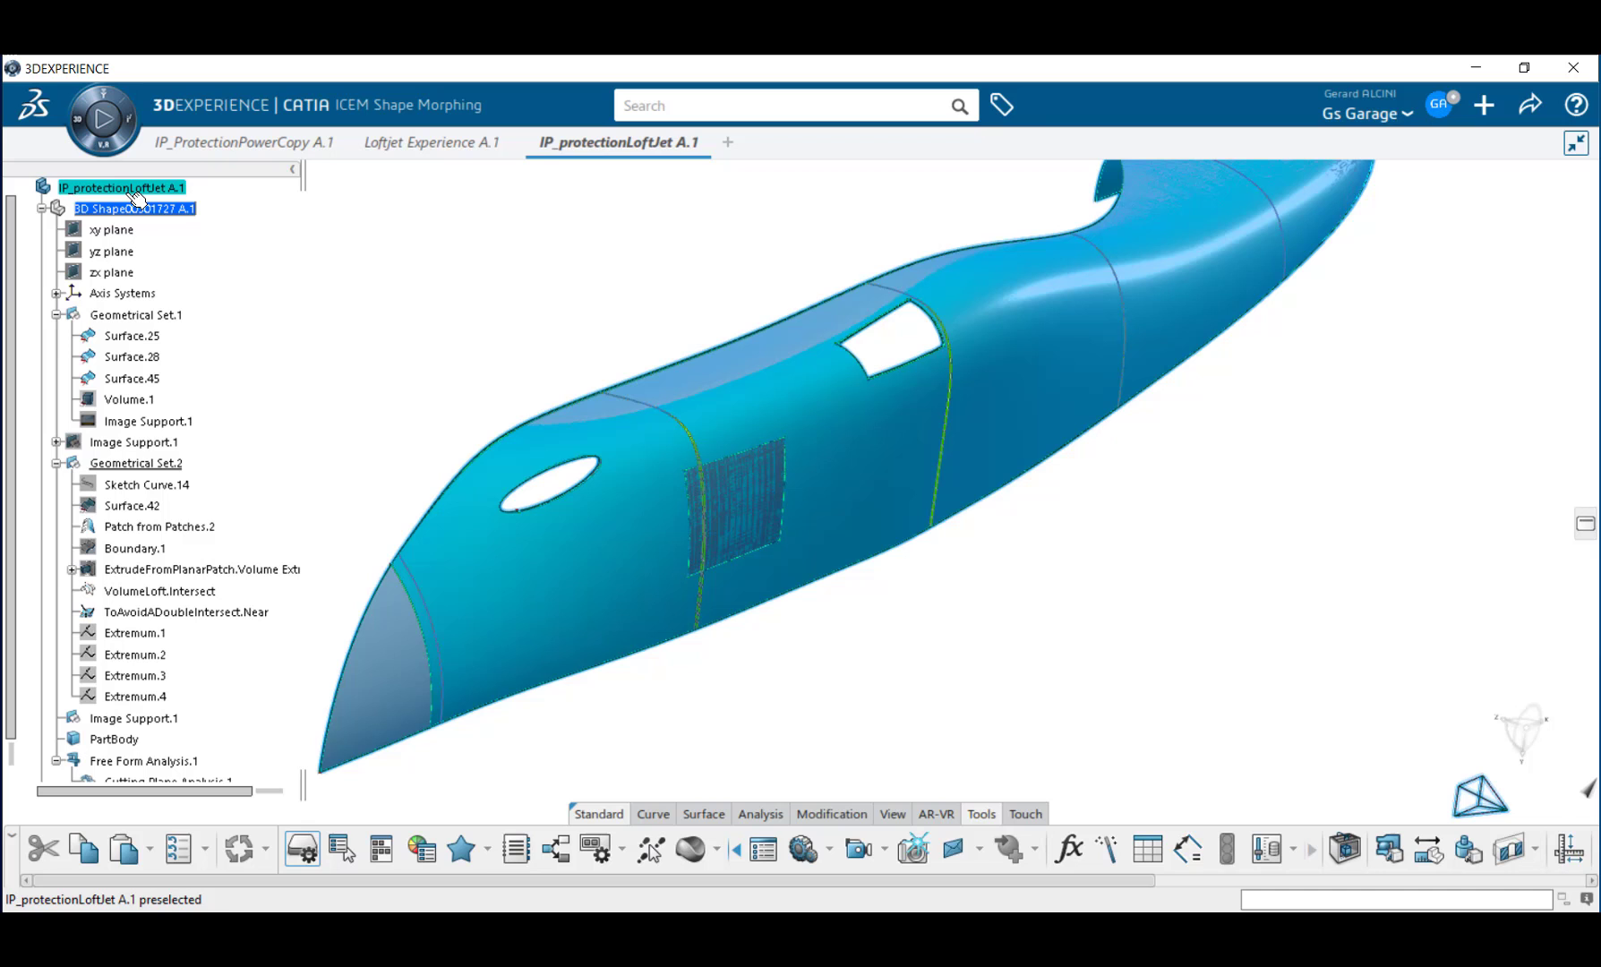
double_click(134, 189)
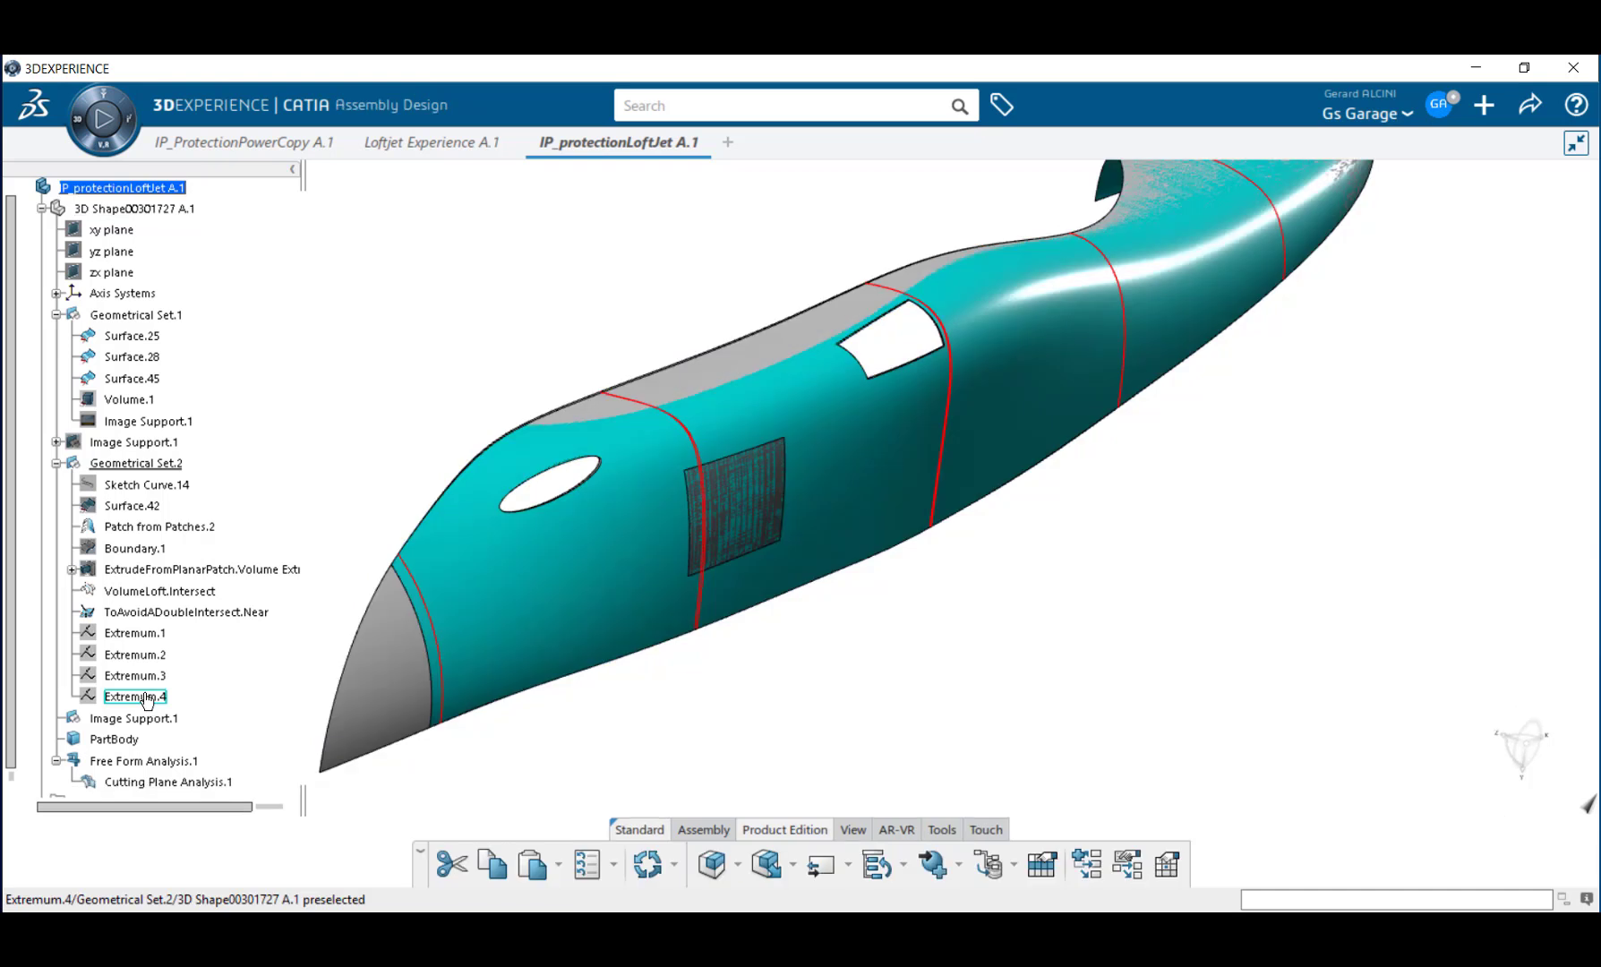
click(931, 865)
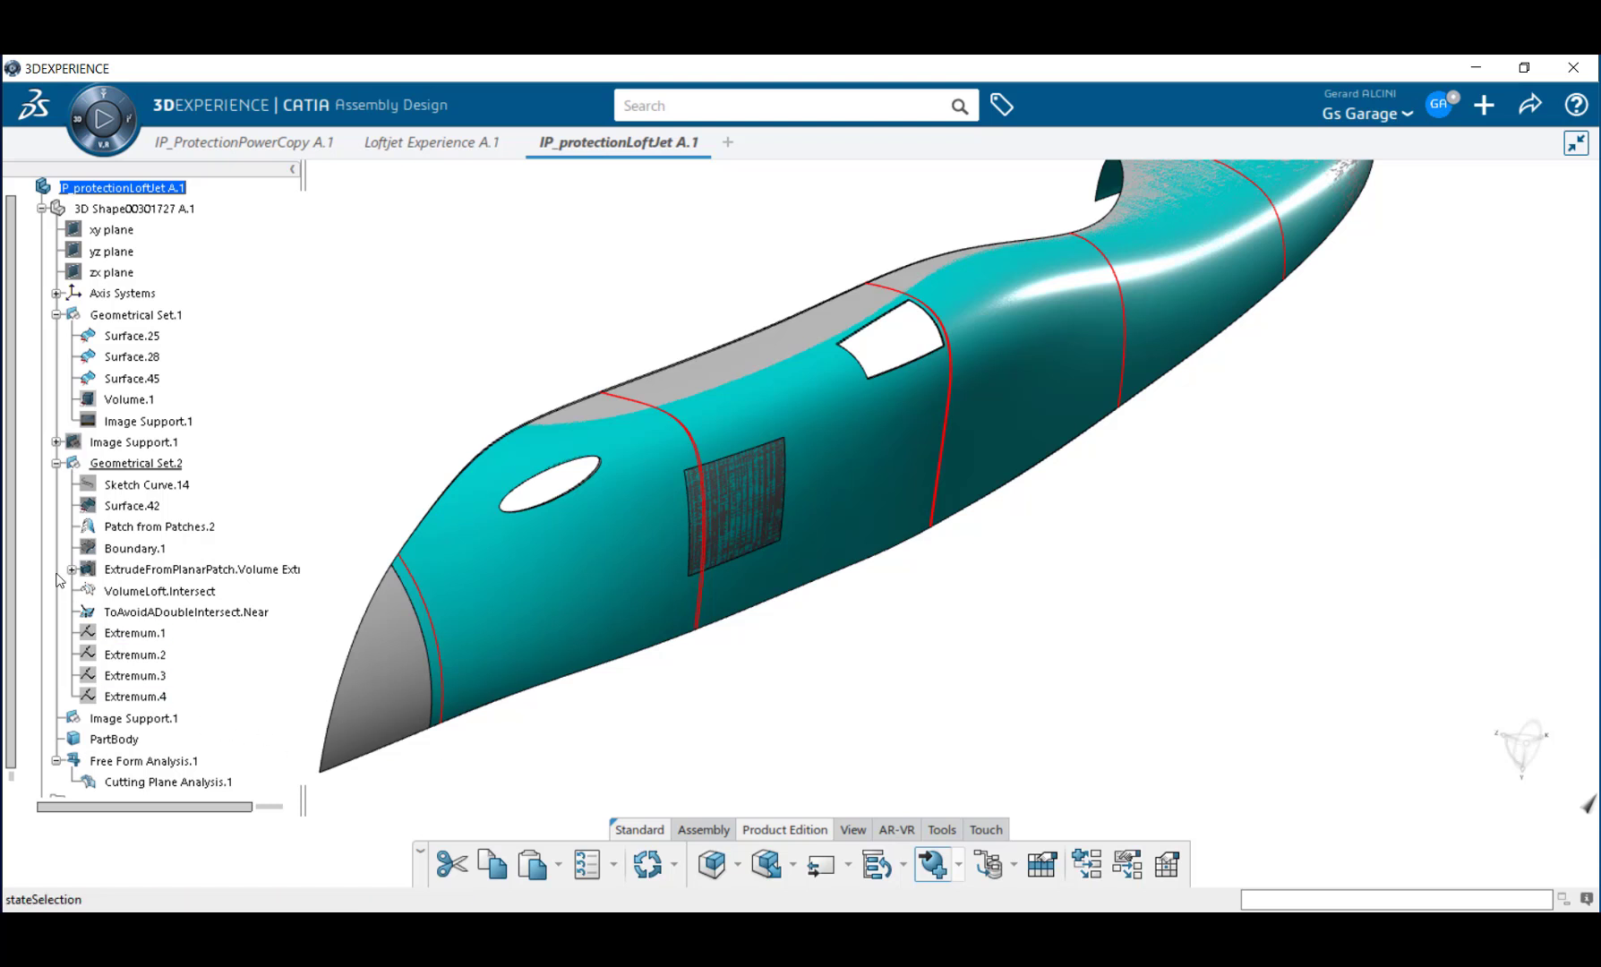
Publish Patch from Patches.2 as SupplierPatch and verify it under Publications.
scroll(14, 582, down, 1)
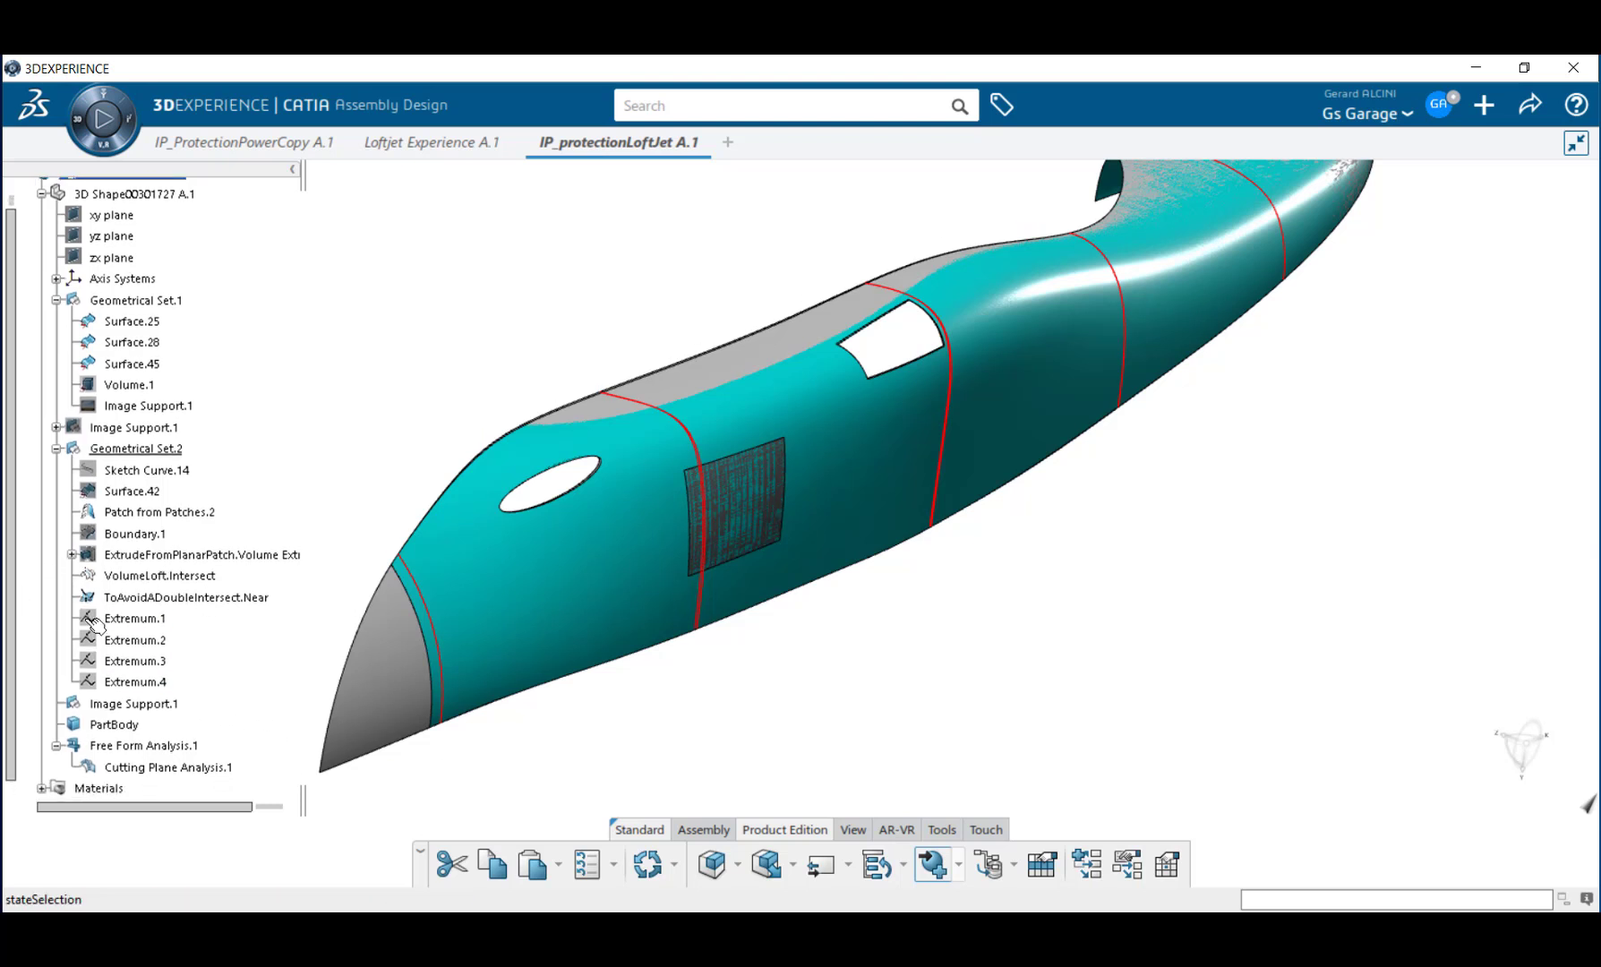
click(143, 513)
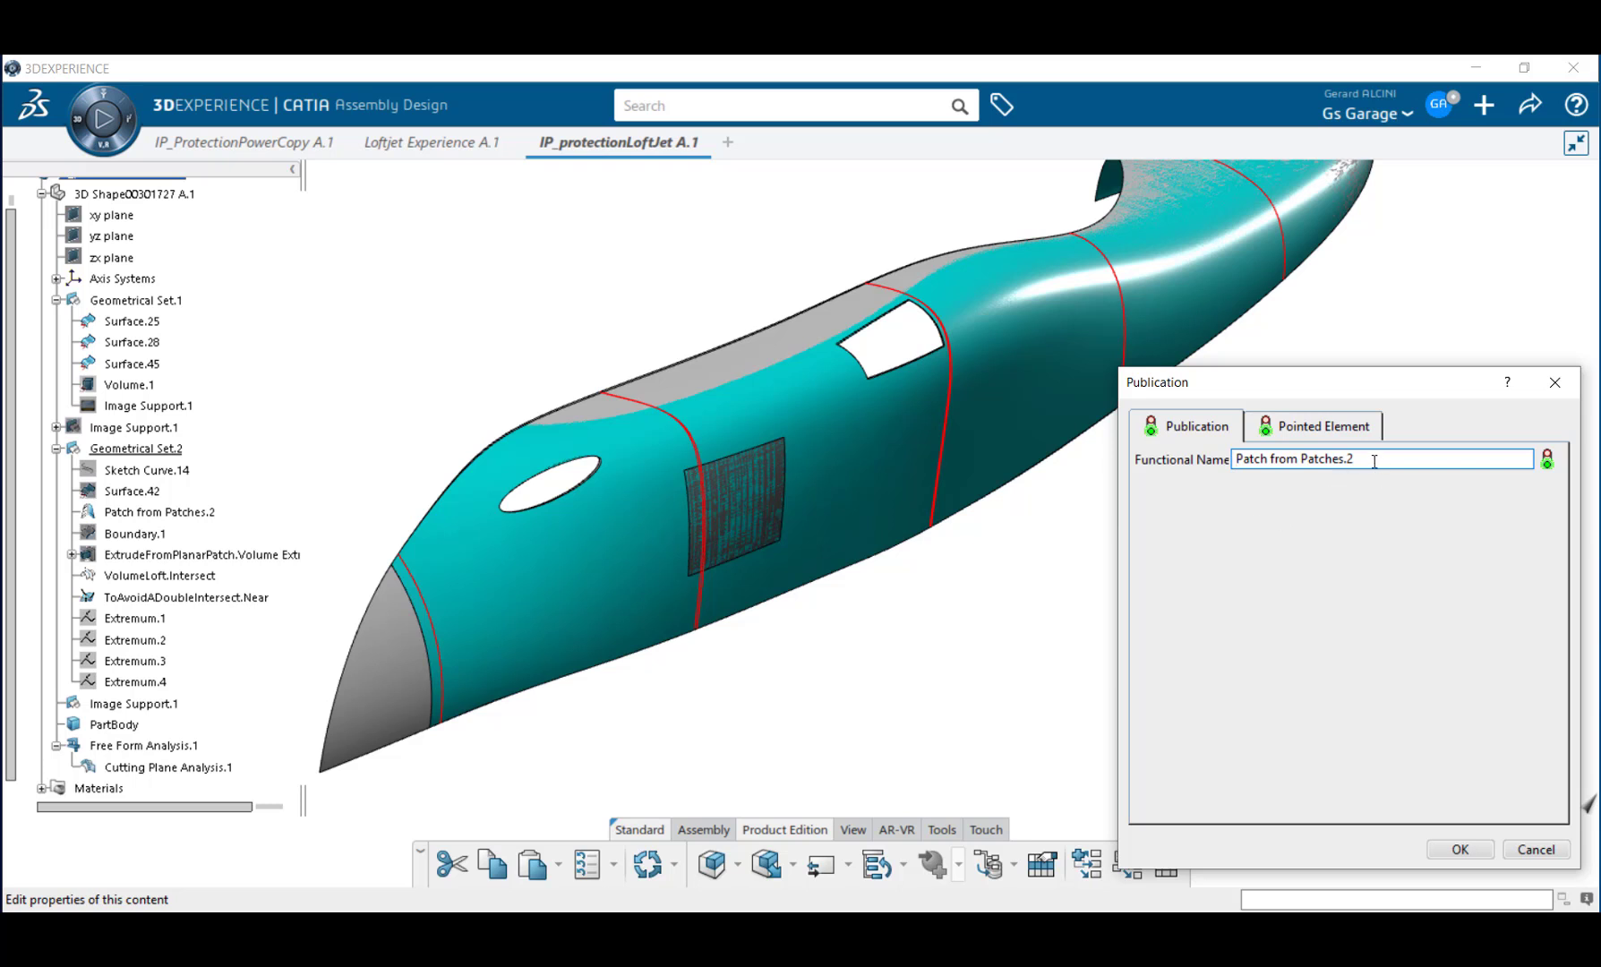
drag(1375, 461, 1173, 463)
text(SupplierPatch)
key(Return)
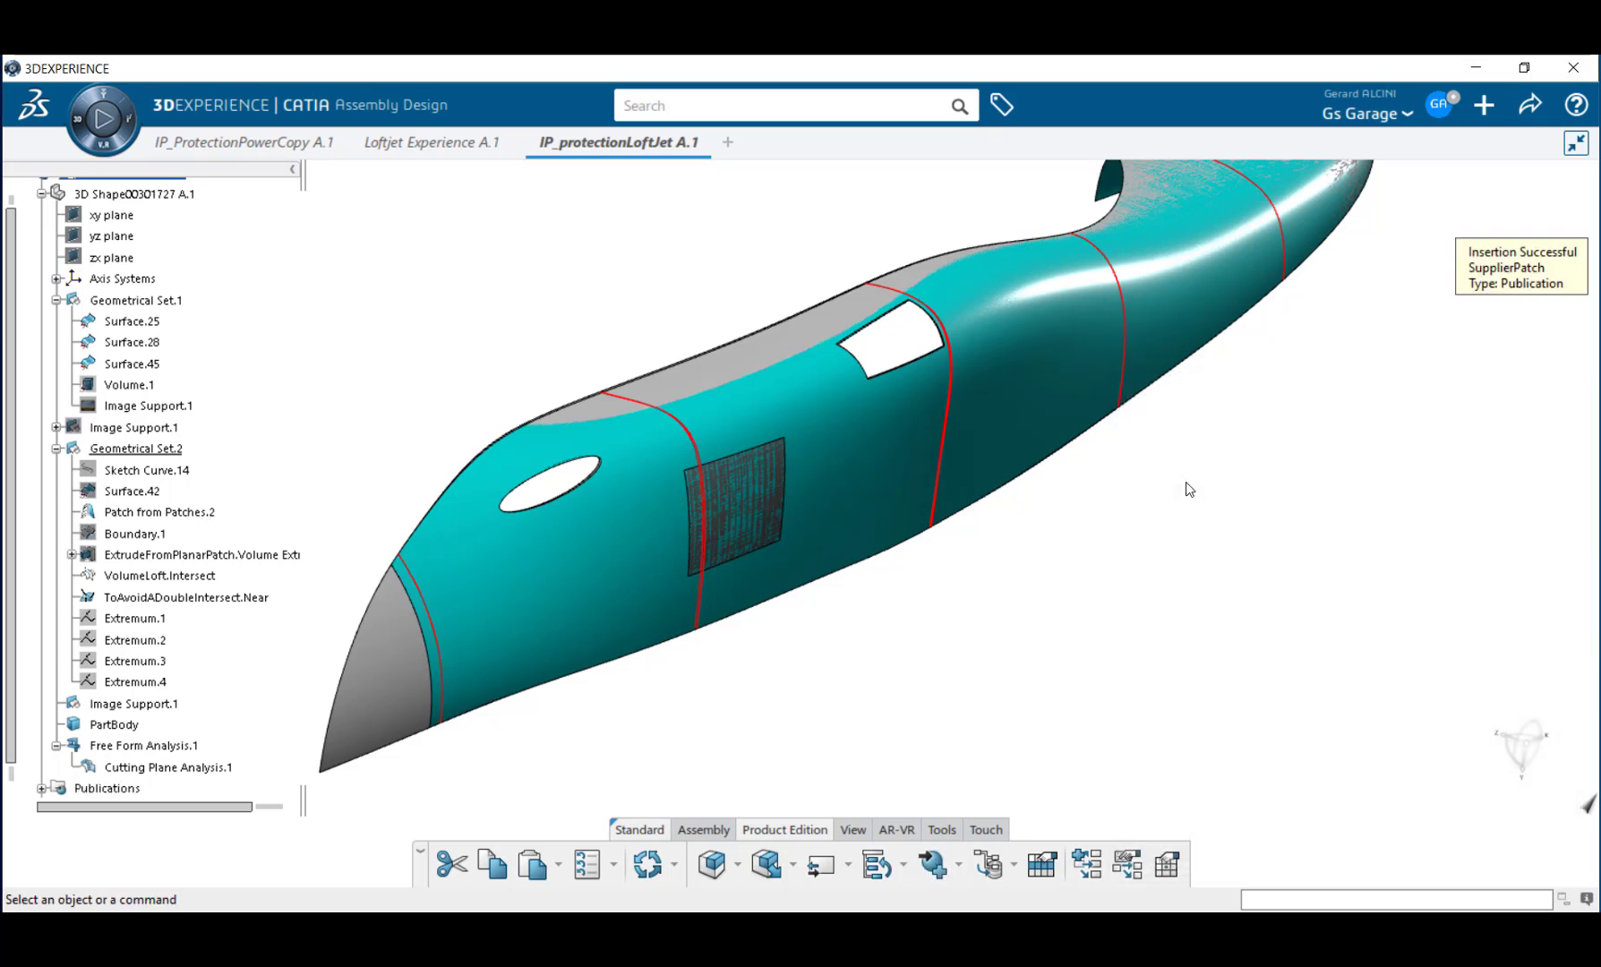
click(41, 788)
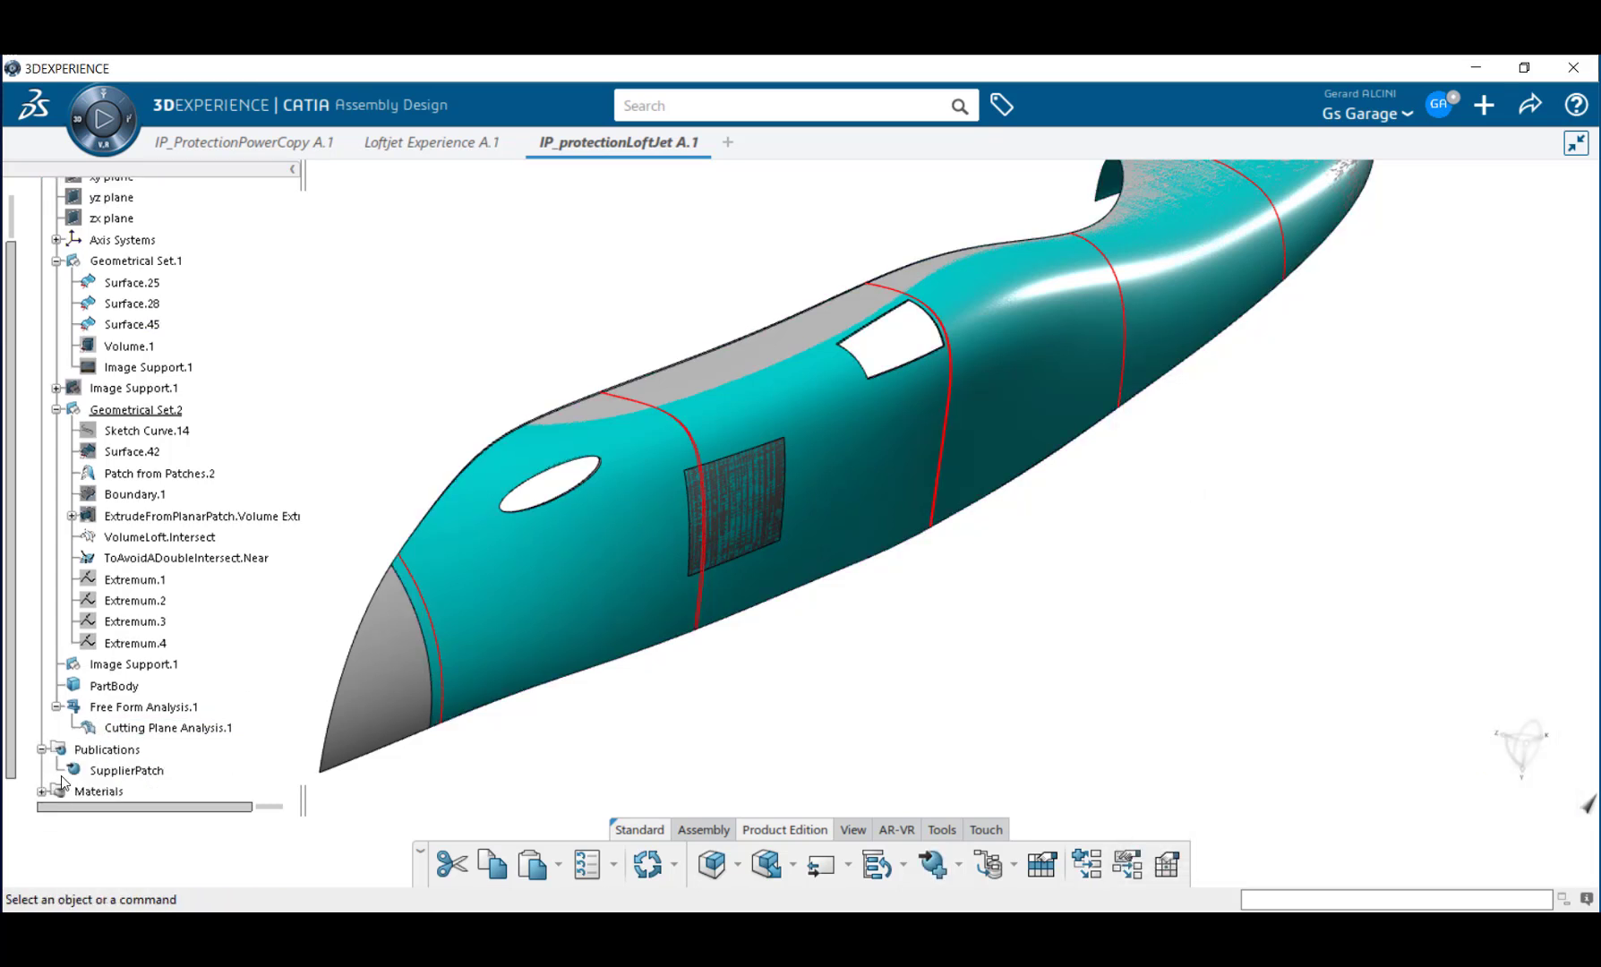
click(126, 770)
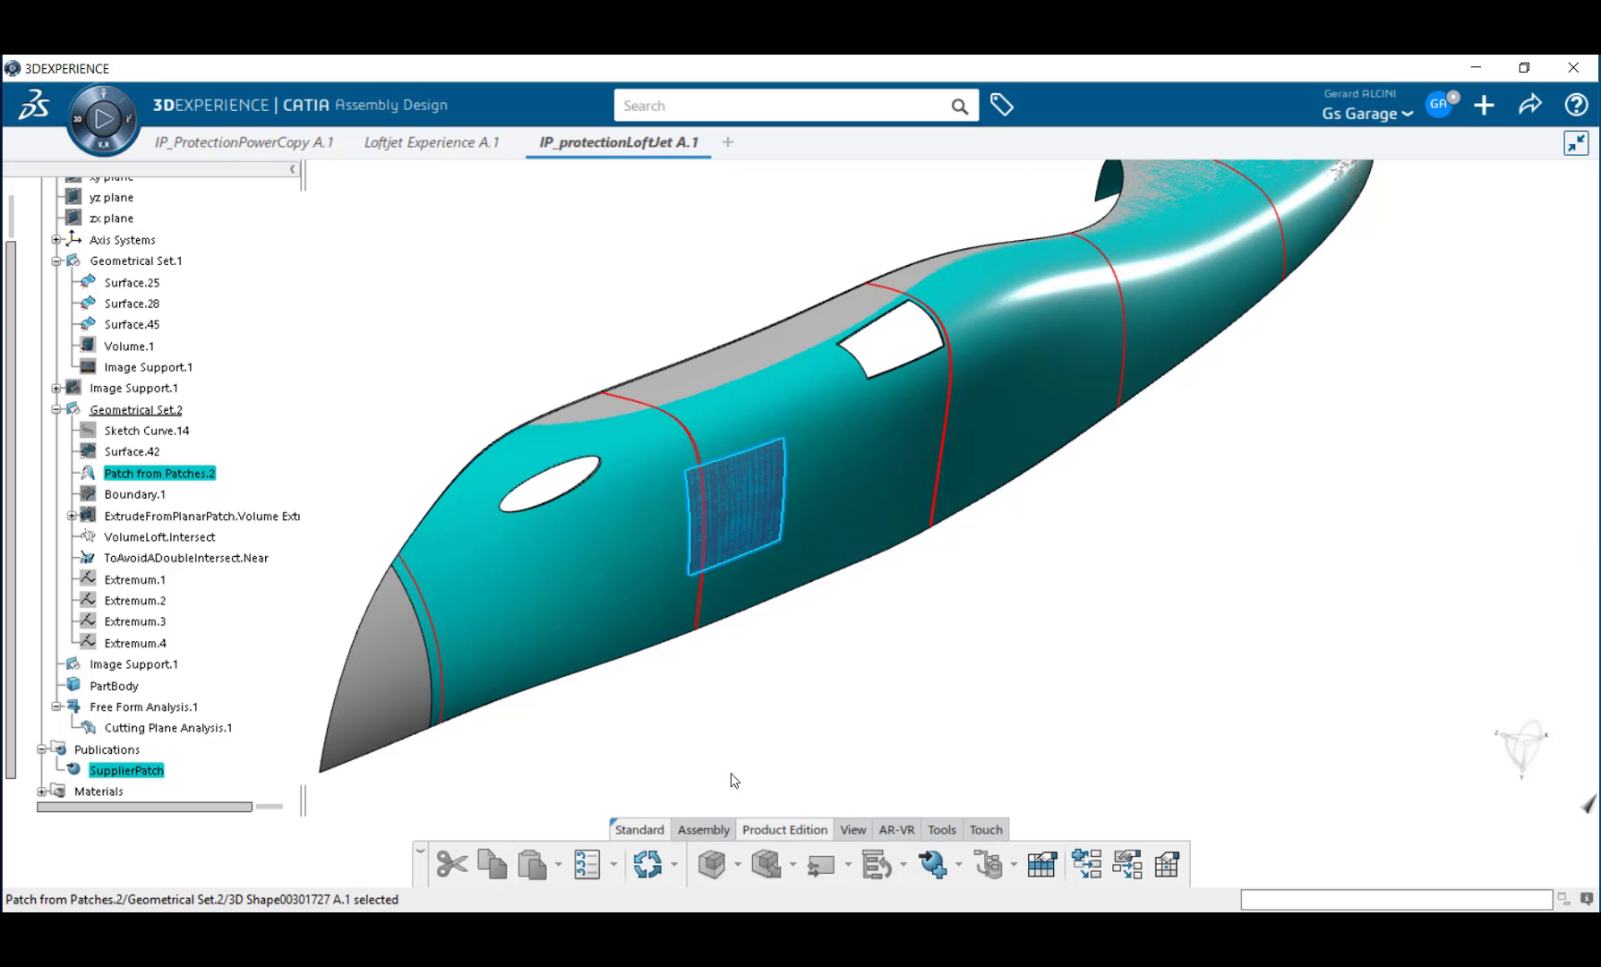
Create a new 3D part and copy Patch from Patches.2 from the loft model.
click(732, 781)
click(1484, 104)
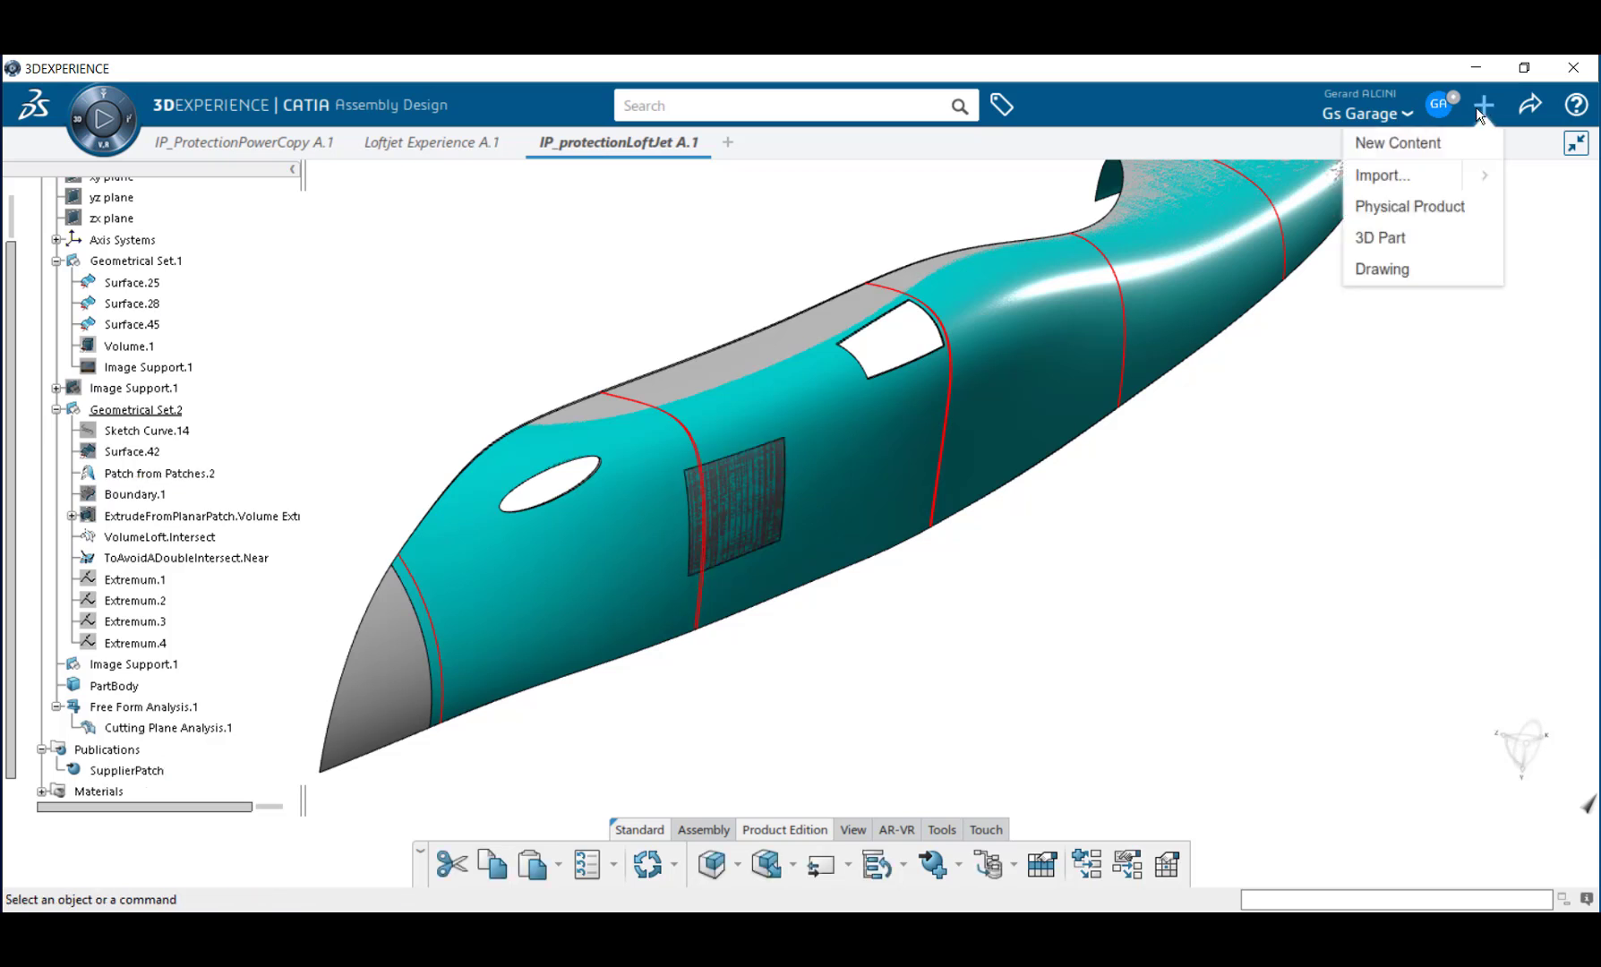
click(1390, 235)
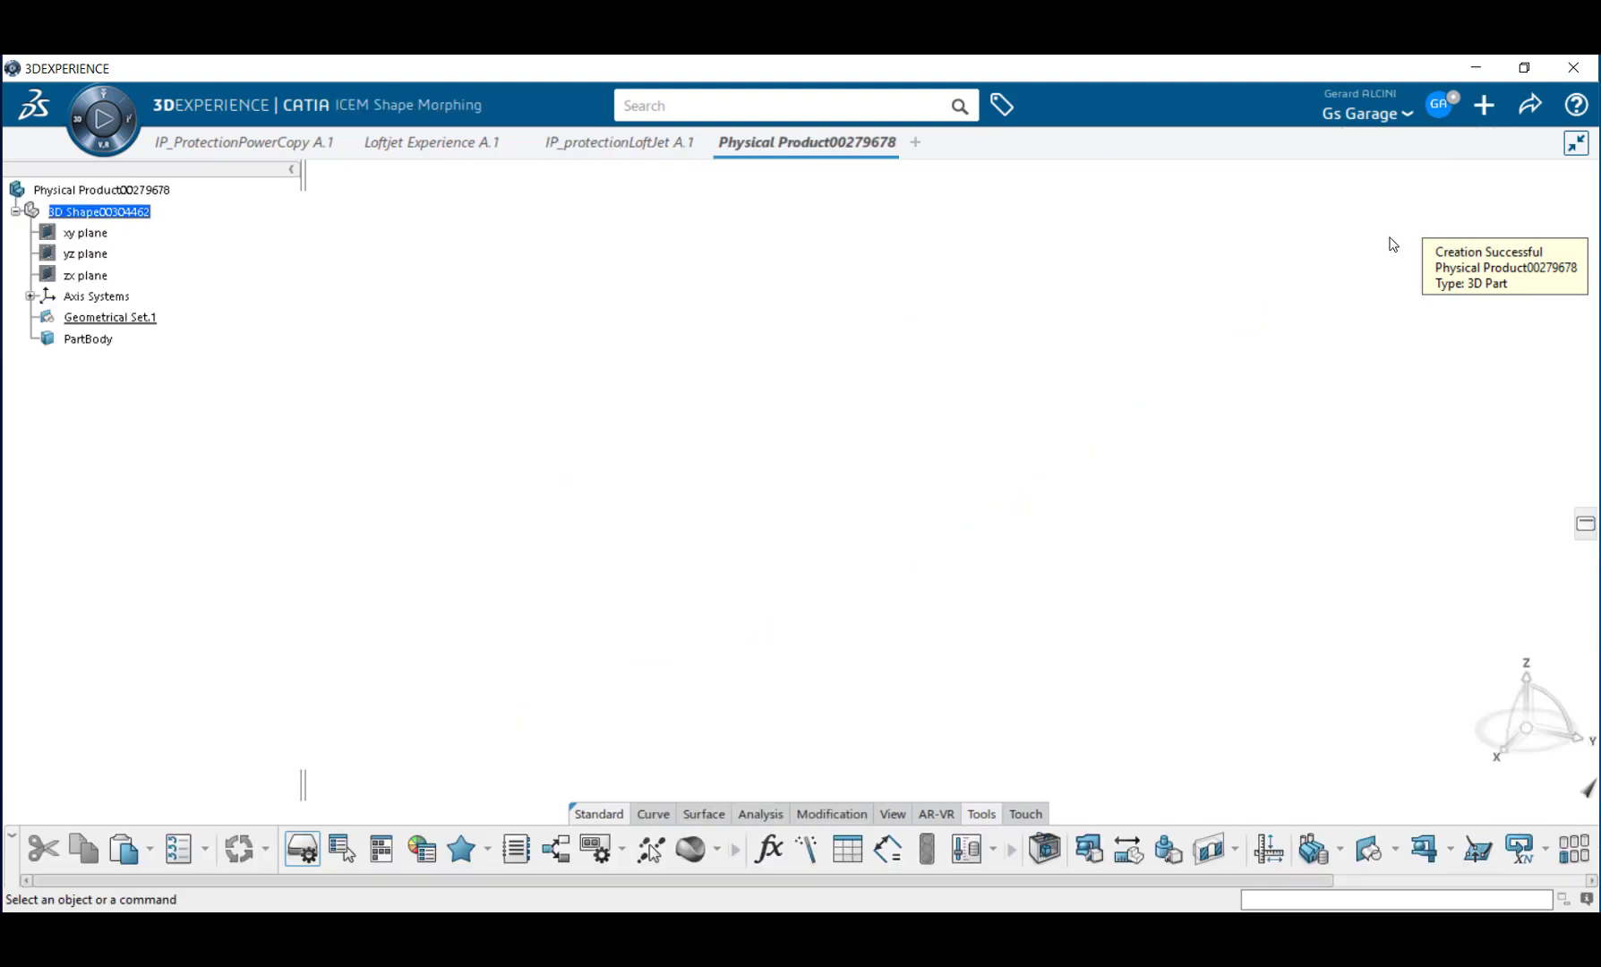
click(588, 143)
right_click(144, 473)
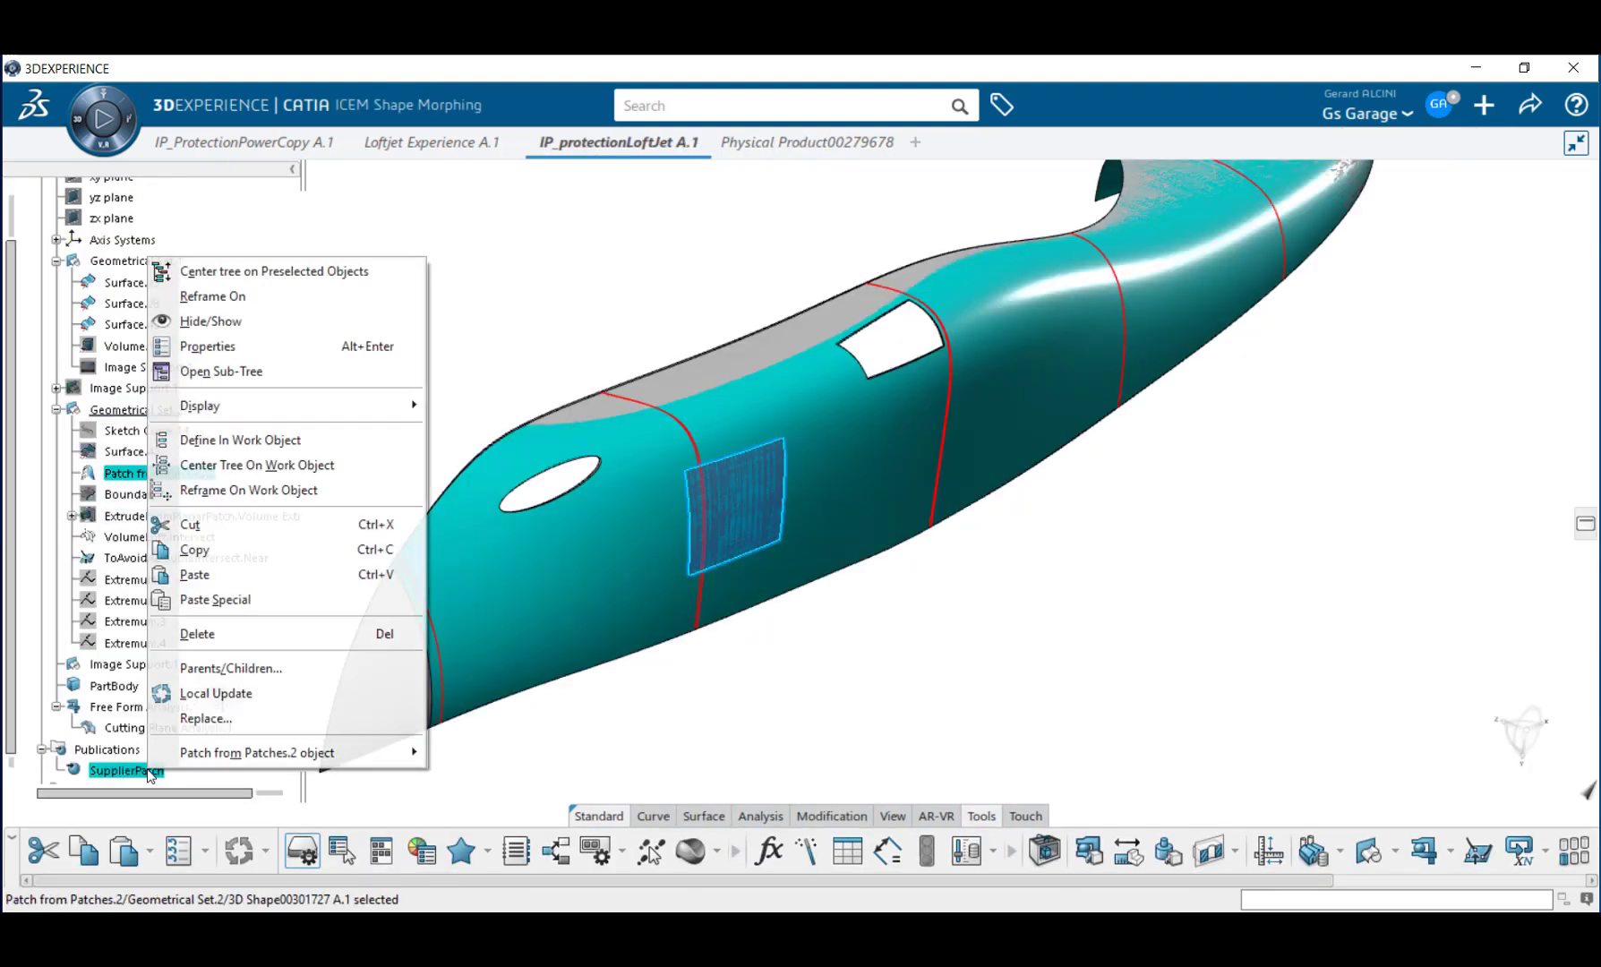
click(194, 550)
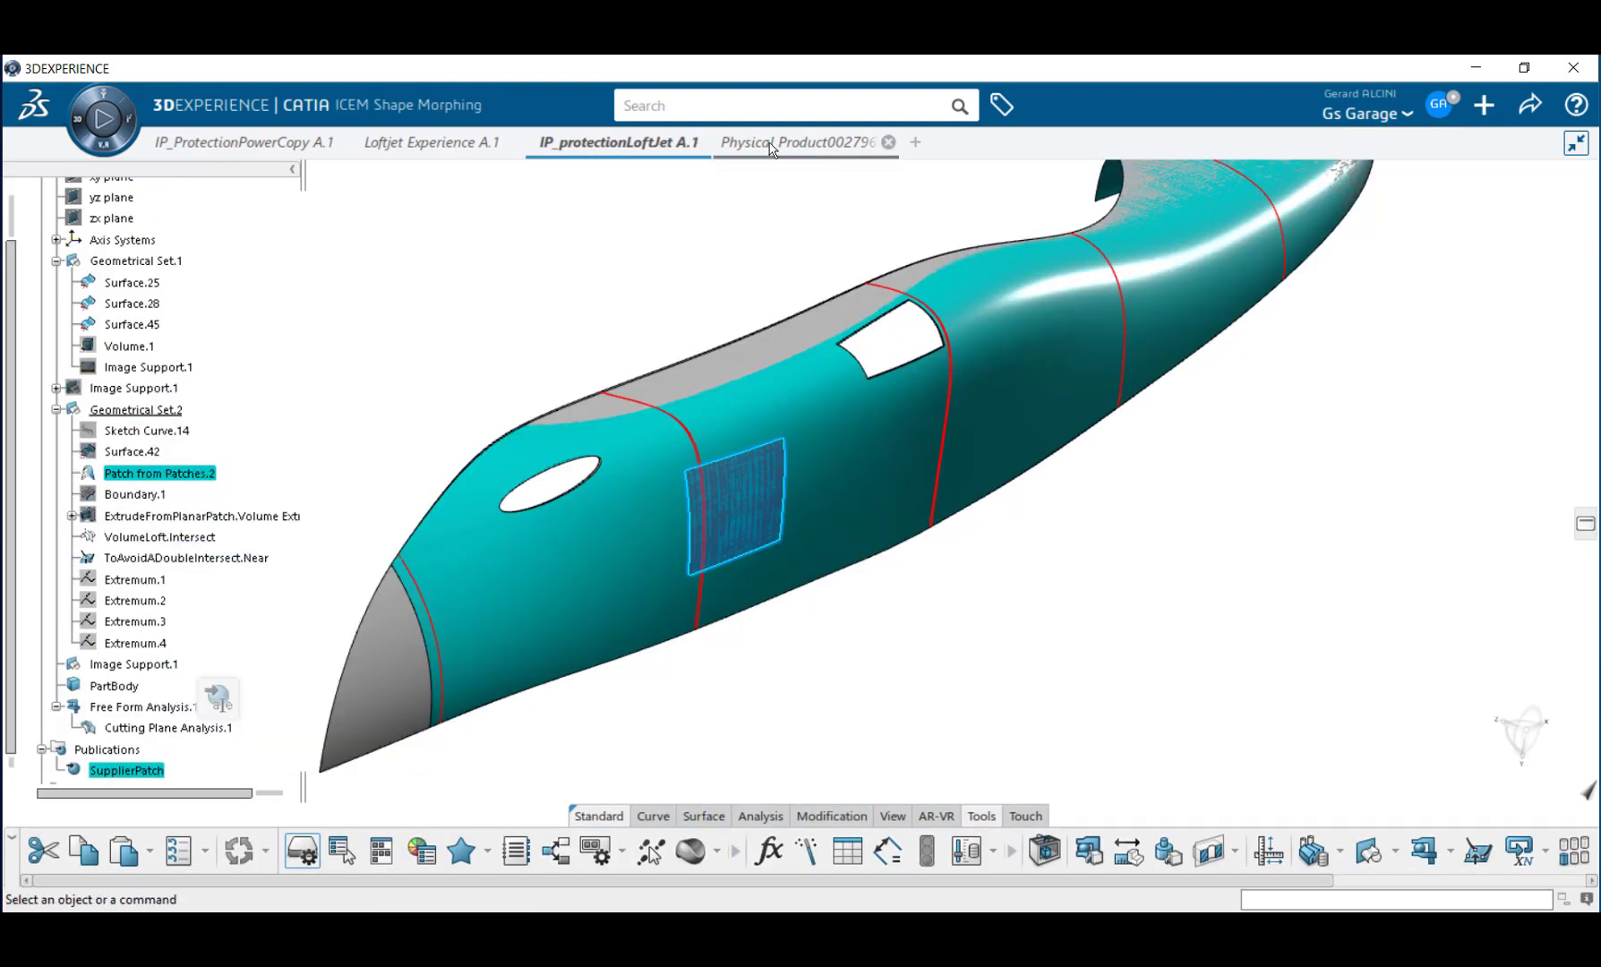
Paste the patch into the new part's 3D shape as a result with link.
click(806, 143)
click(108, 211)
right_click(120, 218)
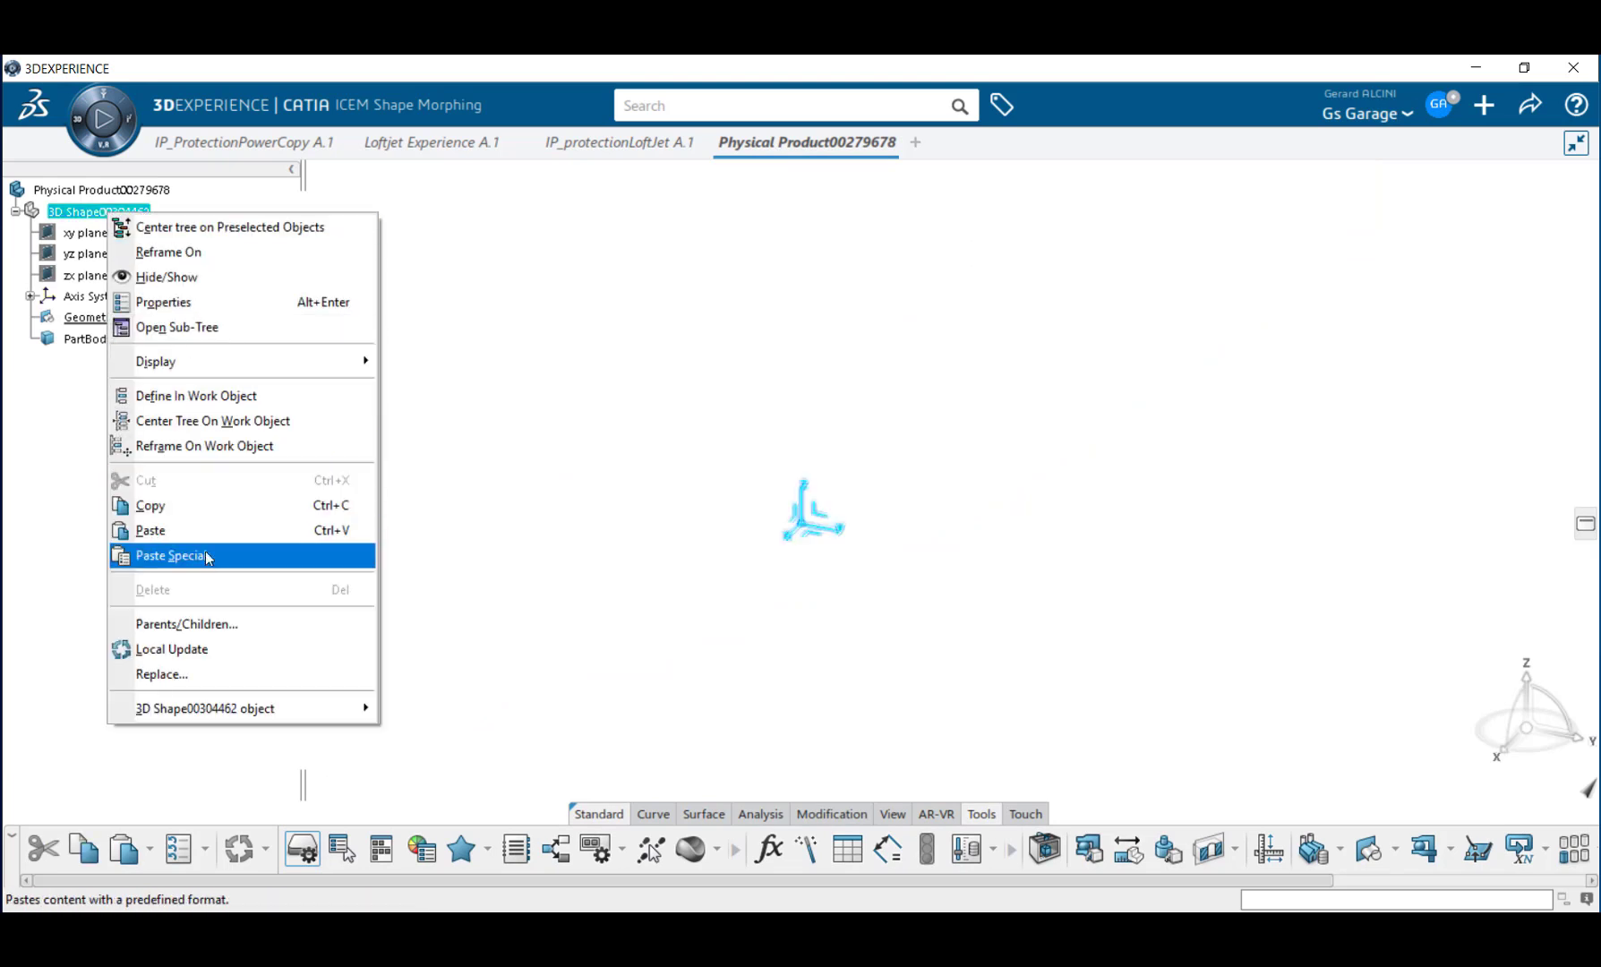
click(170, 555)
click(962, 319)
click(1035, 398)
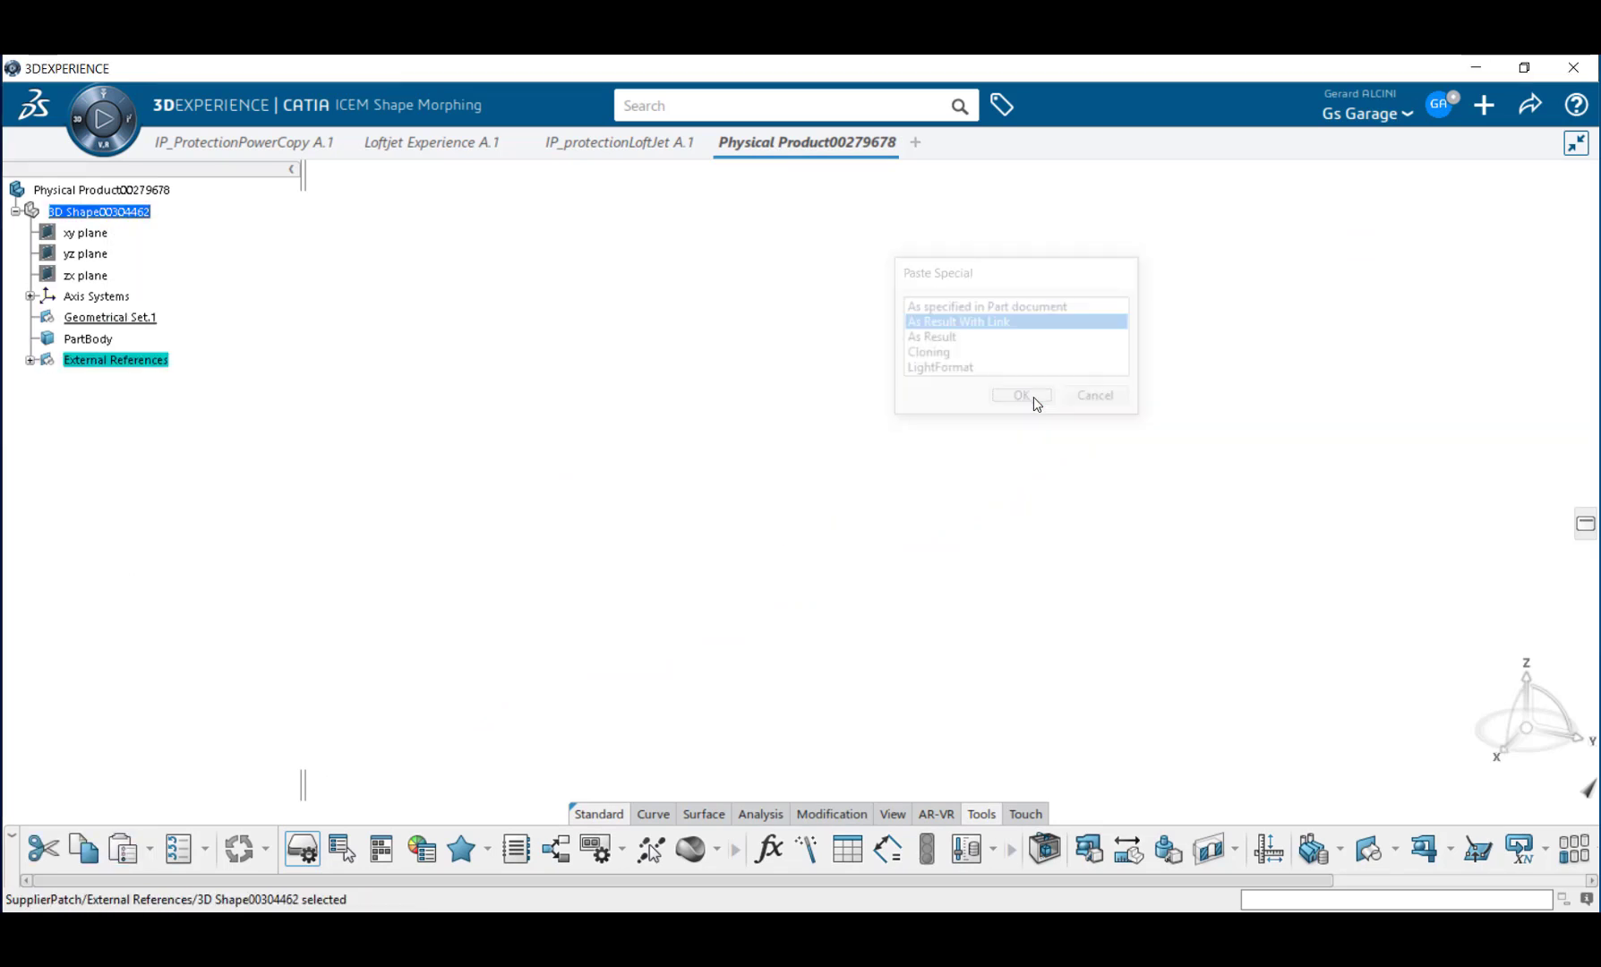
click(1119, 448)
middle_drag(1058, 553, 876, 576)
click(862, 577)
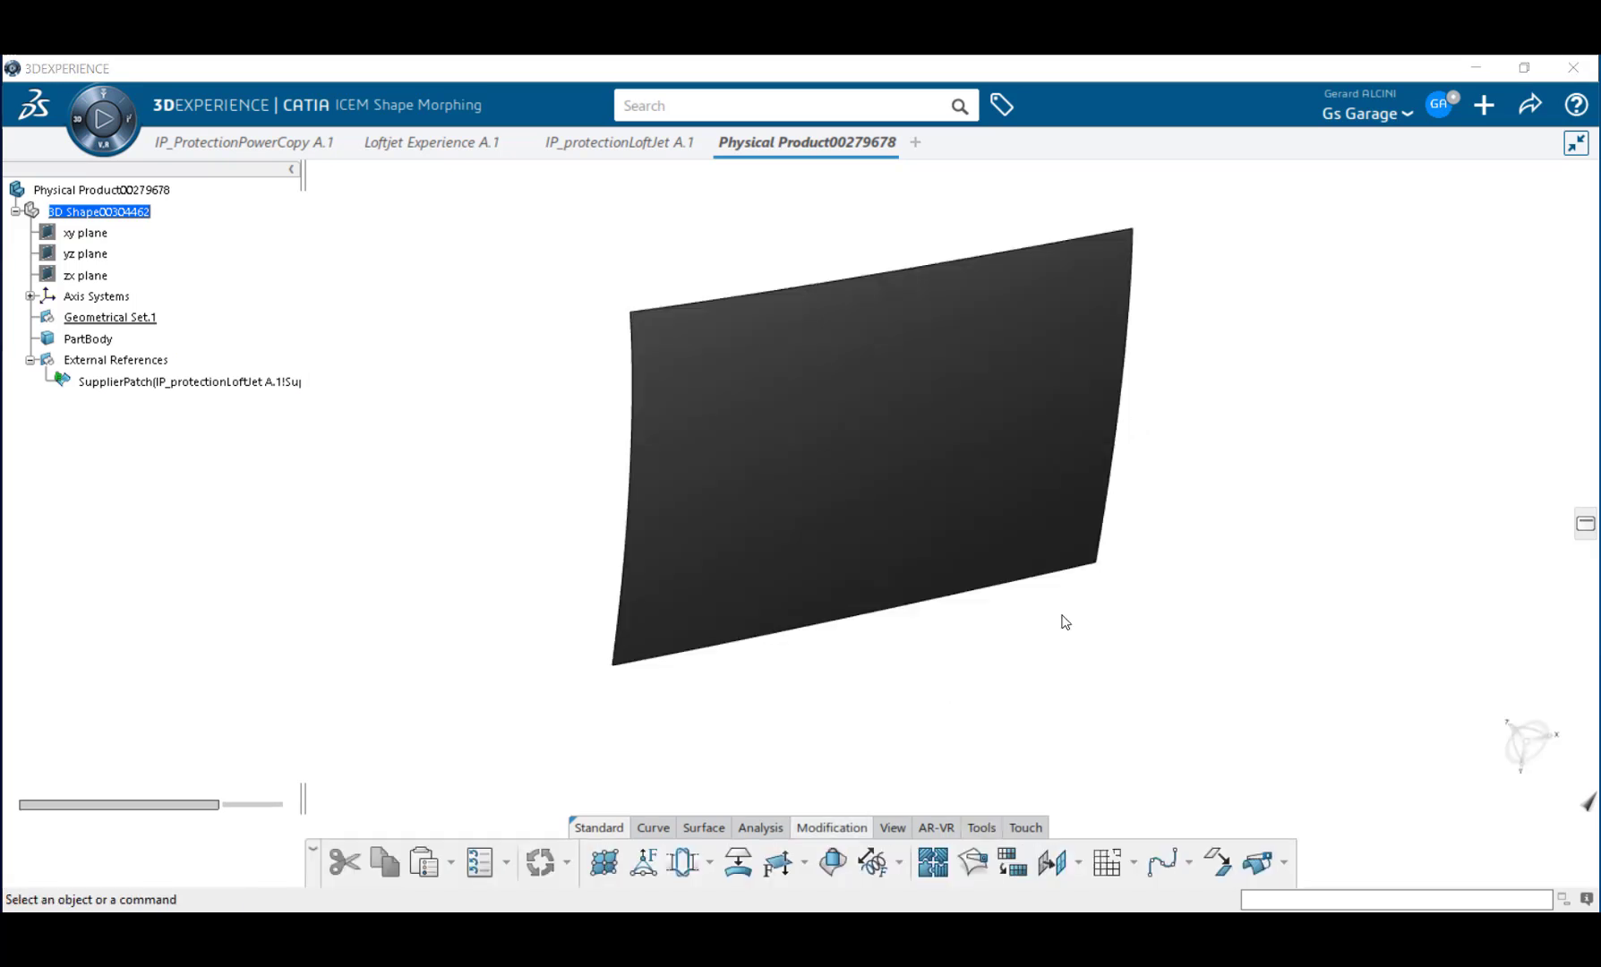
middle_drag(1078, 609, 1122, 704)
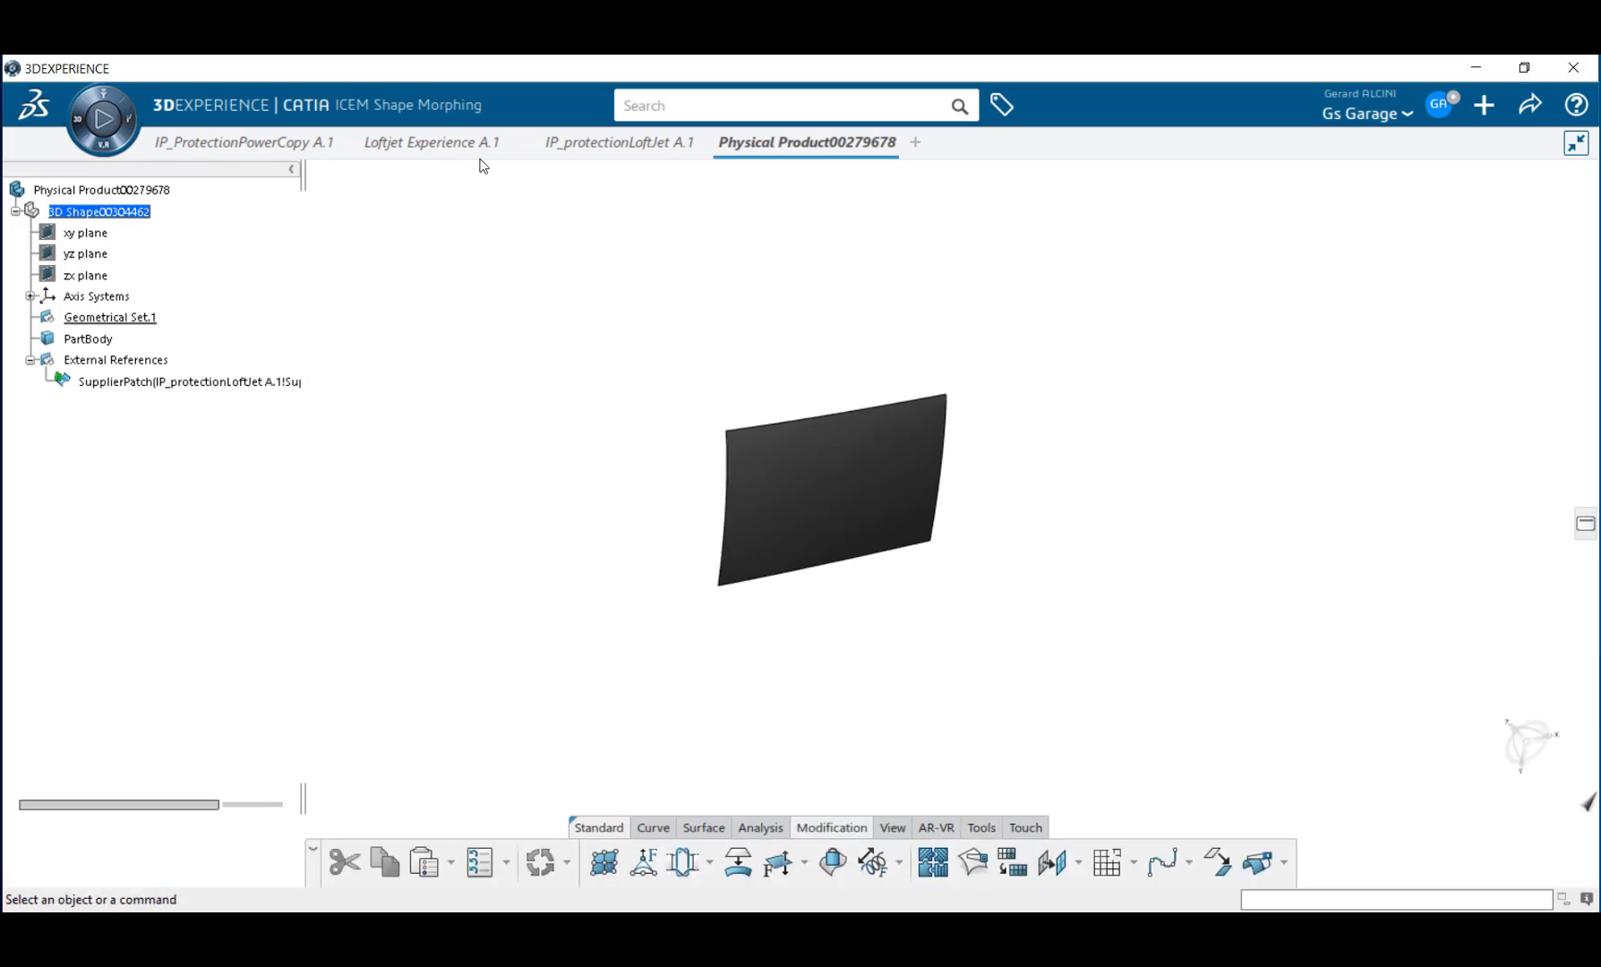
Switch to the Loftjet Experience scene and orbit to see the patch from below.
click(607, 142)
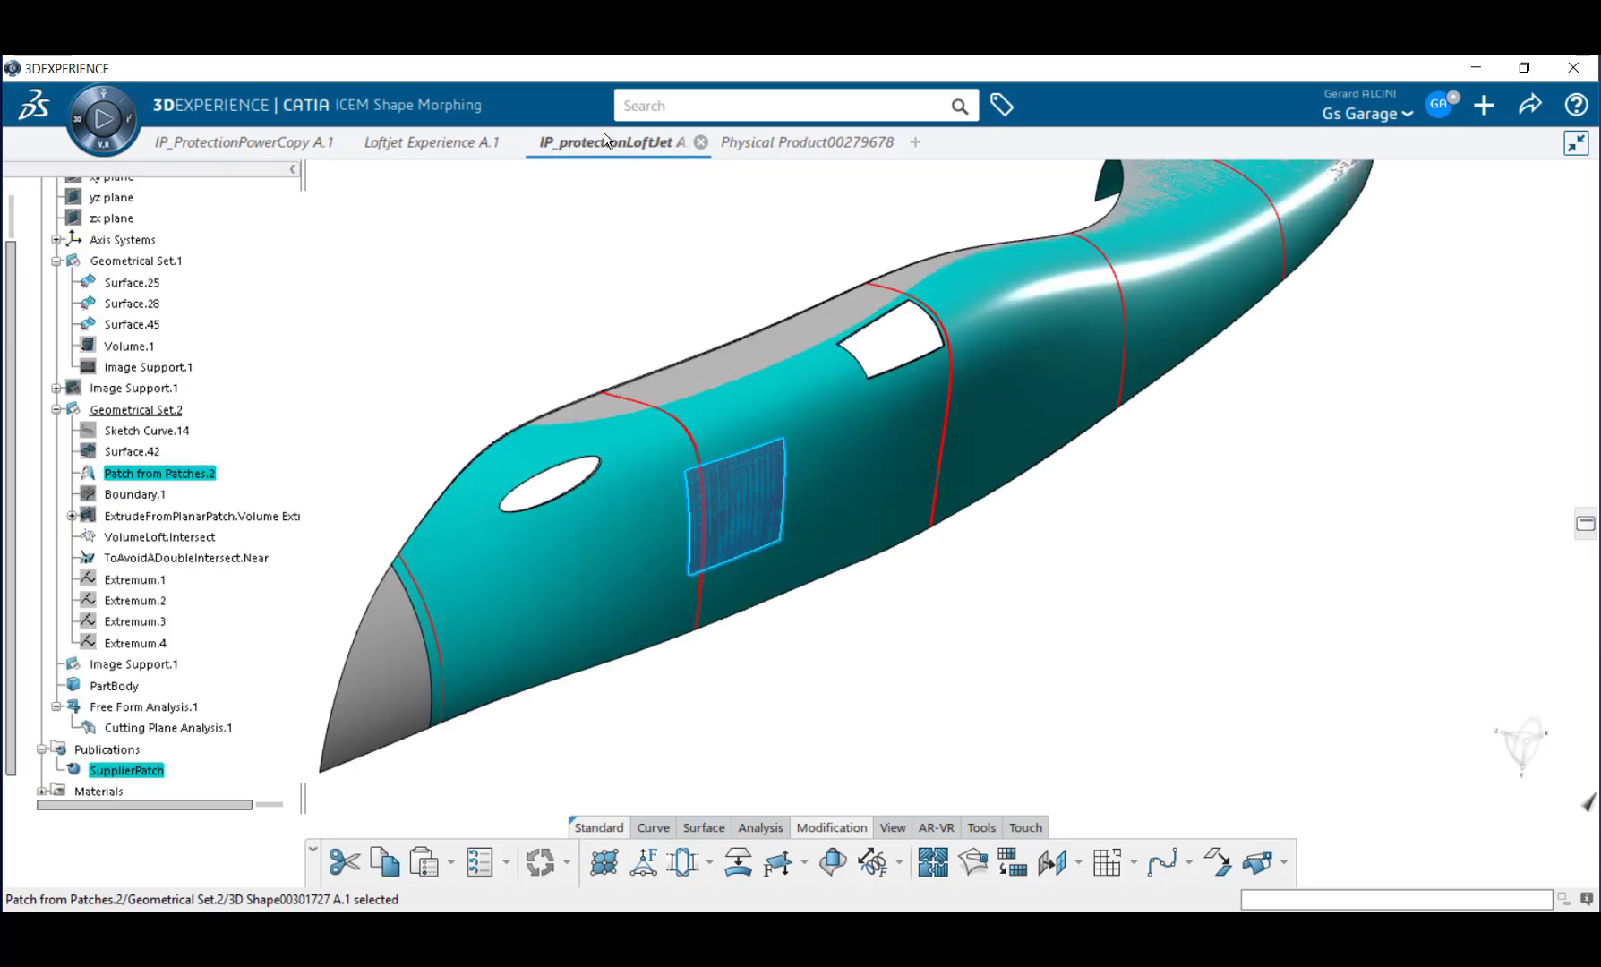
click(509, 145)
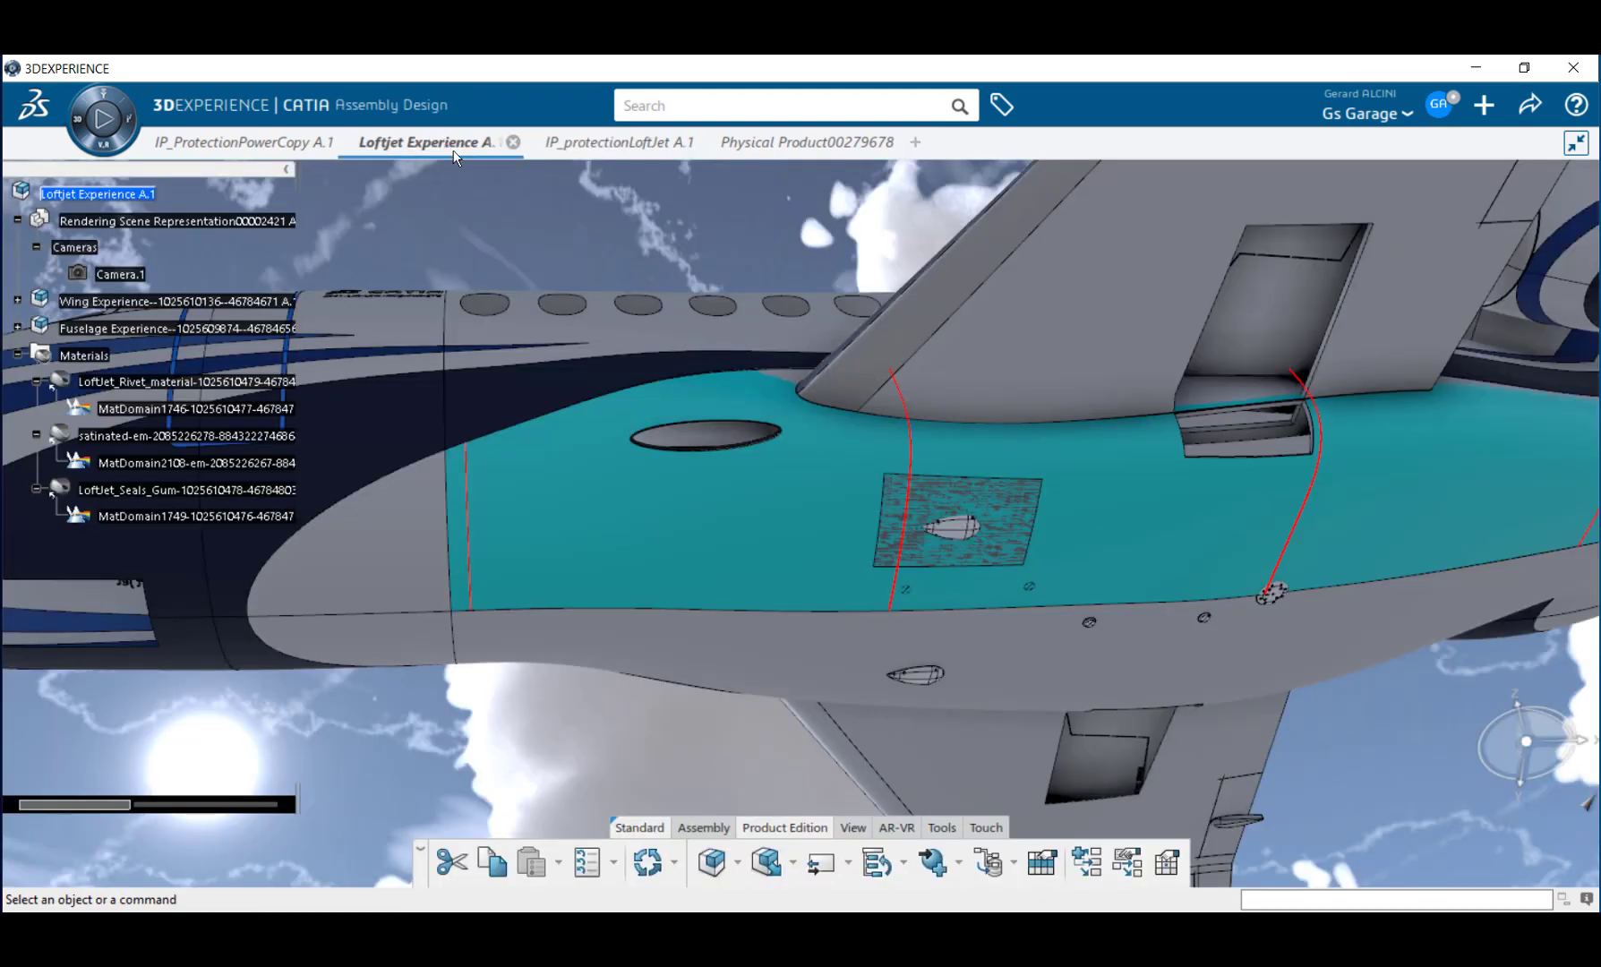
middle_drag(806, 466, 988, 597)
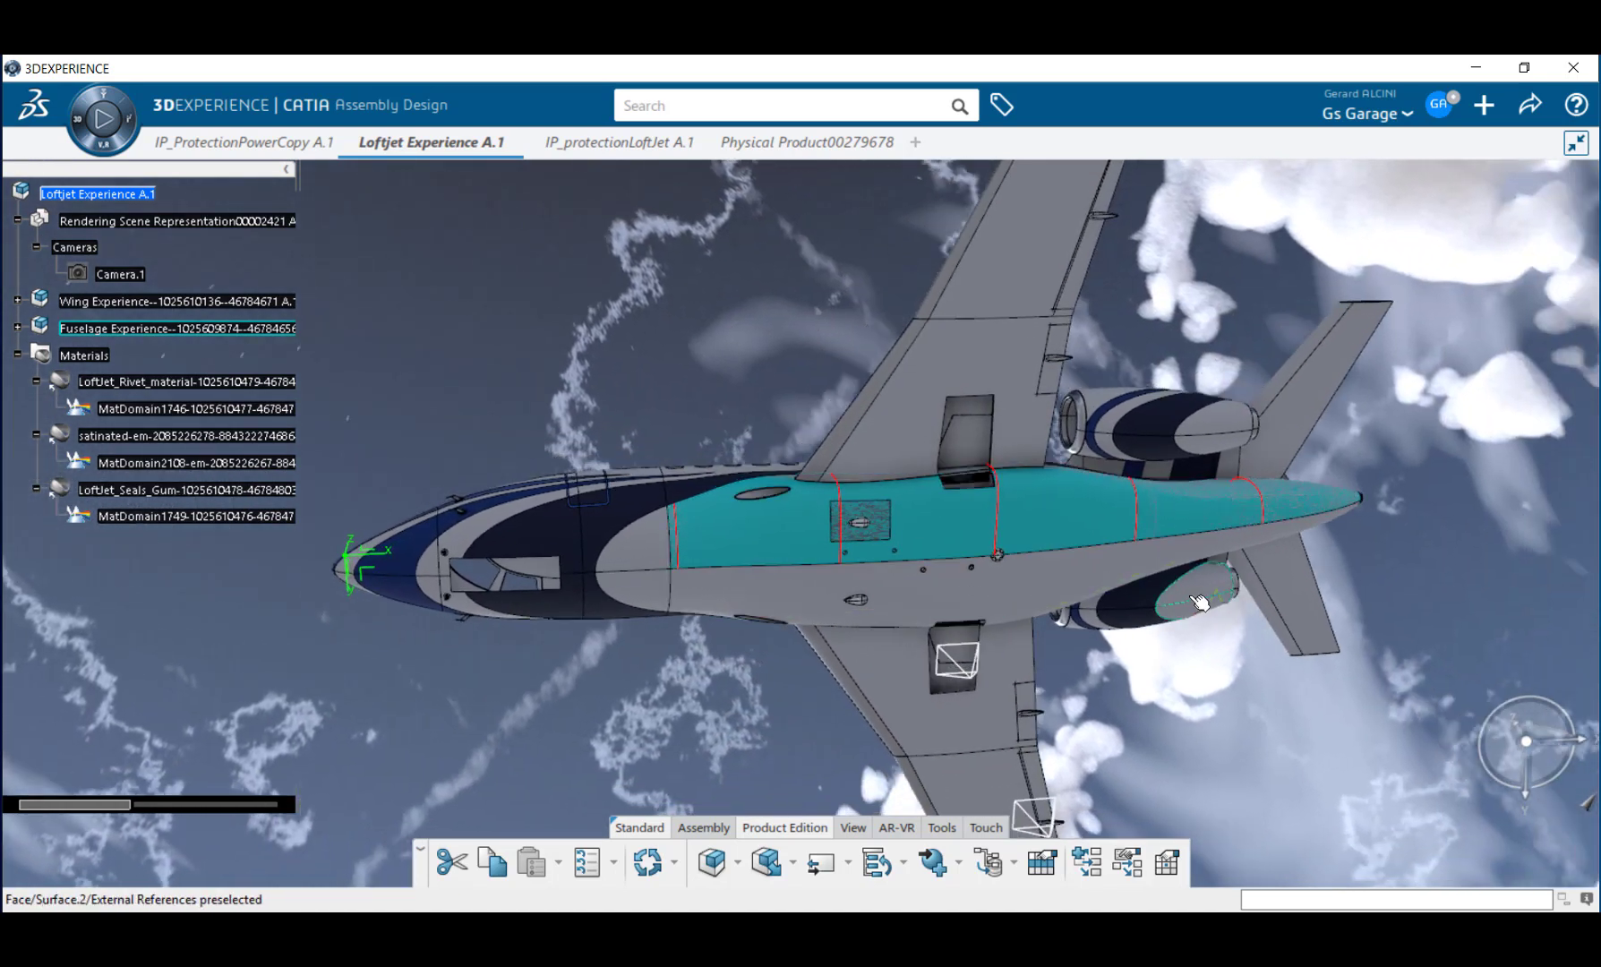